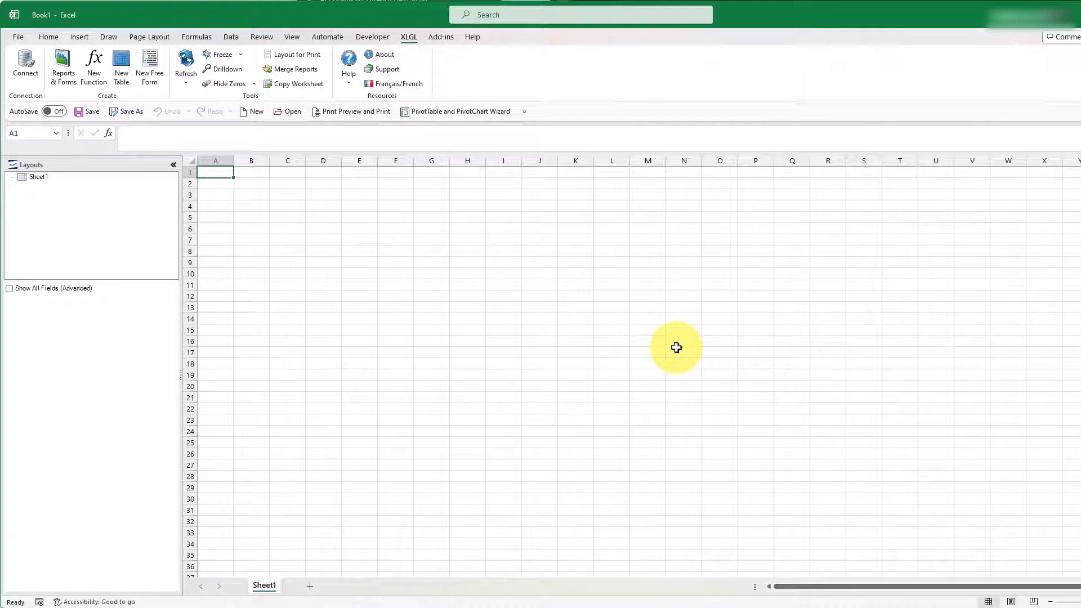
Step: Load the Balance Sheet report template from the Financials set of XLGL report templates
click(65, 63)
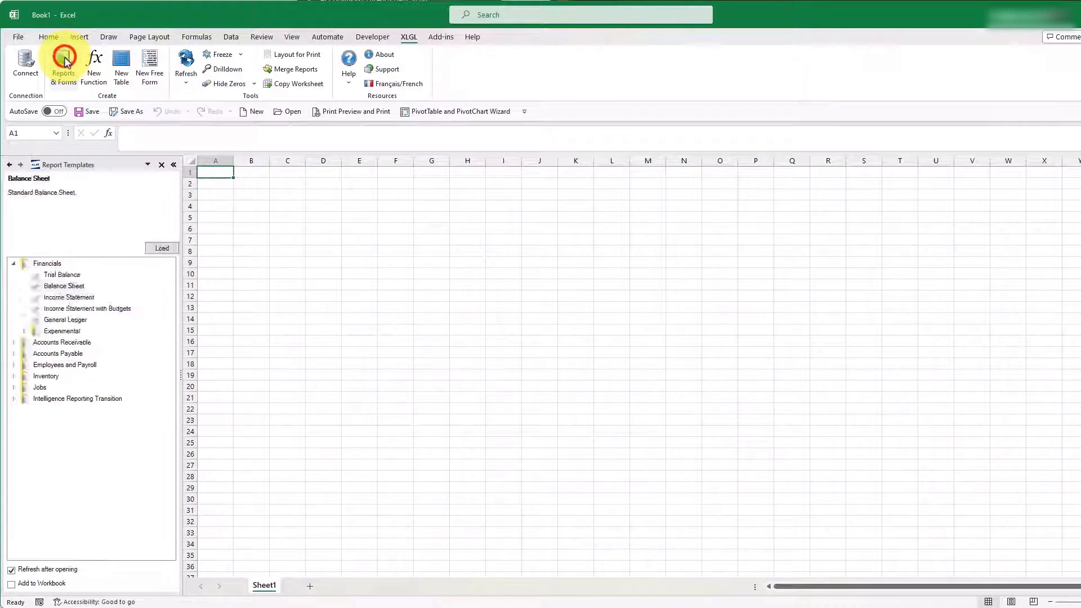
click(13, 264)
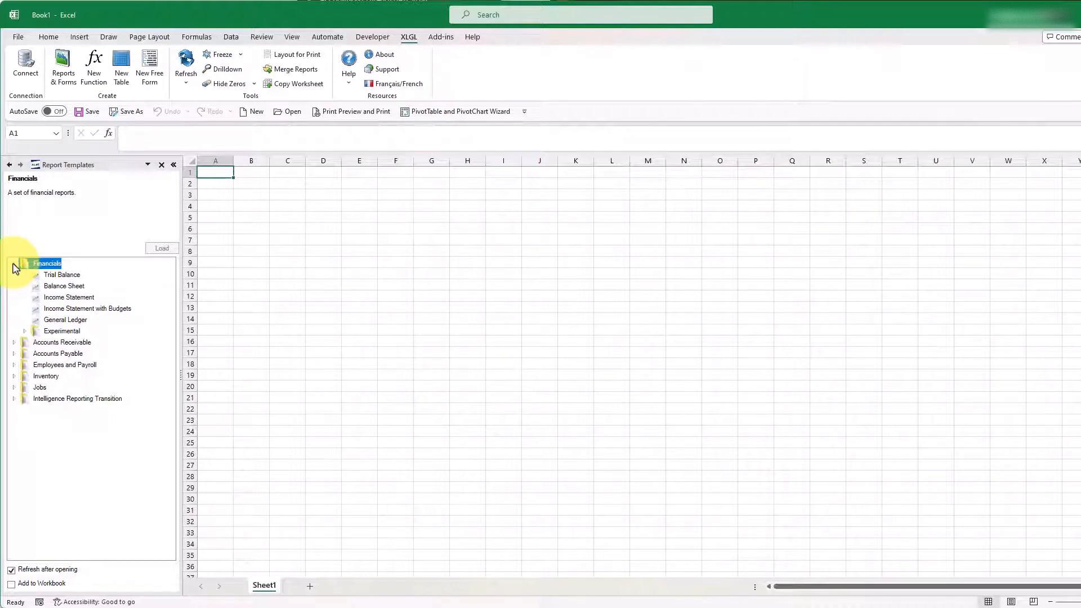
click(57, 286)
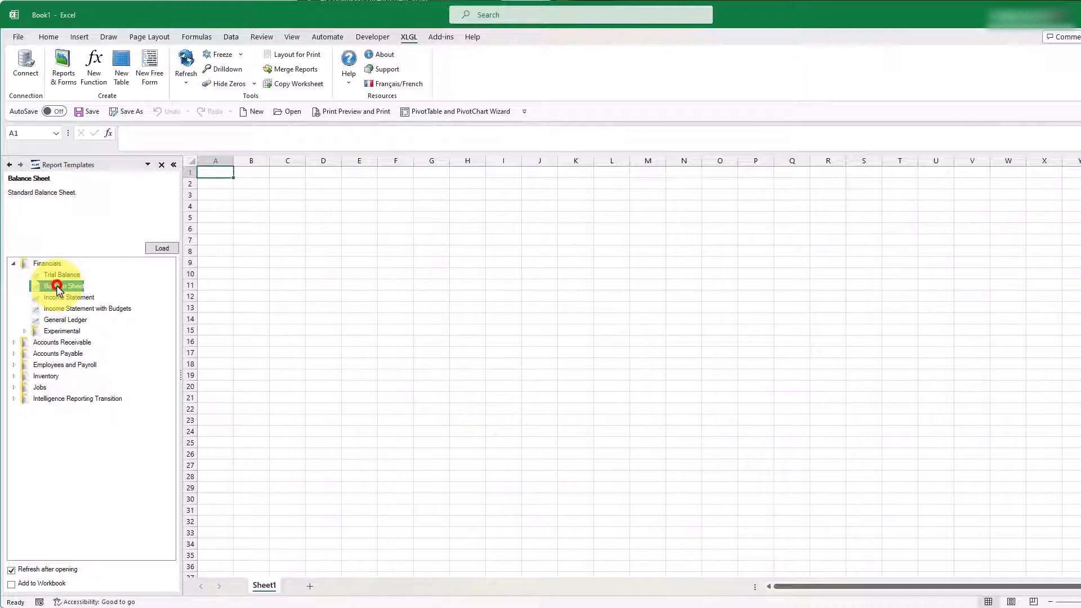
click(161, 248)
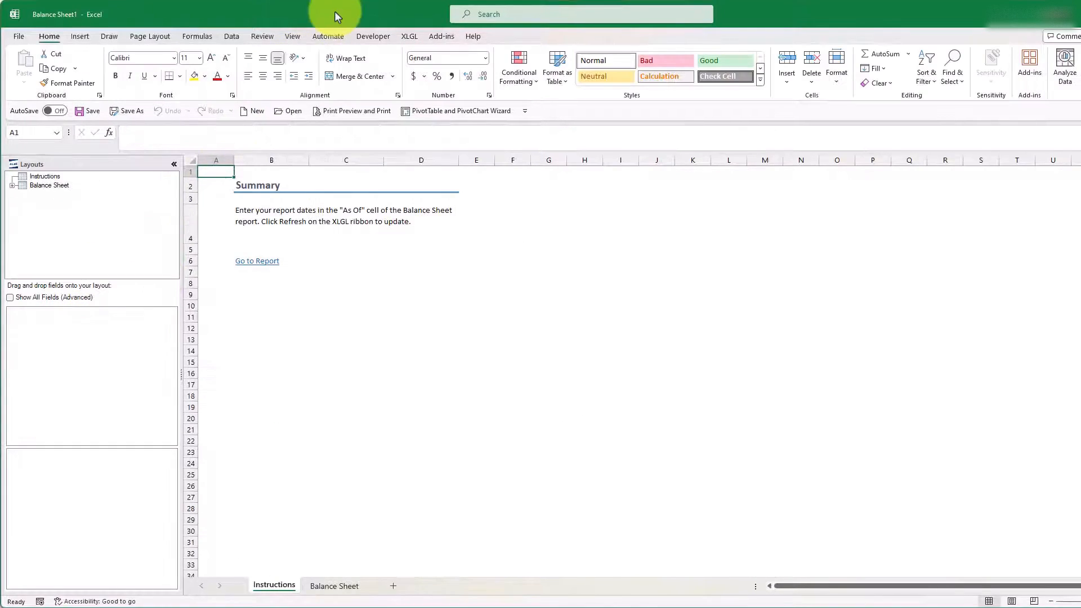
Step: On the Balance Sheet worksheet, set the report's As of date to 2024-1-31
click(335, 586)
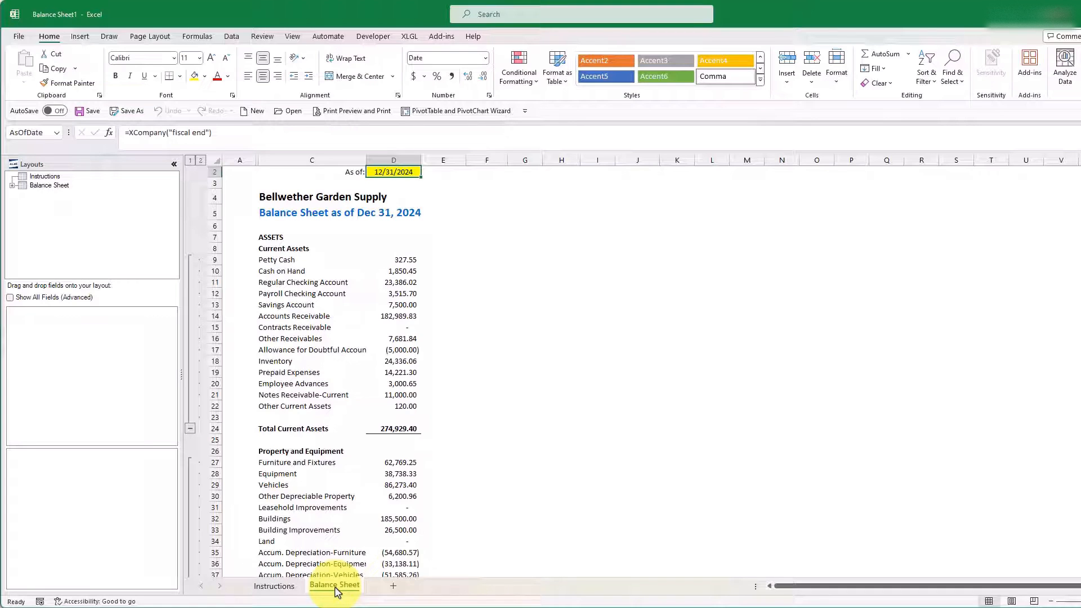
text(2024)
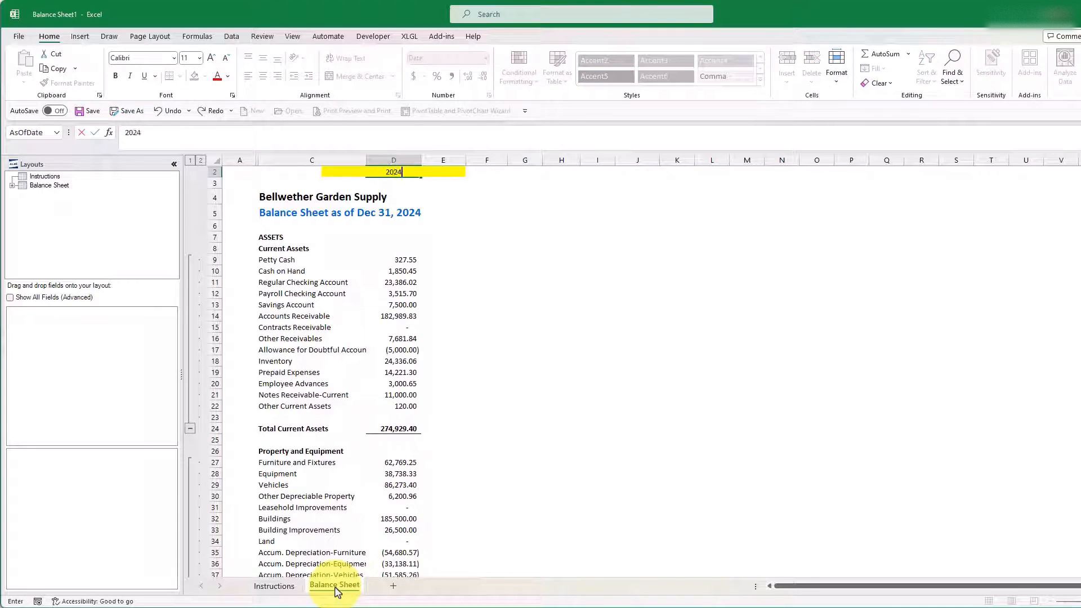
text(-1-31)
key(Return)
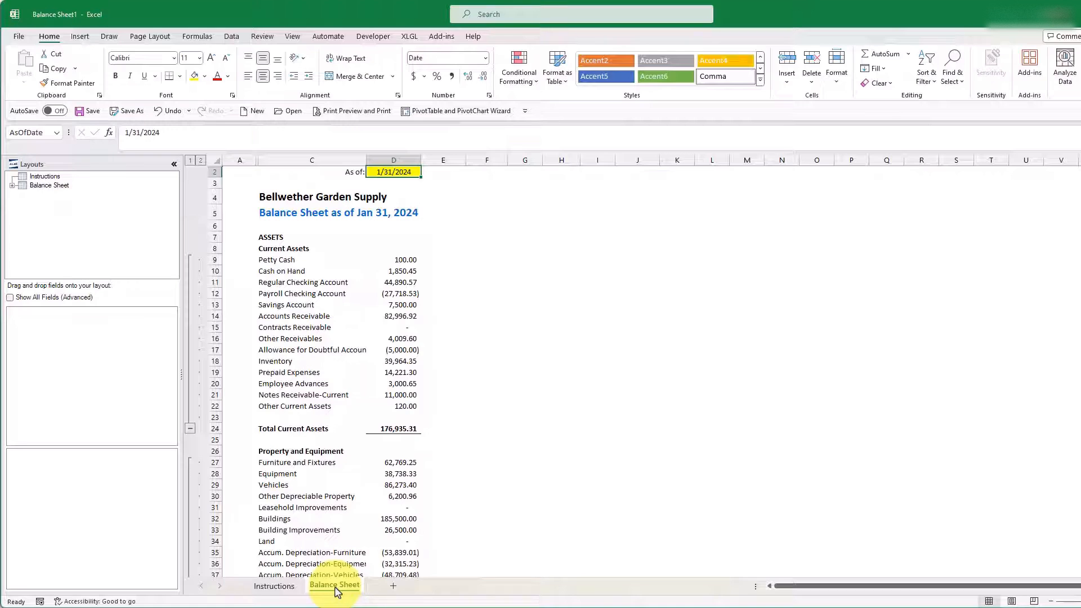
Step: Expand the Balance Sheet layouts and examine each section from CurrentAssets through Capital, returning to CurrentAssets
click(12, 186)
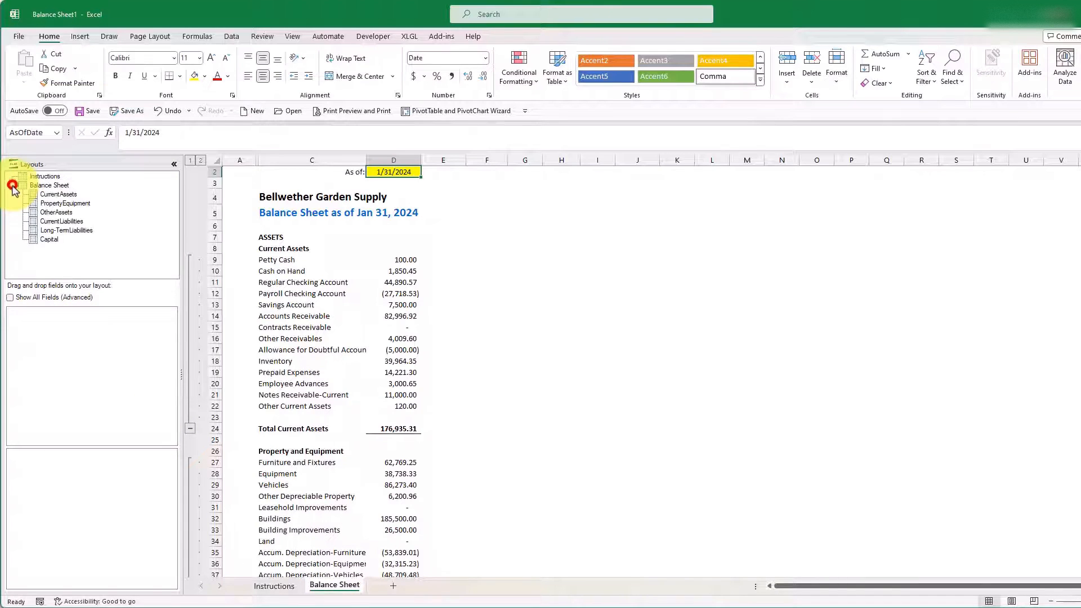
click(54, 194)
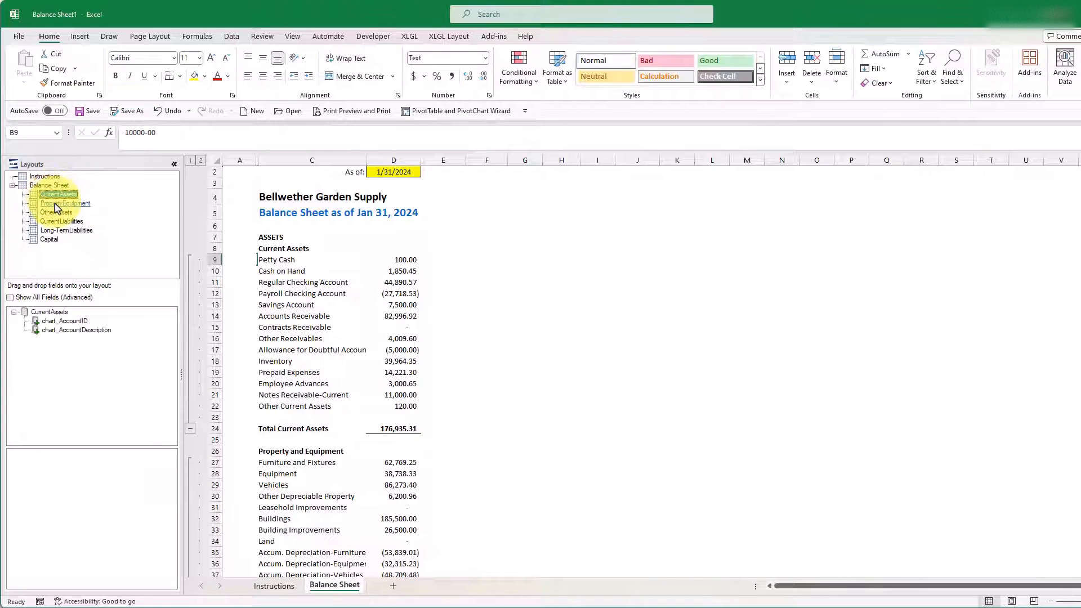
click(55, 204)
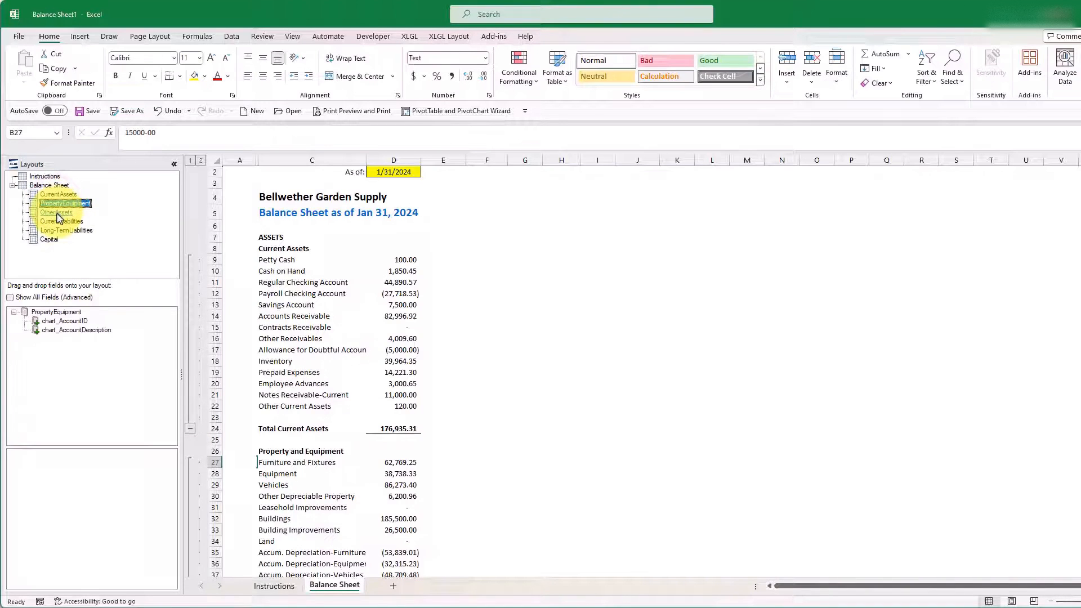
click(57, 214)
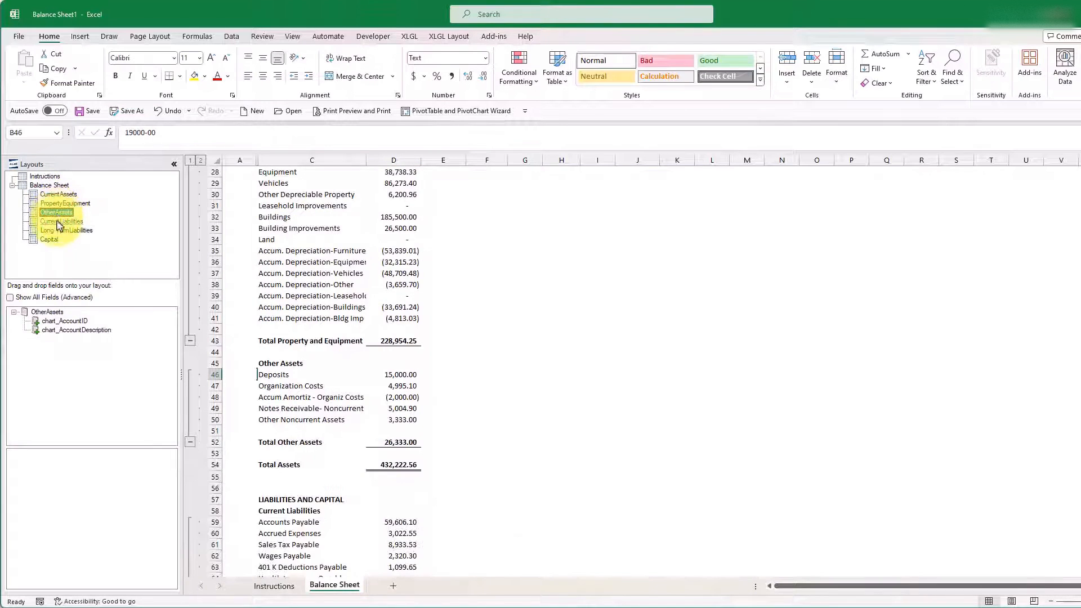
click(59, 222)
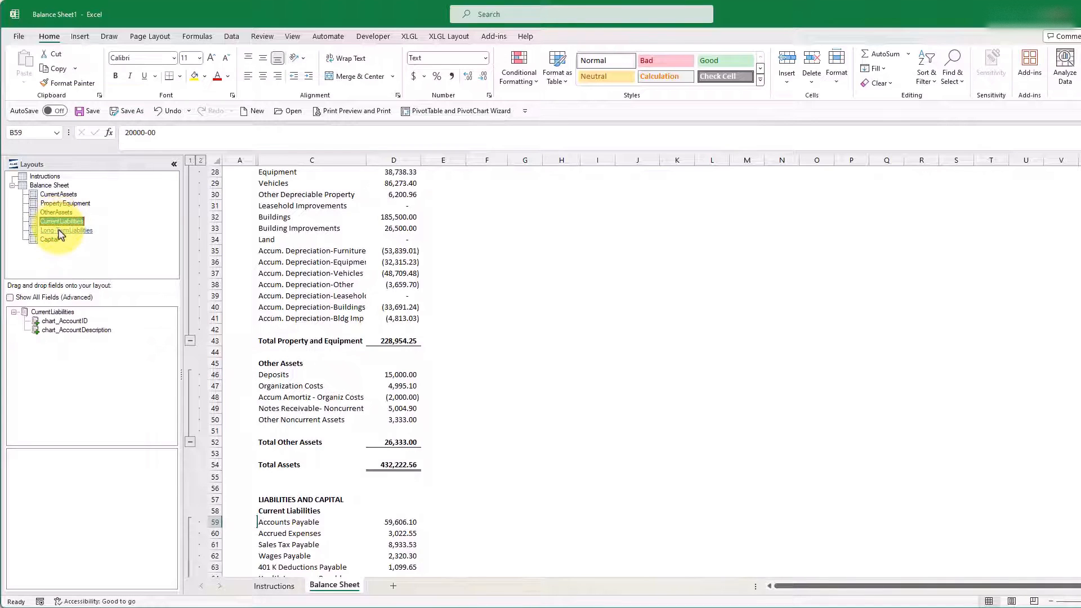
click(61, 232)
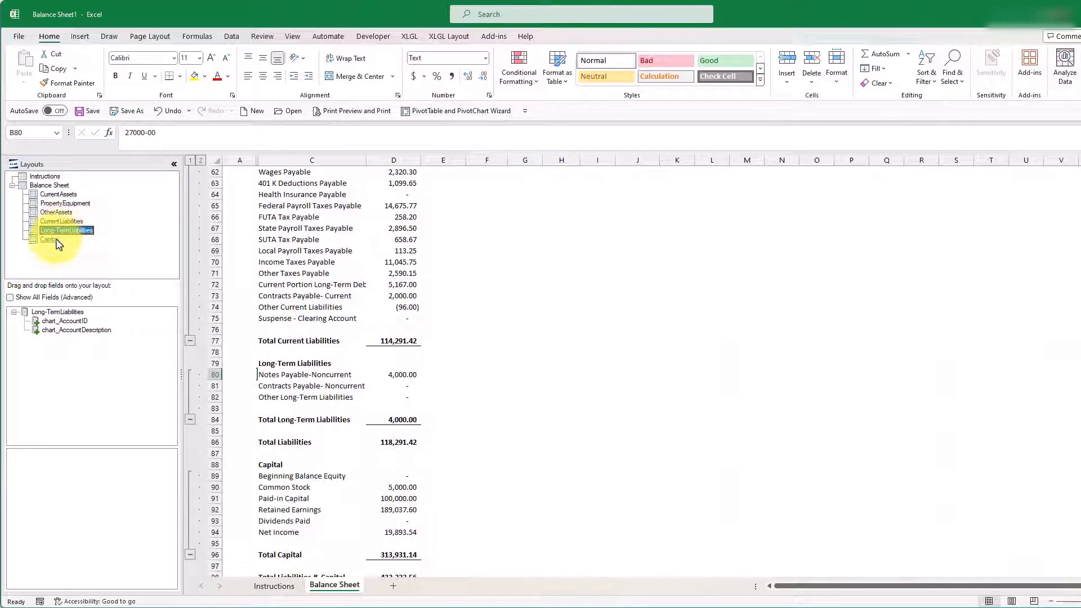
click(55, 241)
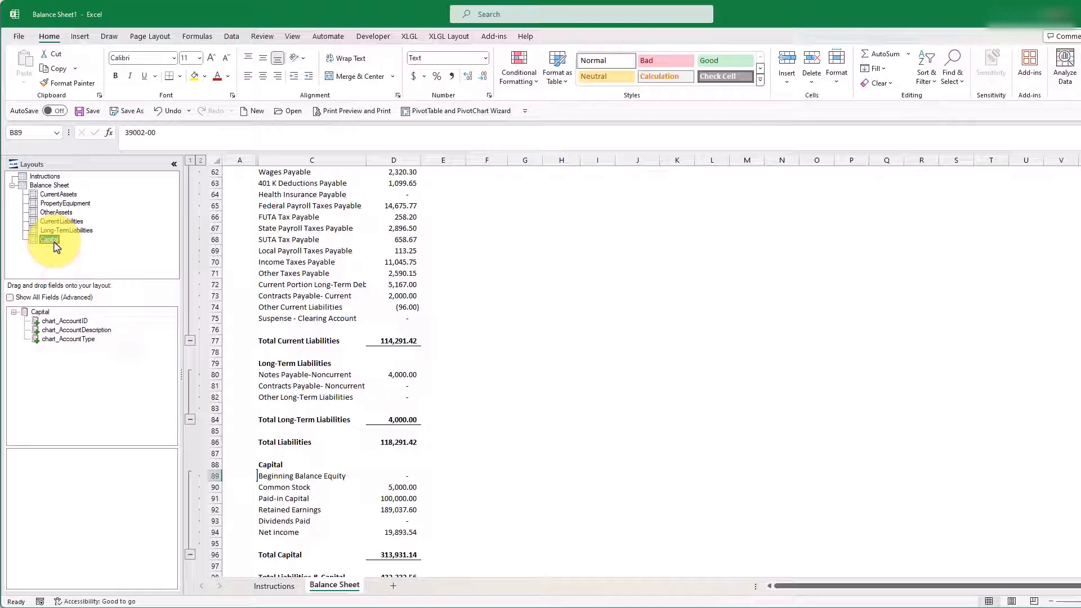
click(49, 195)
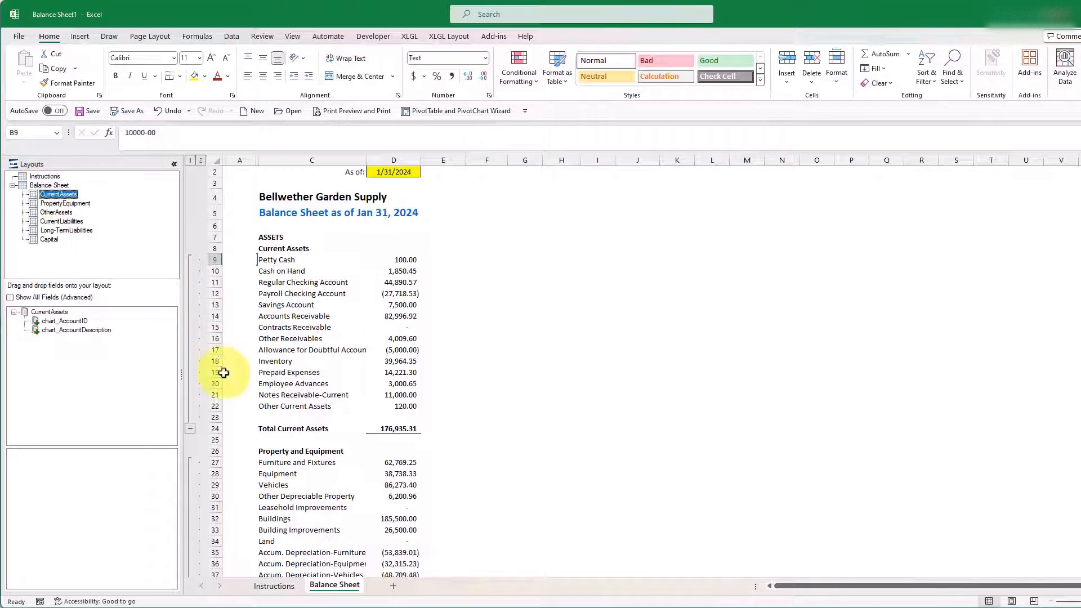
Step: Collapse the report's account groups to show only section totals, and expand all detail rows again
click(192, 431)
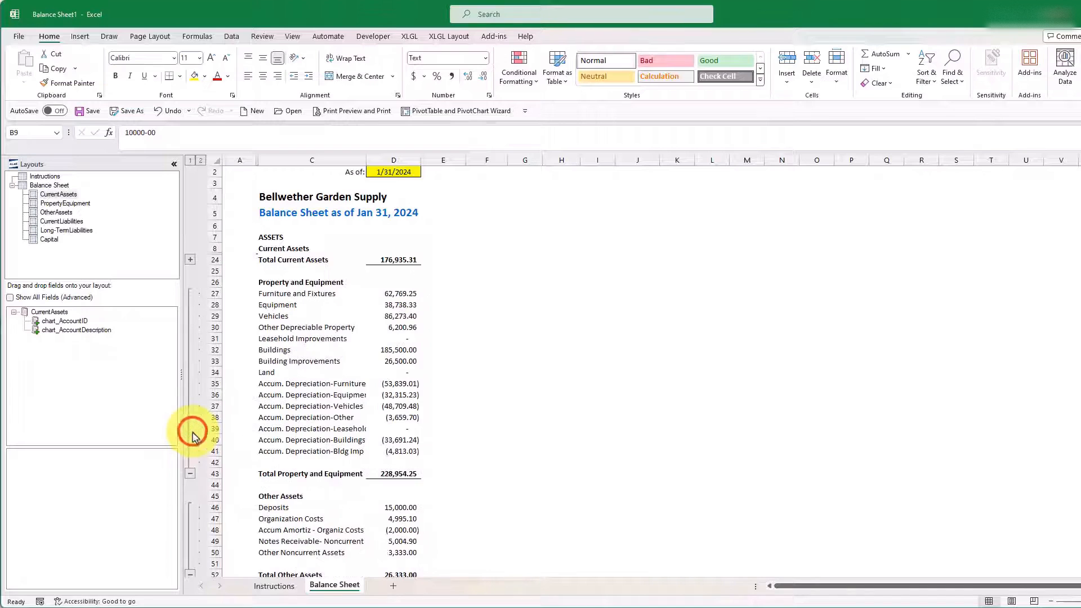
click(190, 474)
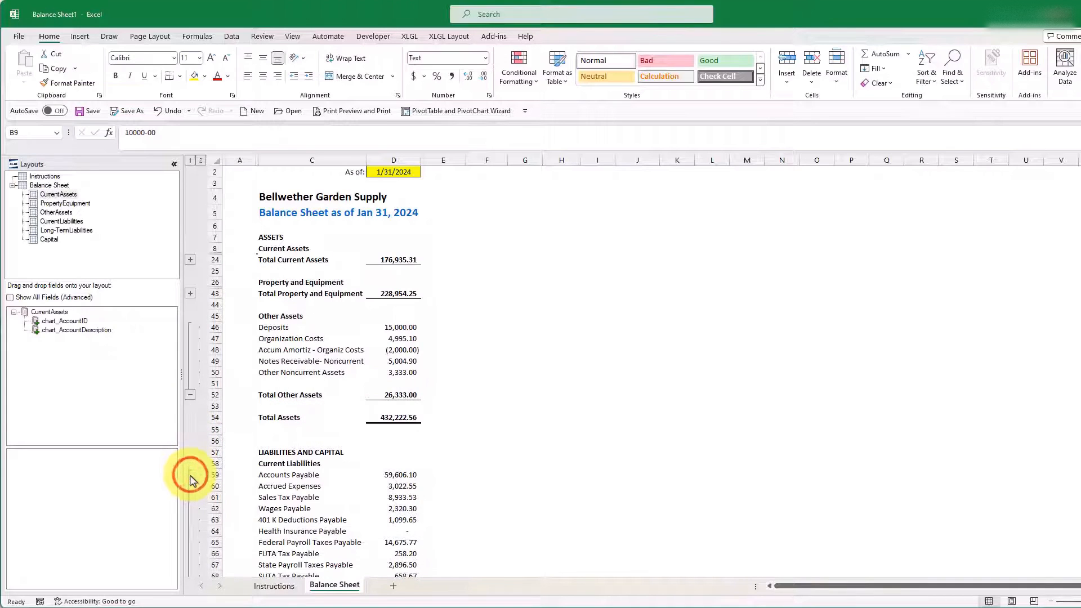
click(190, 395)
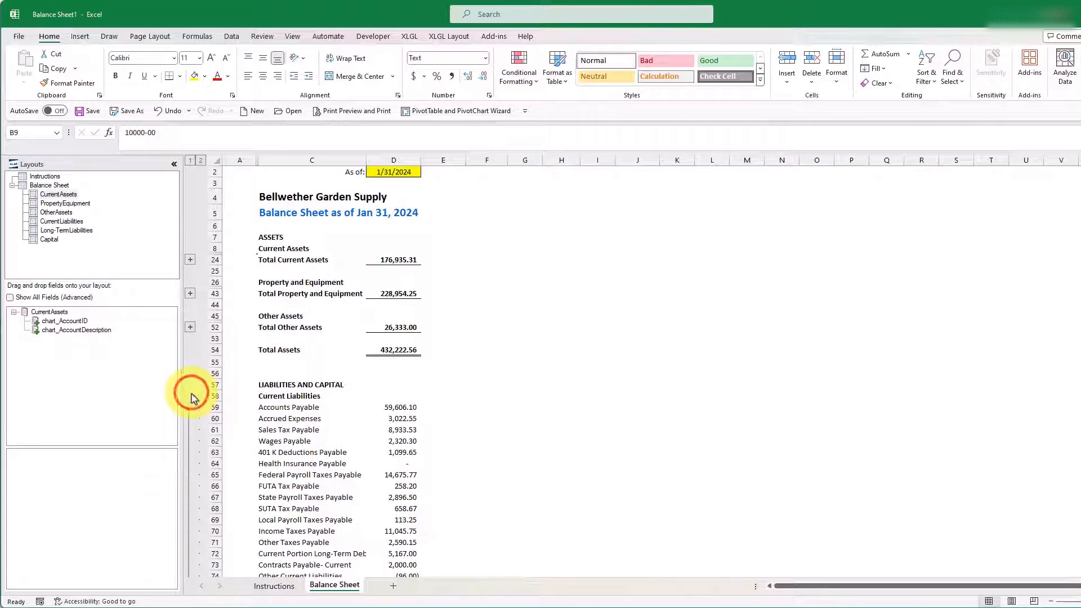
click(191, 162)
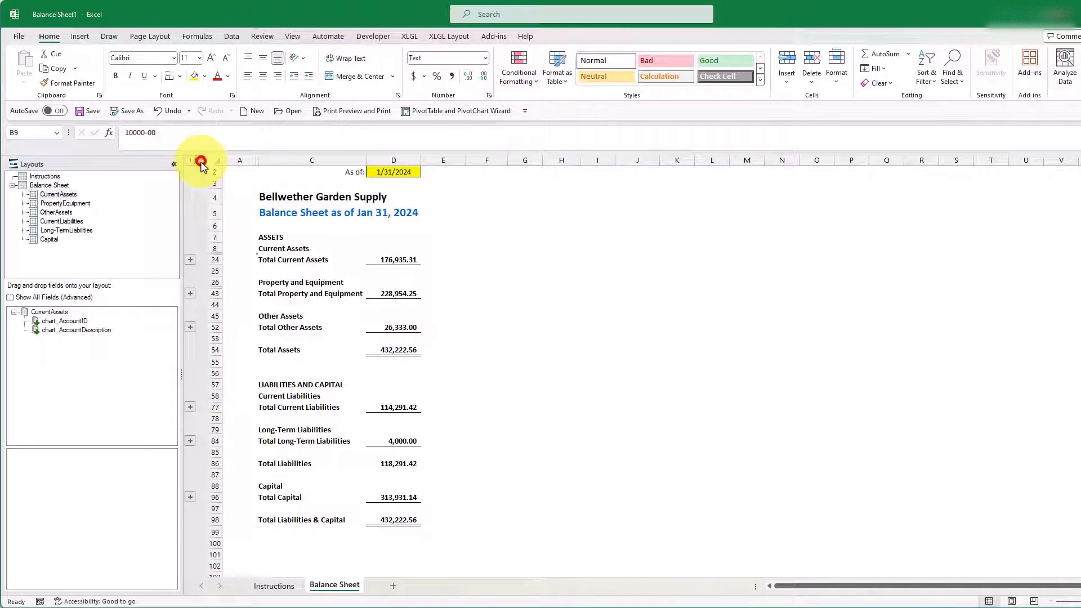
click(201, 161)
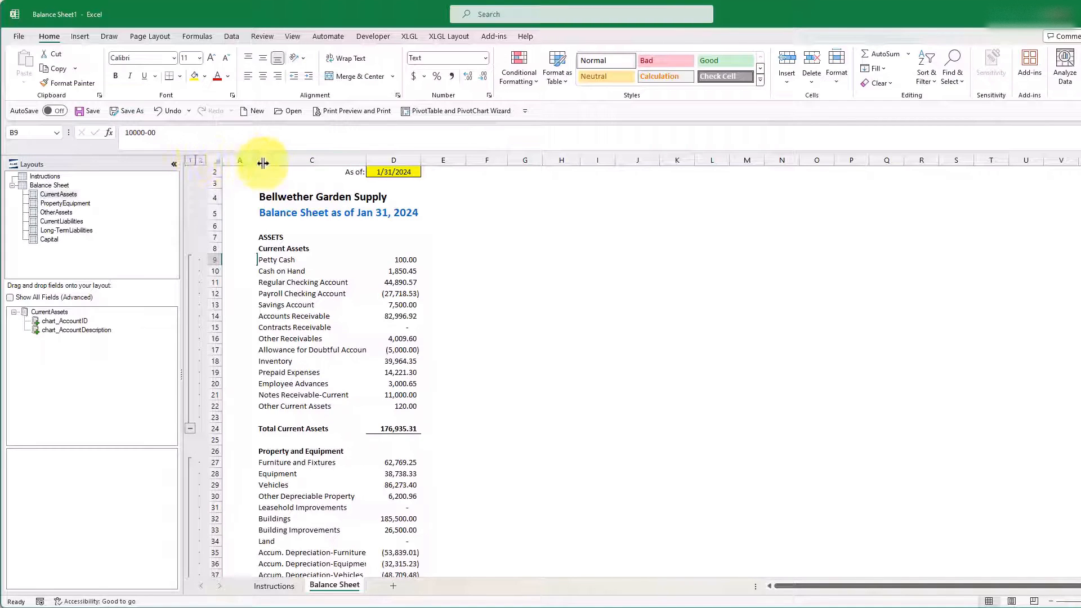
Step: Unhide the account ID column B and enter the formula =D9/D$54 in E9 for Petty Cash's share of total assets
drag(262, 163, 311, 162)
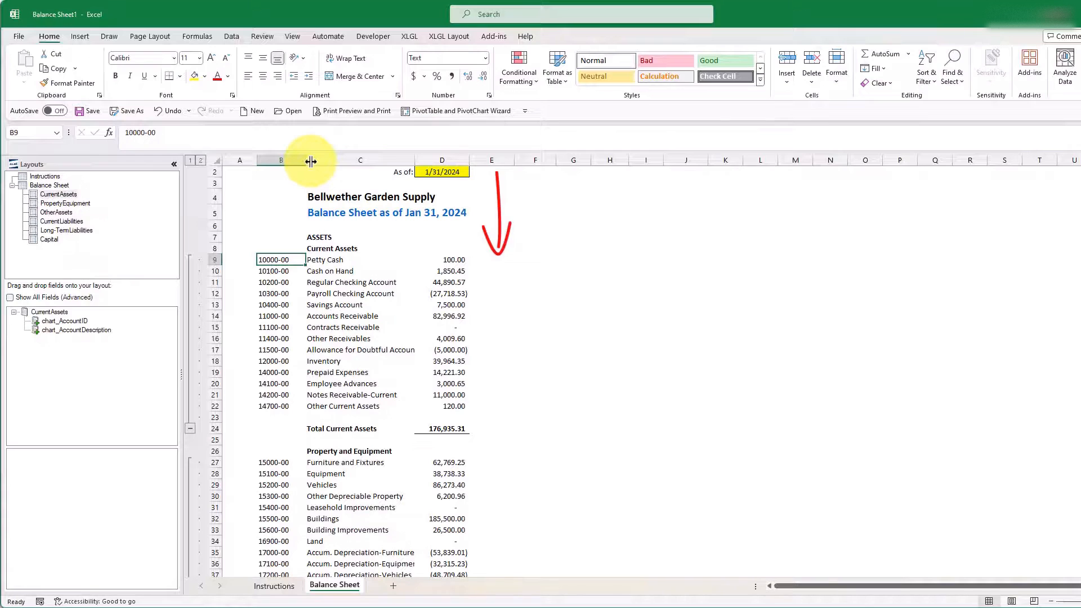
click(491, 261)
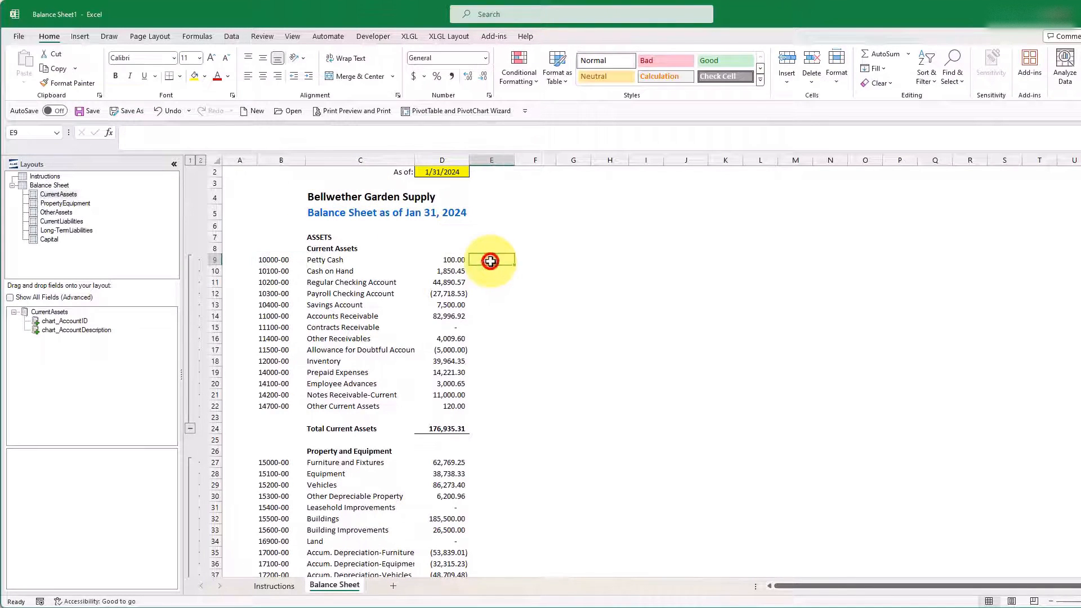
text(=)
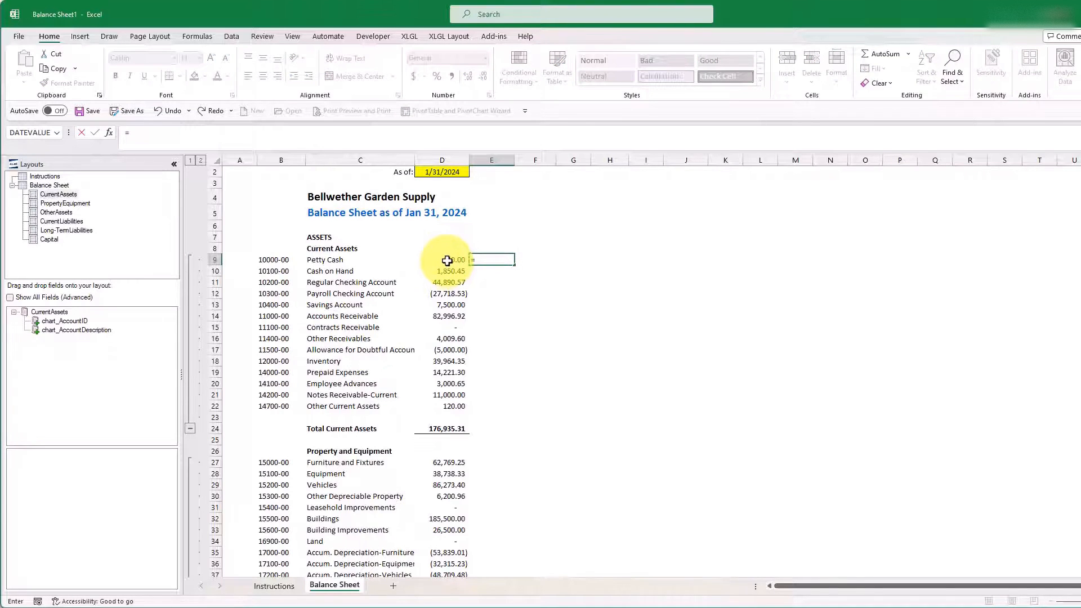
click(447, 261)
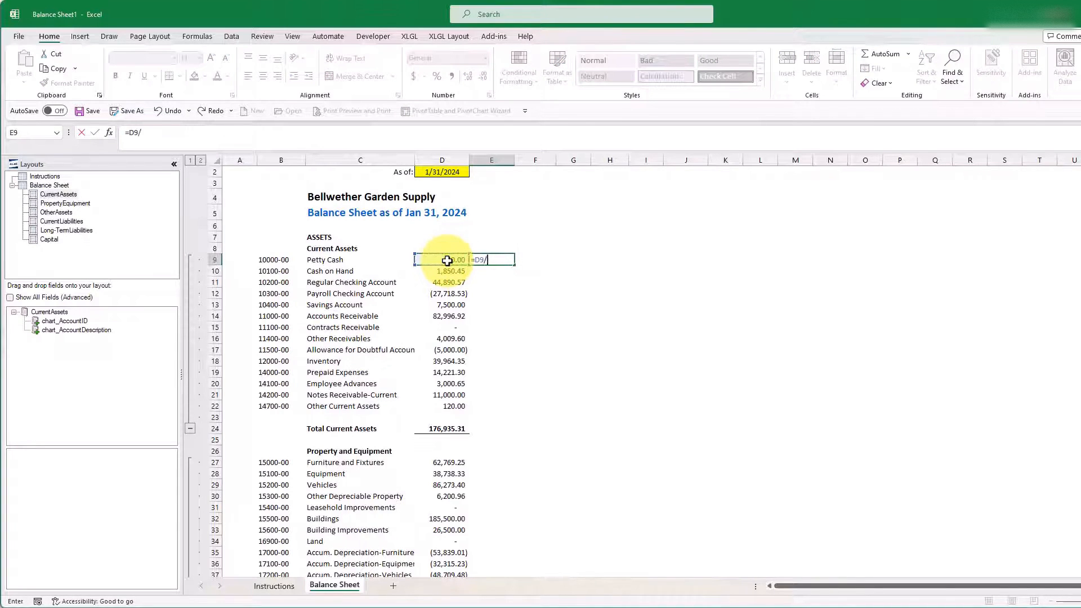
scroll(447, 260, down, 5)
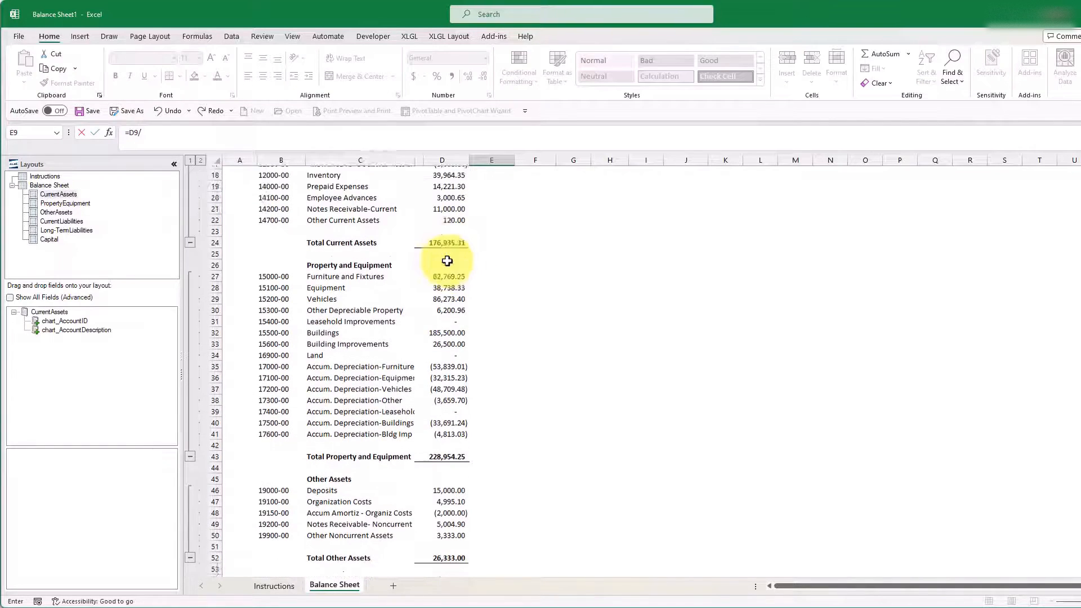
scroll(447, 260, down, 3)
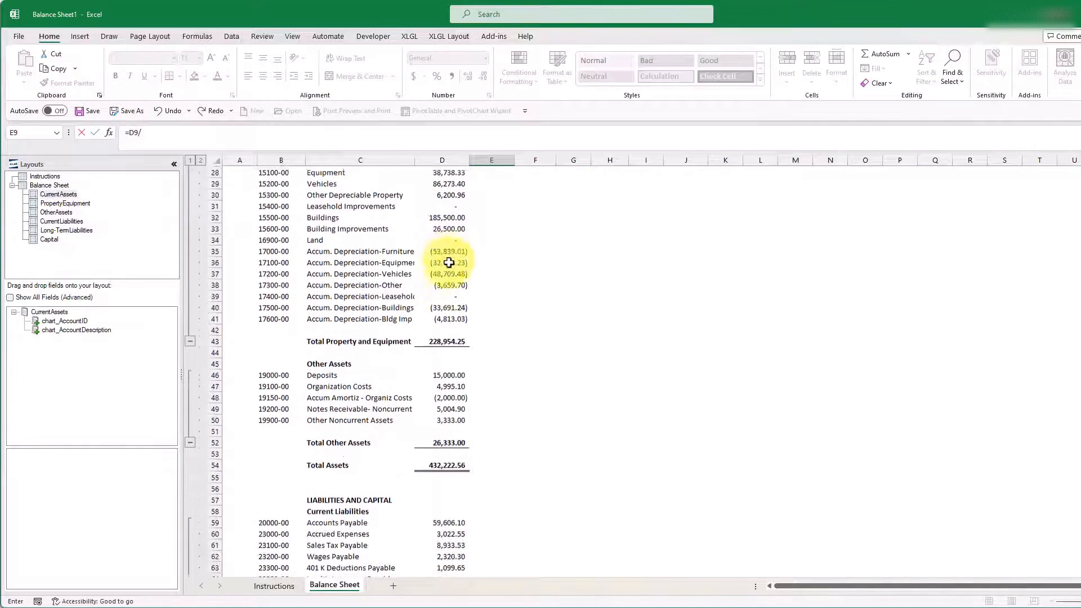
click(448, 465)
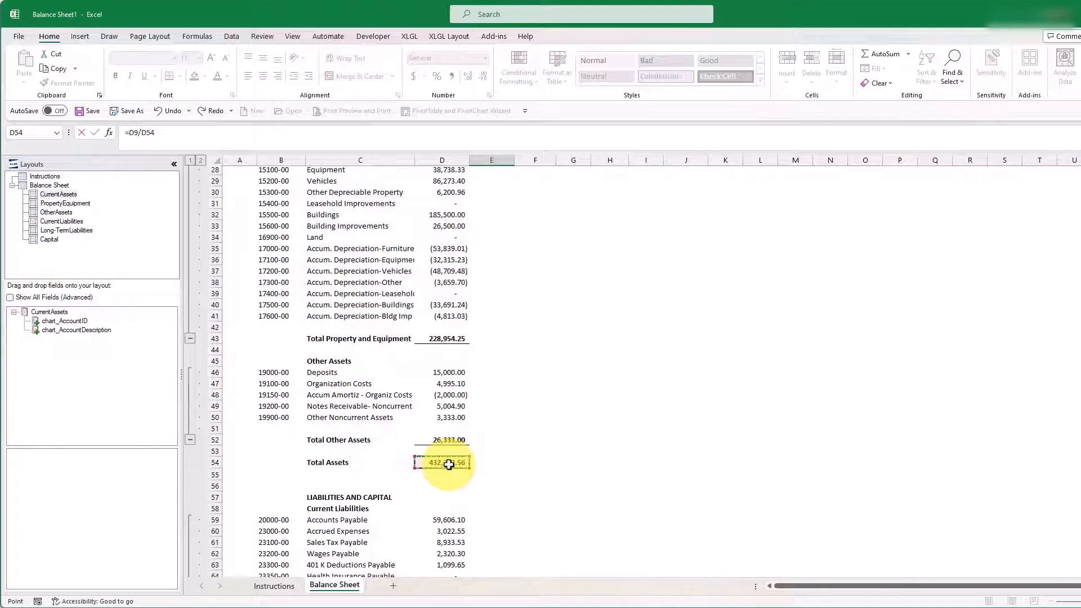
key(F4)
key(F4)
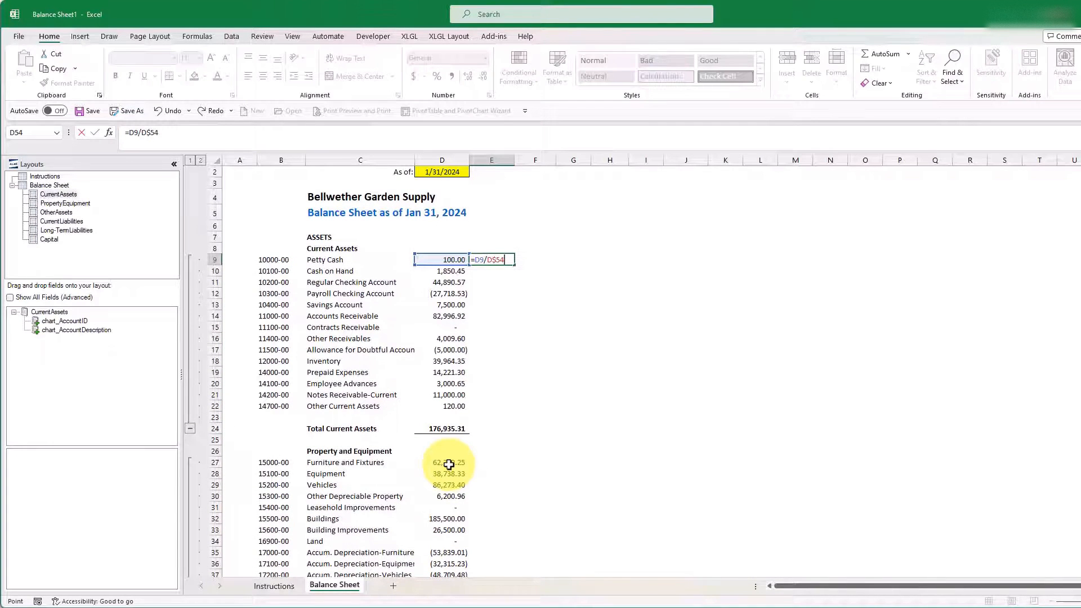
key(ctrl+Return)
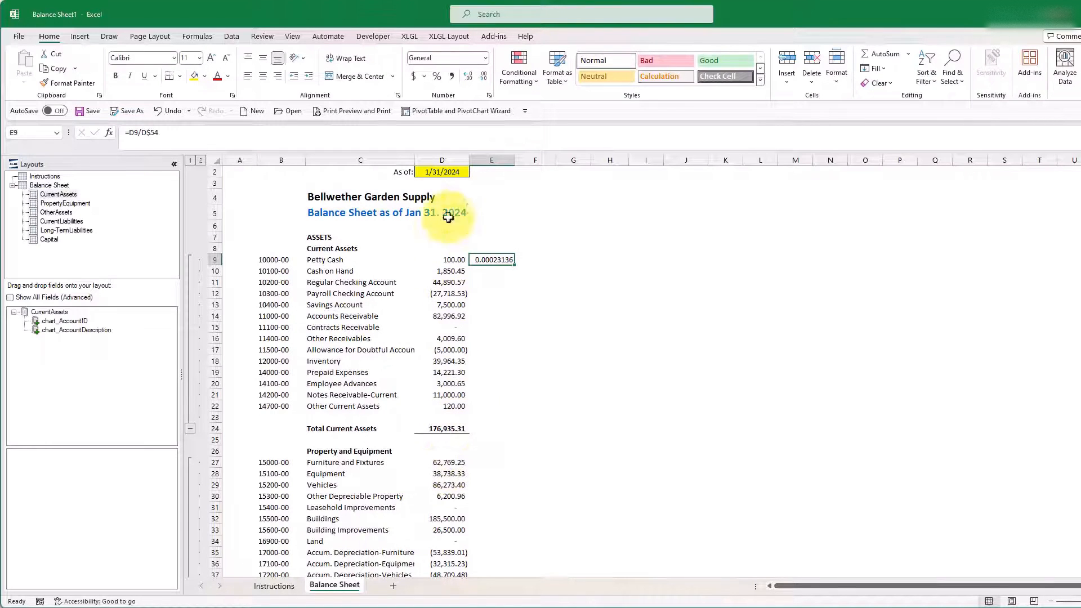
Step: Format E9 as a percentage with two decimals and refresh the report to fill the Current Assets rows
click(438, 76)
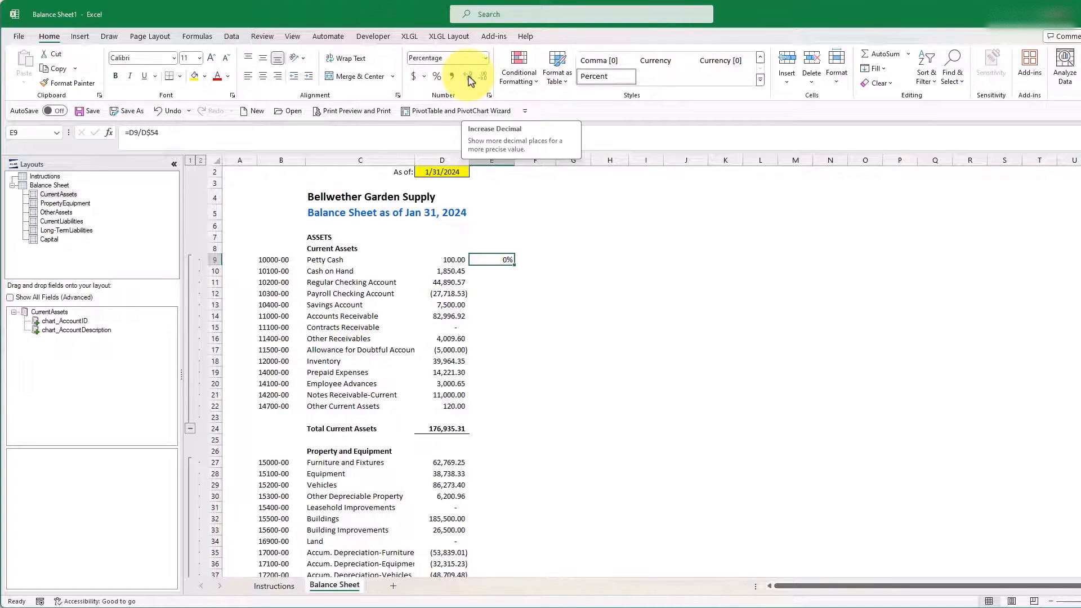
click(467, 76)
click(468, 76)
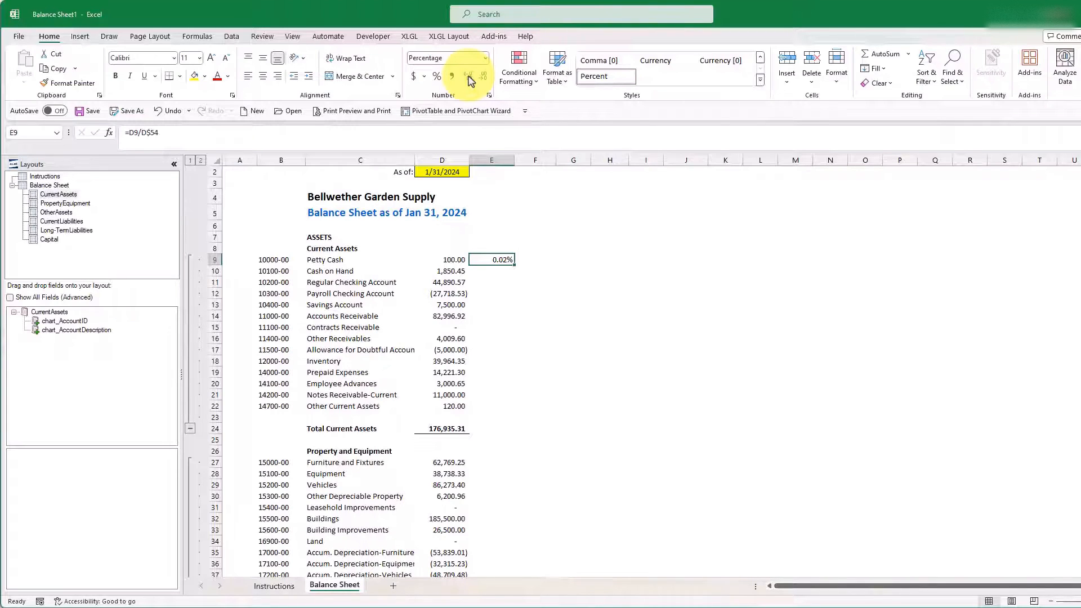
click(407, 37)
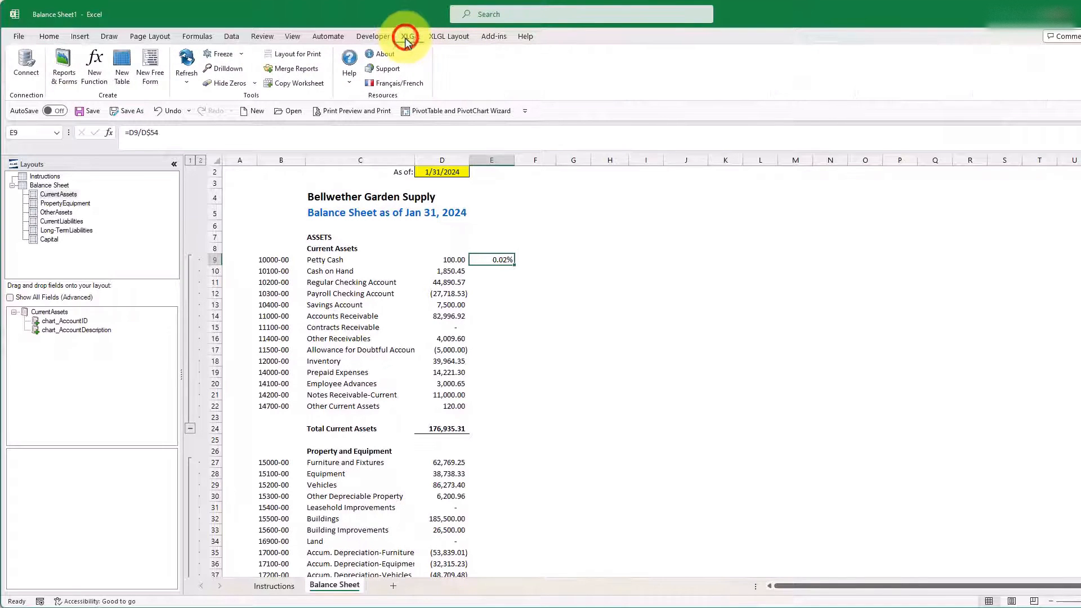
click(182, 66)
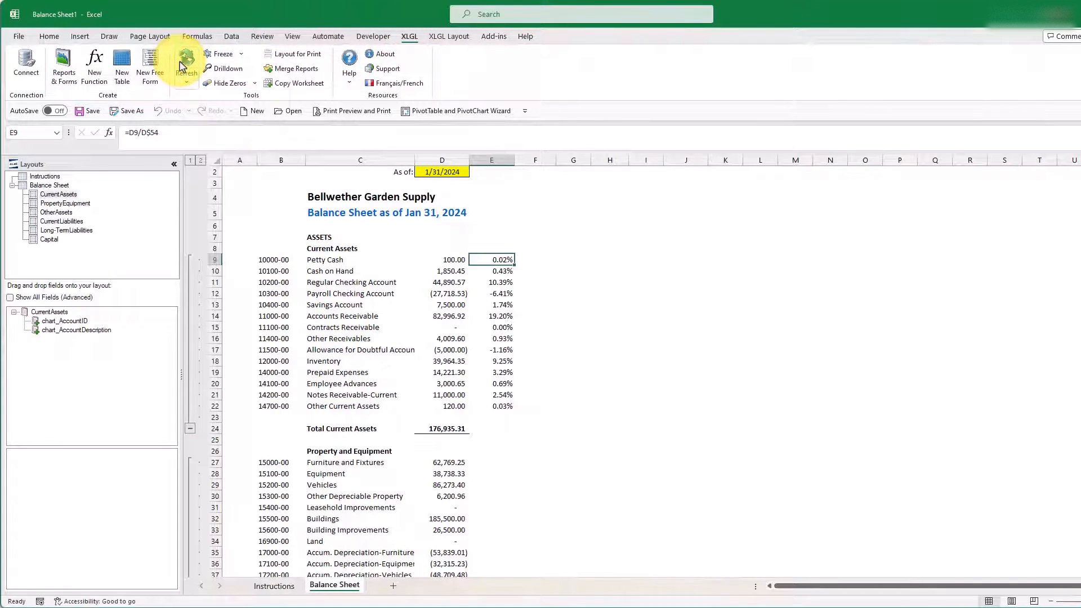
Step: Copy the percentage formula from E9 to the Total Current Assets row and the first Property and Equipment row, E27
key(ctrl+c)
click(507, 427)
key(ctrl+v)
click(499, 464)
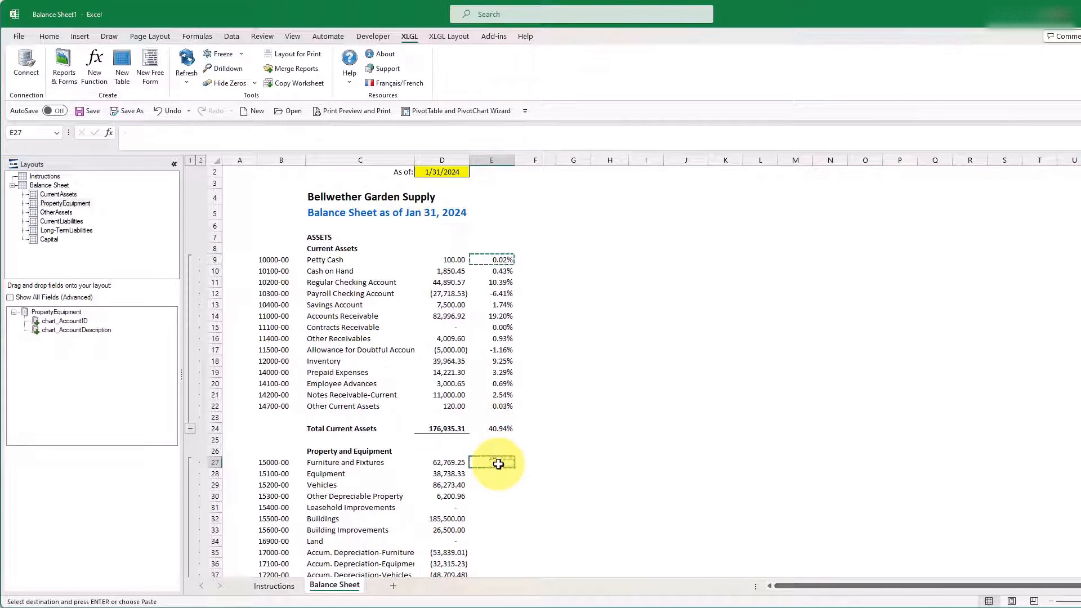
key(ctrl+v)
Step: Copy the percentage formula to the first Other Assets row, E46, and the first Current Liabilities row, E59
key(ctrl+c)
scroll(498, 464, down, 7)
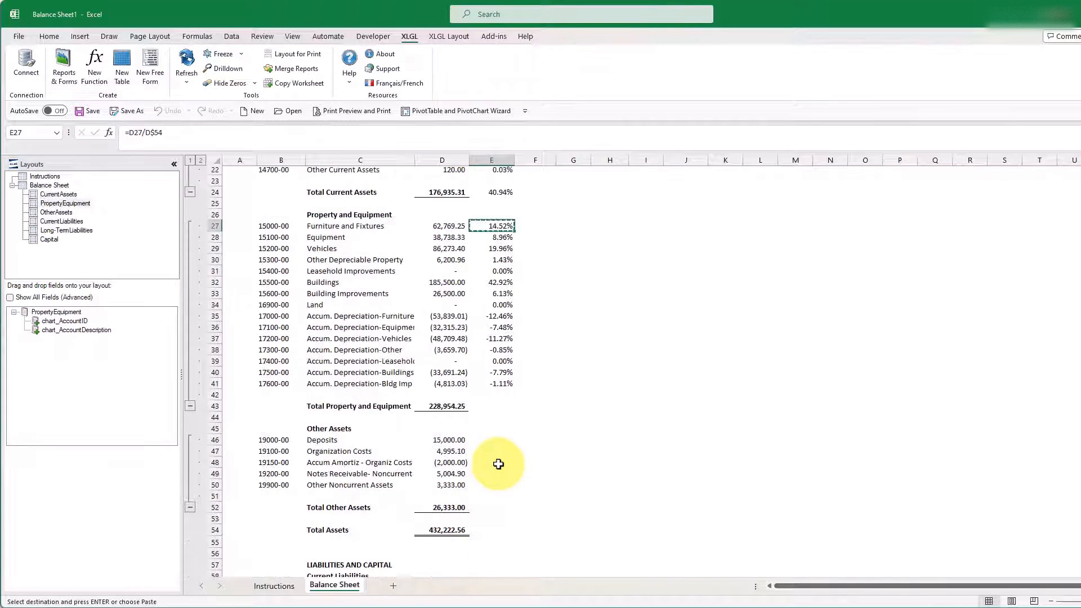
click(504, 441)
key(ctrl+v)
key(ctrl+c)
scroll(505, 444, down, 4)
click(504, 452)
key(ctrl+v)
key(ctrl+c)
Step: Copy the percentage formula to the first Long-Term Liabilities row, E80, and the first Capital row, E89
scroll(504, 452, down, 6)
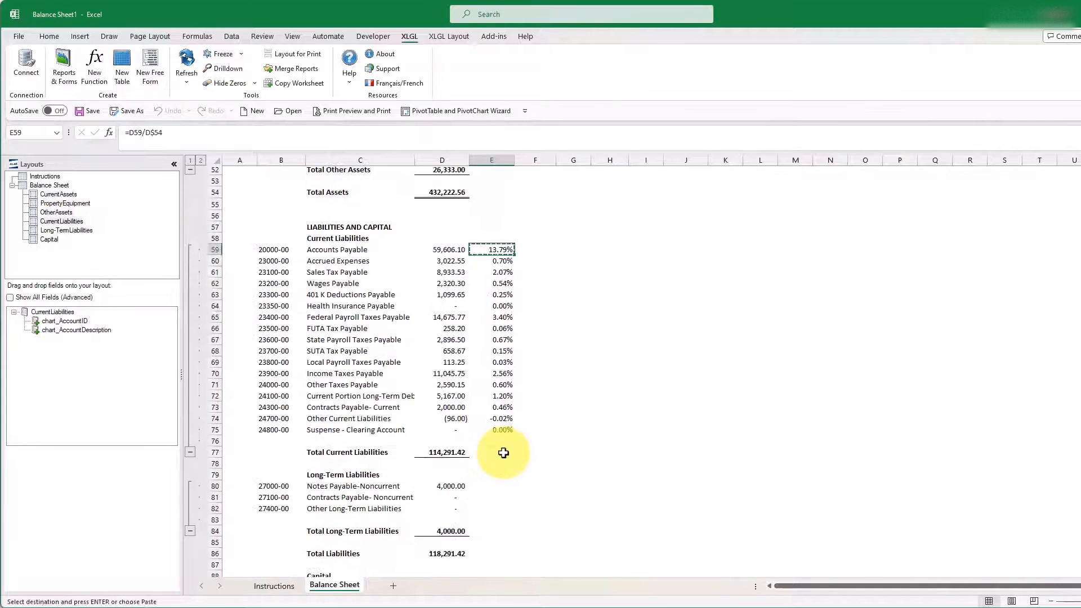
click(504, 487)
key(ctrl+v)
key(ctrl+c)
scroll(505, 485, down, 4)
click(500, 453)
key(ctrl+v)
Step: Bold the Total Current Assets percentage in E24
scroll(500, 454, down, 3)
scroll(499, 444, up, 20)
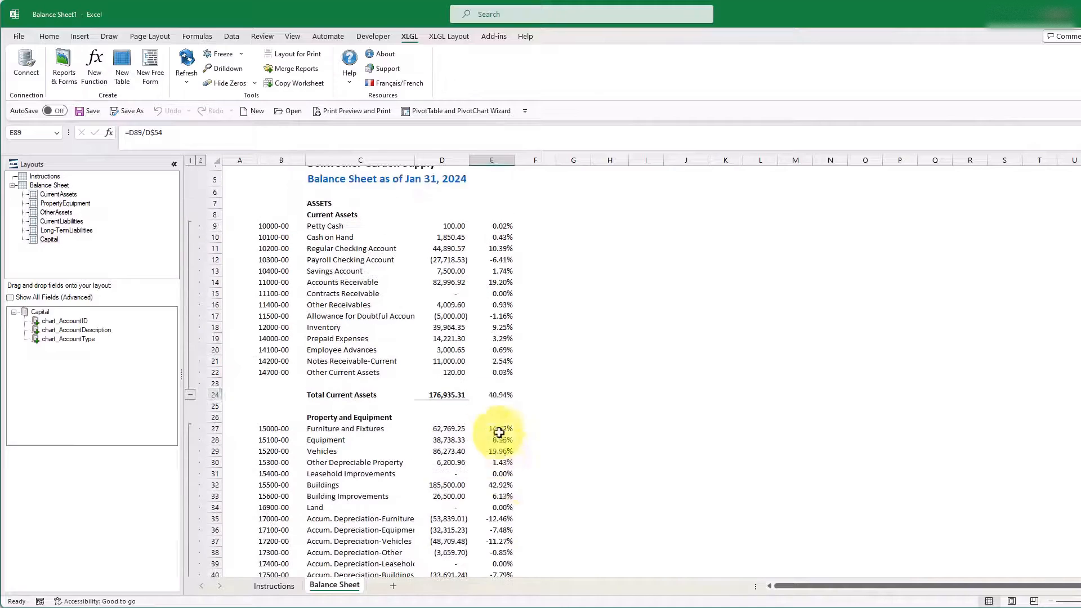
click(497, 395)
key(ctrl+b)
click(49, 36)
Step: Copy the E24 percentage to the asset totals E43, E52 and E54, giving Total Assets a bottom double border
key(ctrl+c)
scroll(499, 440, down, 5)
click(495, 440)
key(ctrl+v)
click(496, 564)
key(ctrl+v)
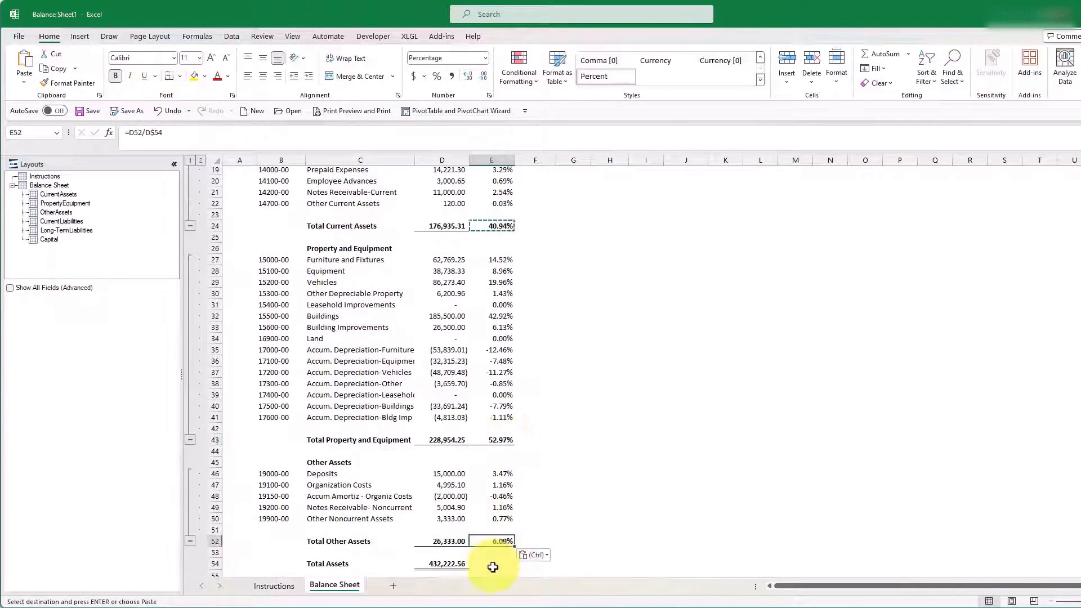
click(180, 76)
click(199, 239)
Step: Copy the Total Other Assets percentage to the liability totals E77, E84 and E86, and remove the border from Total Liabilities
scroll(487, 340, down, 12)
click(509, 420)
scroll(508, 417, up, 5)
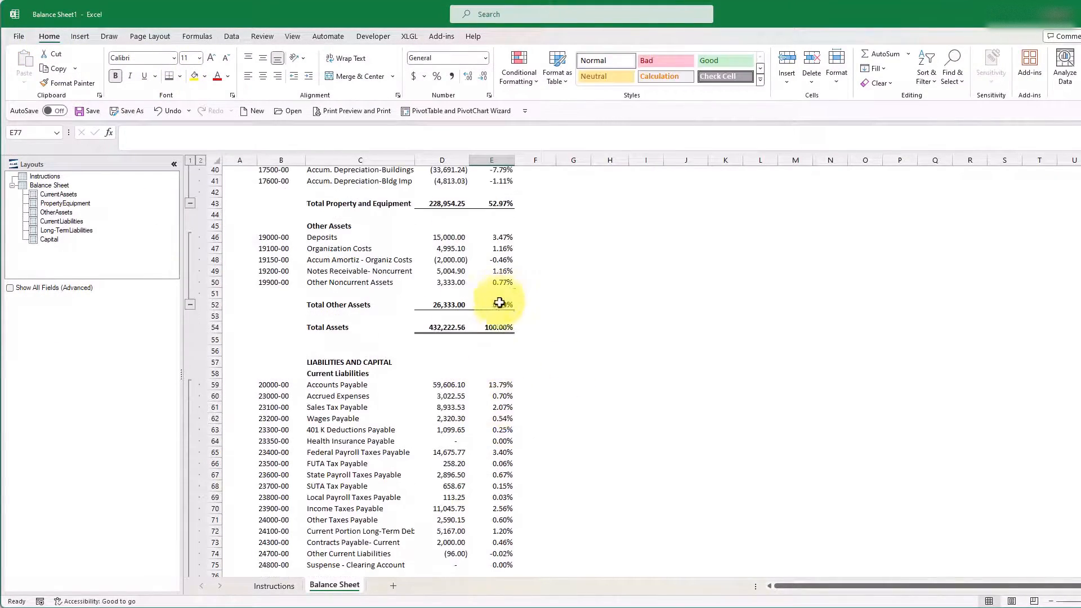
click(499, 303)
key(ctrl+c)
scroll(496, 326, down, 6)
click(494, 386)
key(ctrl+v)
click(500, 464)
key(ctrl+v)
click(497, 487)
Step: Copy the total percentage to Total Capital, E96, and Total Liabilities & Capital, E98, giving E98 a bottom double border
key(ctrl+v)
click(180, 76)
click(196, 174)
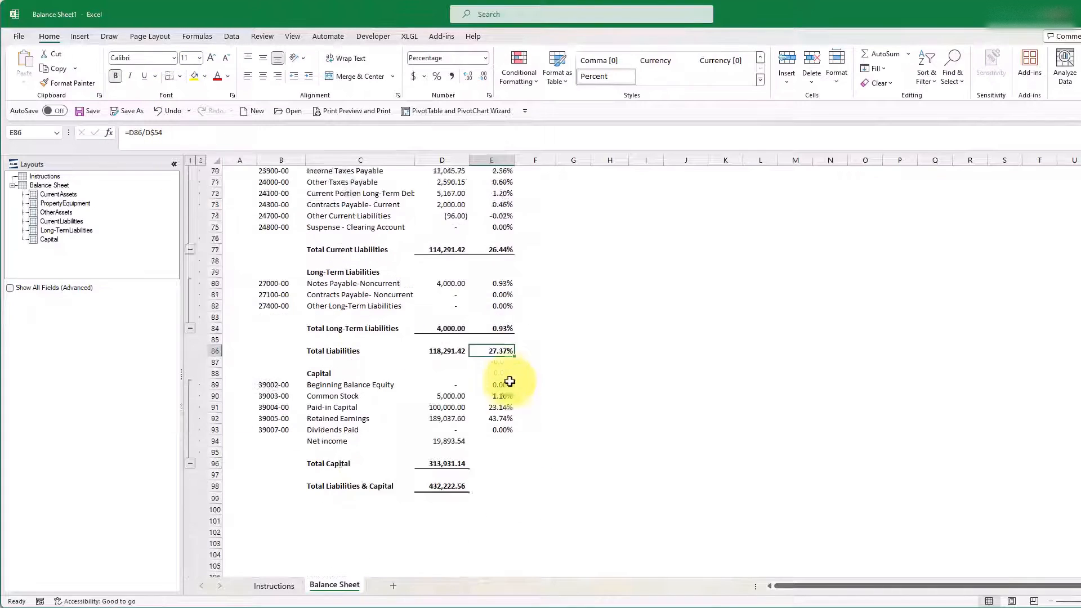
key(ctrl+v)
click(492, 452)
key(ctrl+v)
click(180, 76)
click(191, 240)
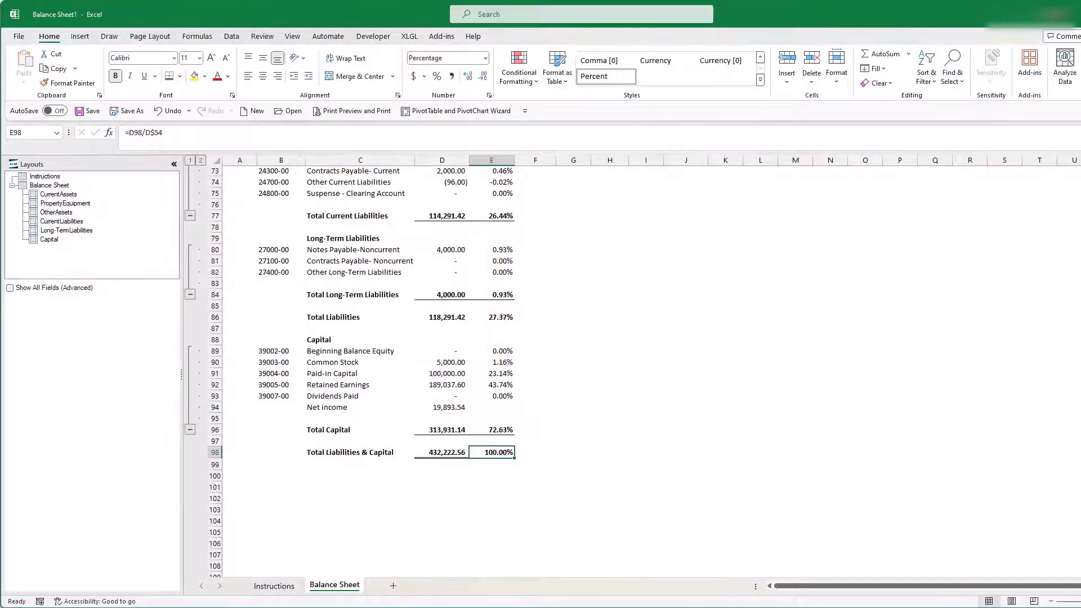
Step: Copy the entire balance column D and paste it into column G
scroll(694, 362, up, 20)
scroll(694, 361, down, 20)
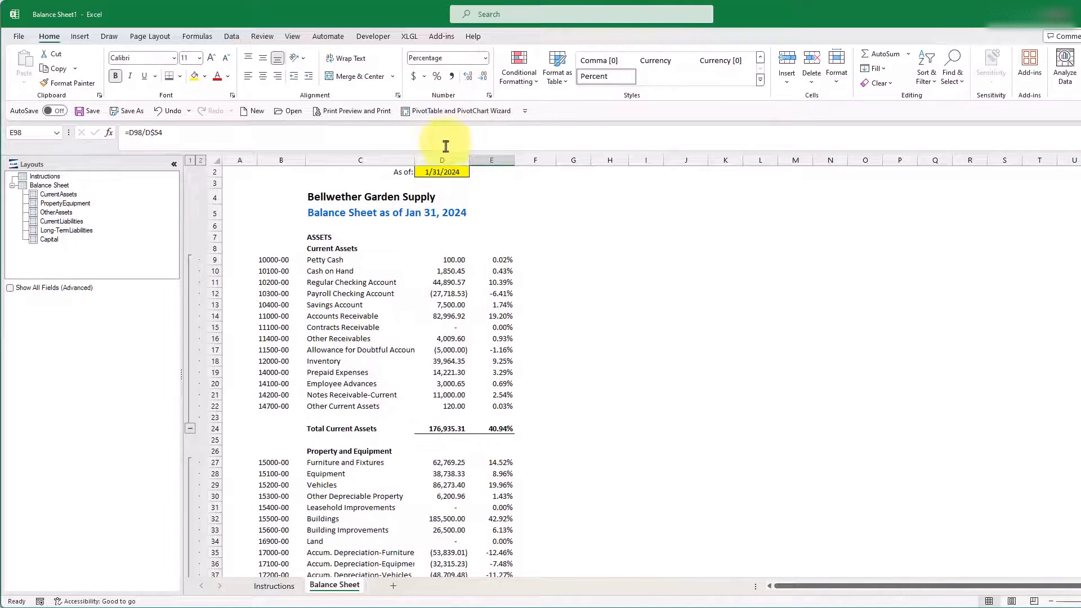
click(449, 158)
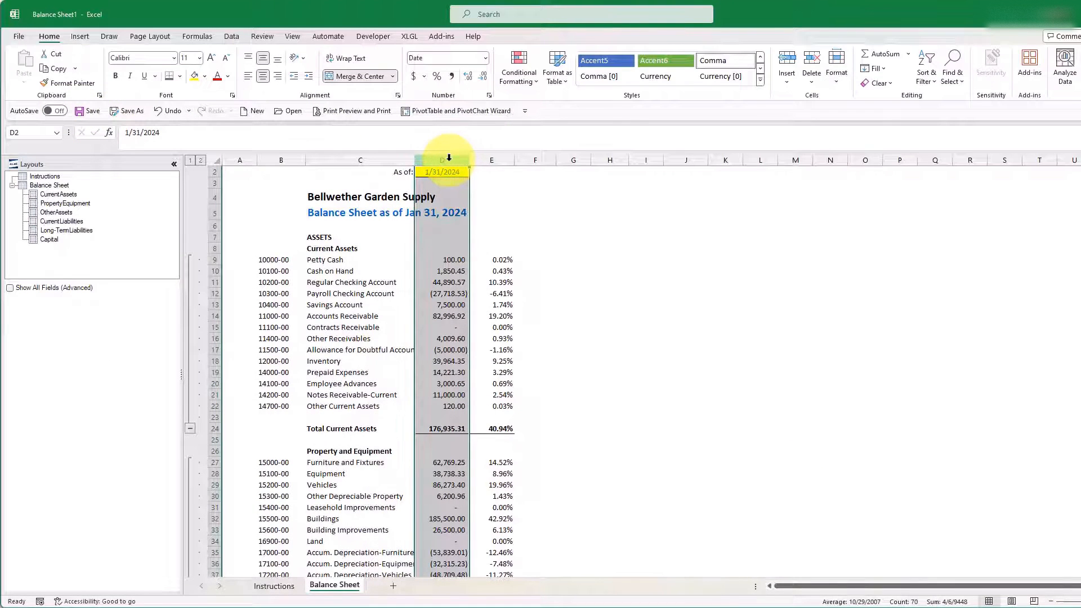
right_click(448, 158)
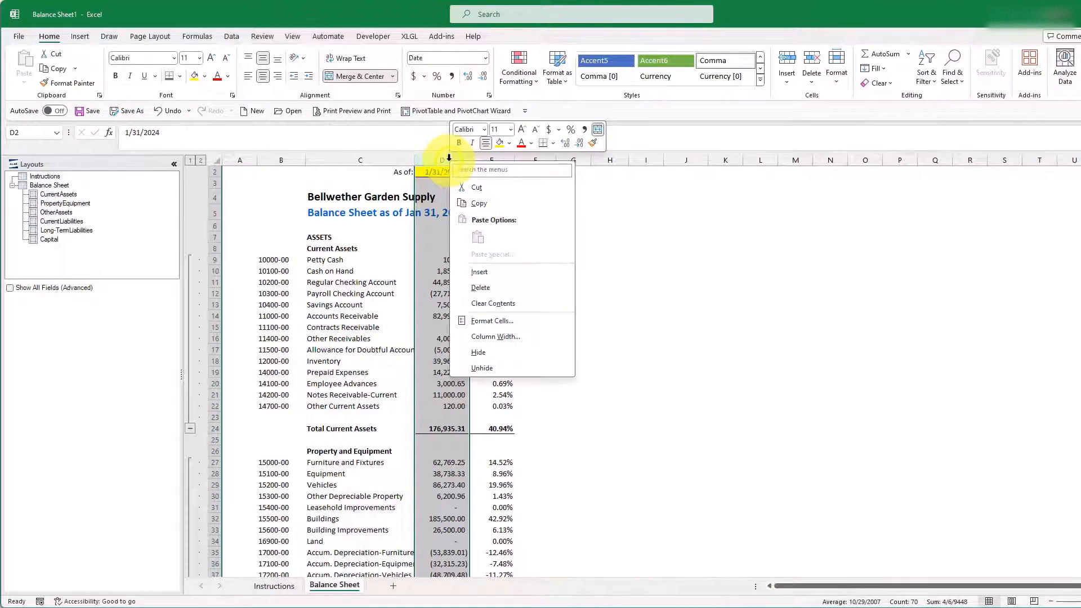
click(478, 206)
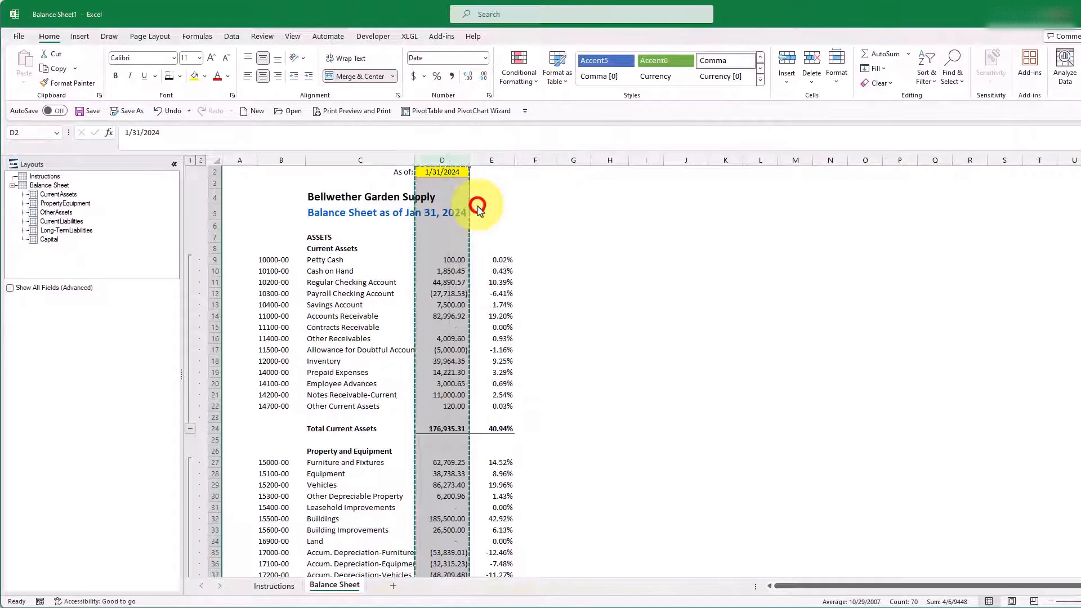
click(569, 159)
right_click(569, 159)
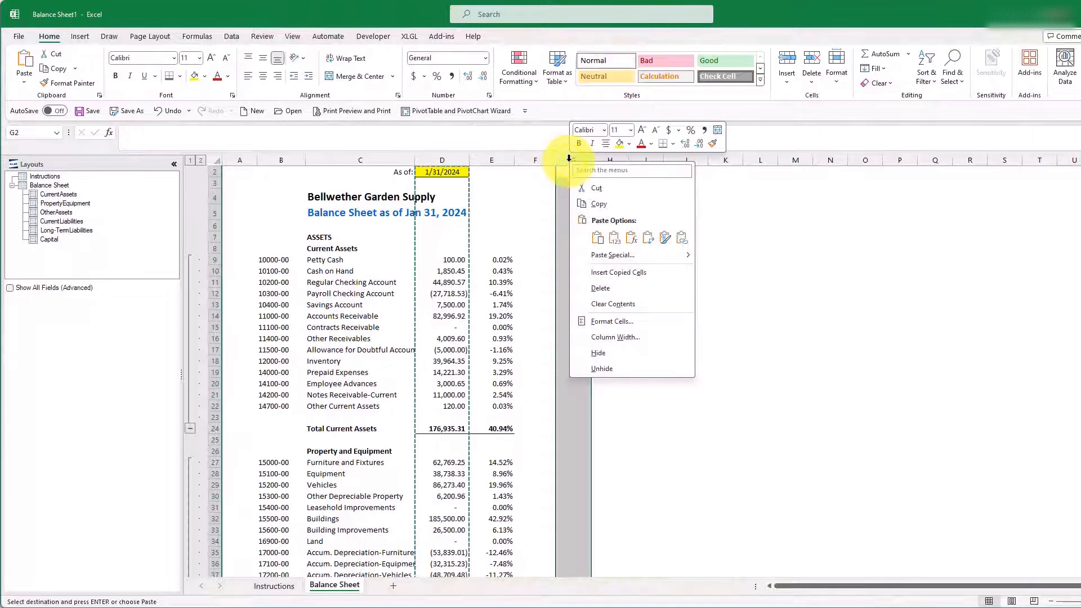
click(597, 238)
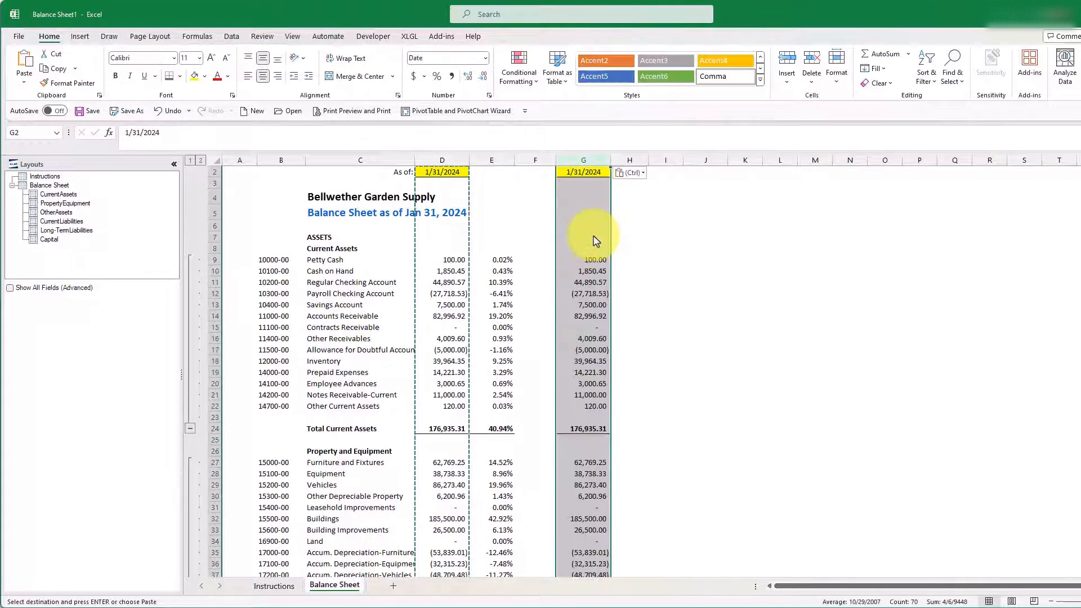
Step: Set the date in G2 to 3/31/2024
click(587, 173)
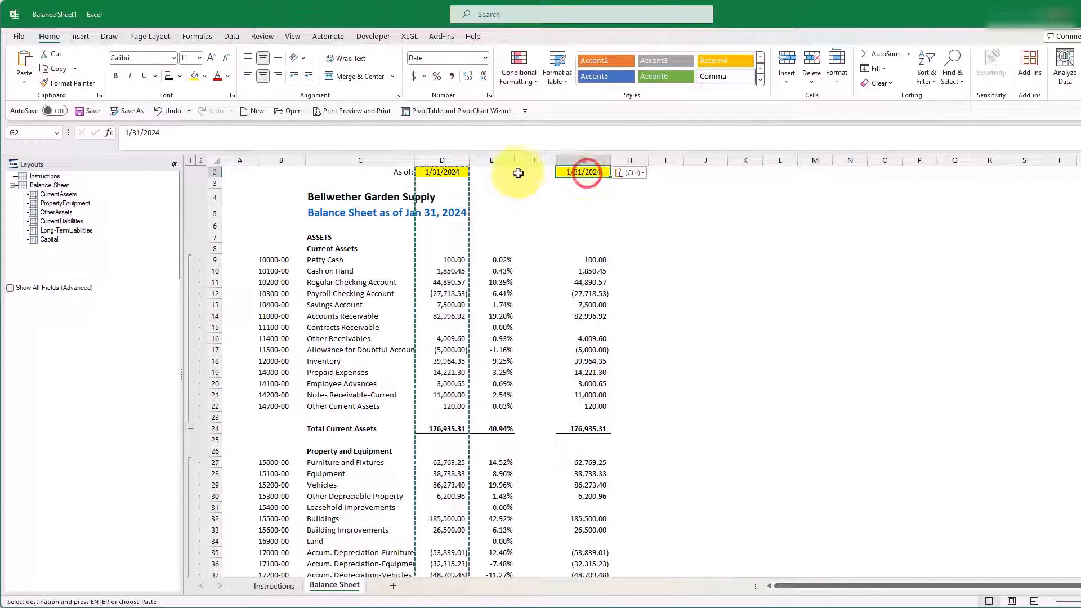
click(128, 132)
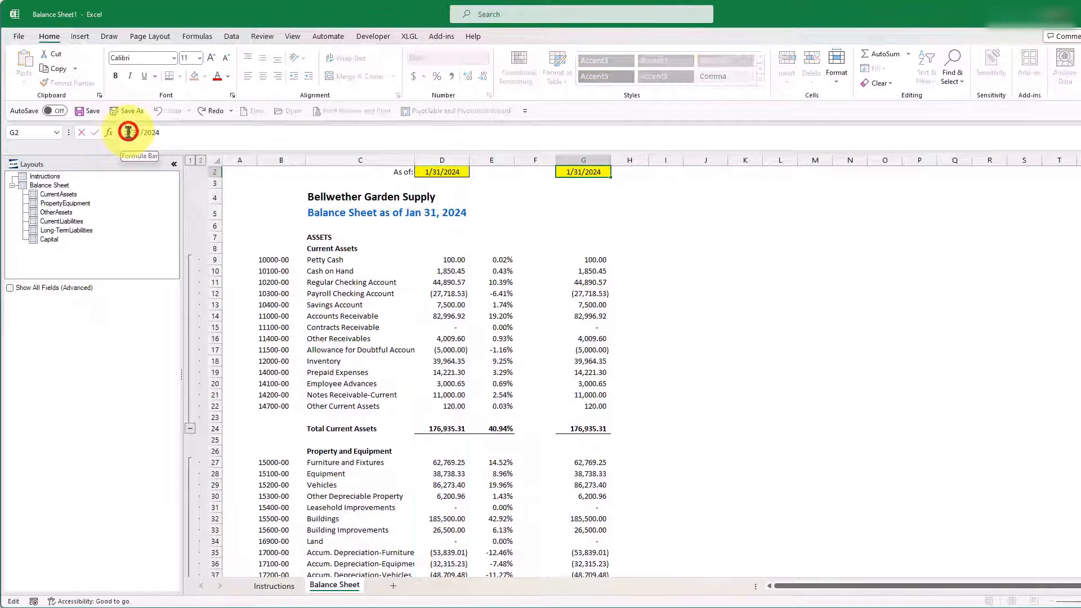
key(BackSpace)
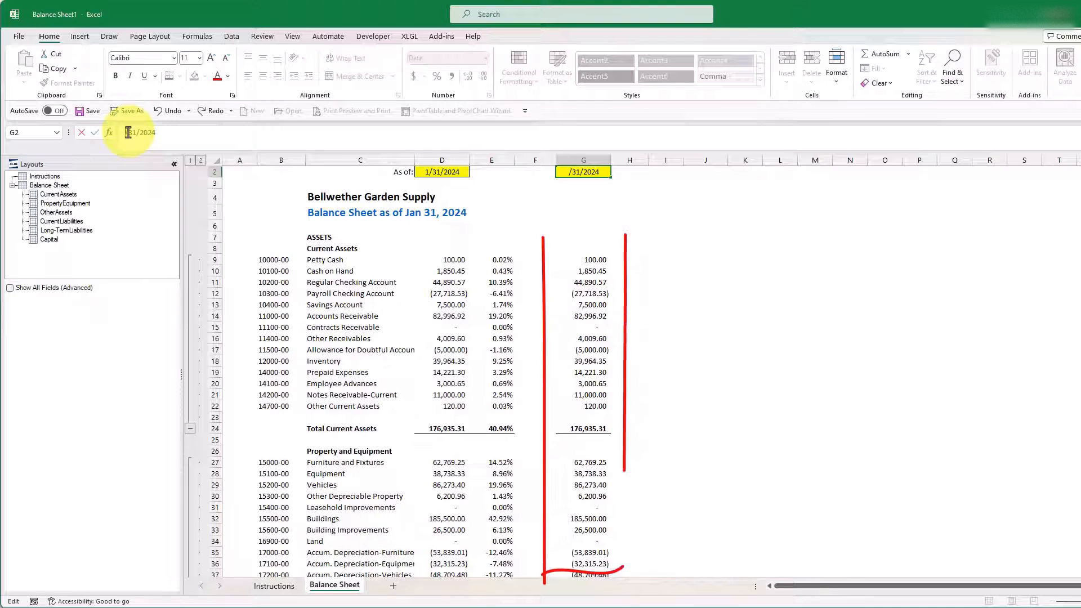
text(3)
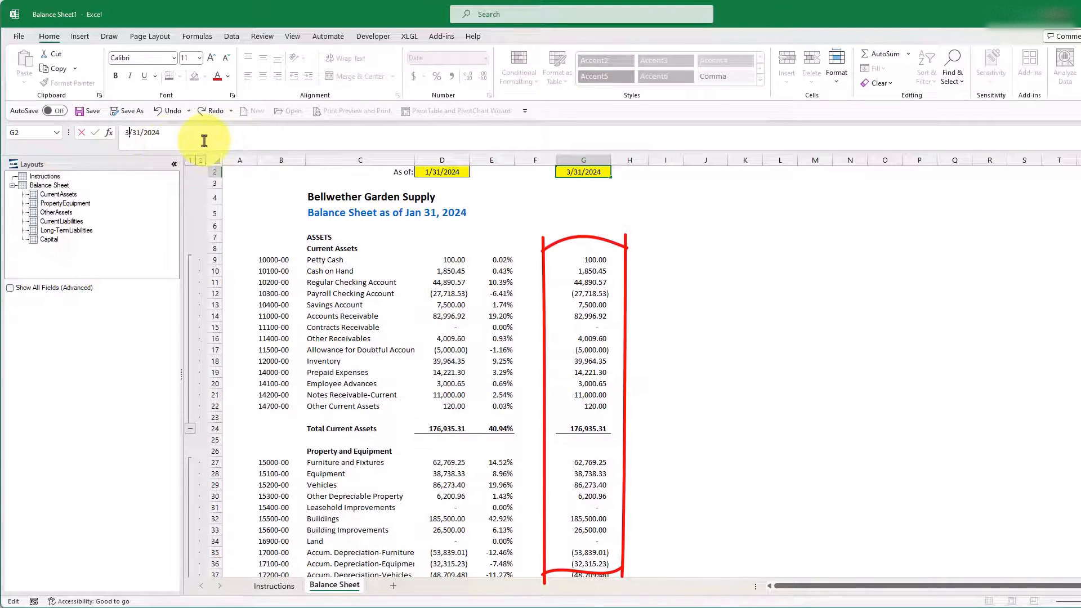
key(Return)
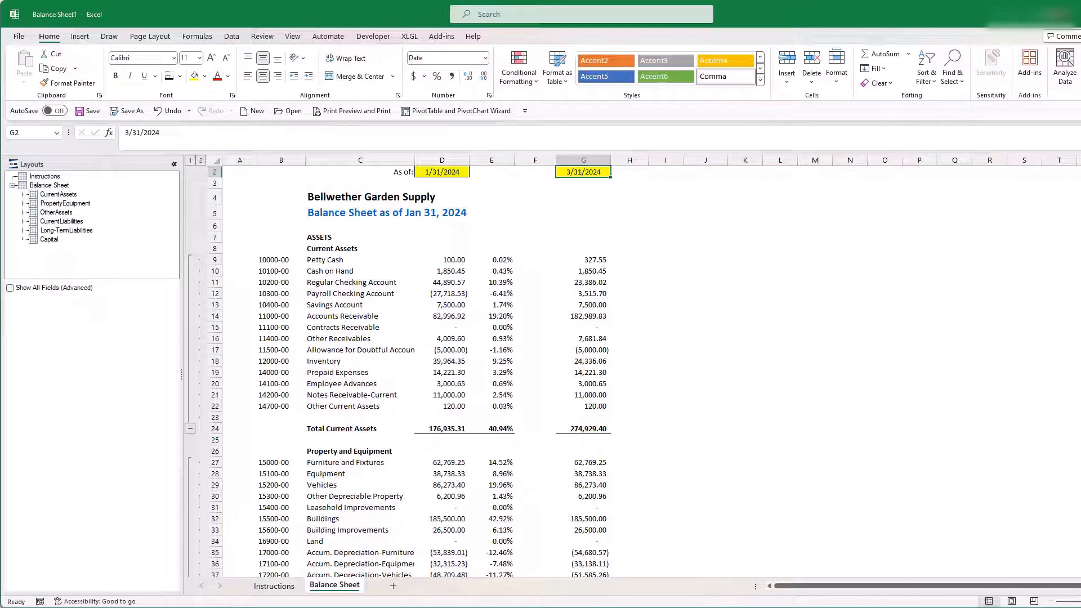
Step: Try to insert a blank row above Regular Checking Account in row 11 and refresh the report
click(215, 282)
right_click(215, 282)
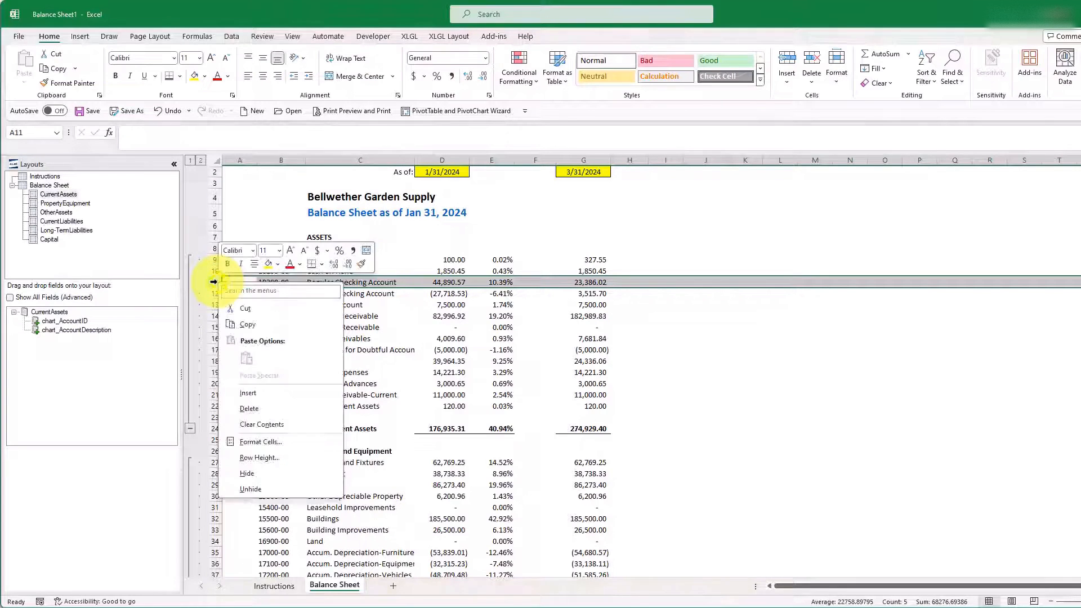
click(248, 393)
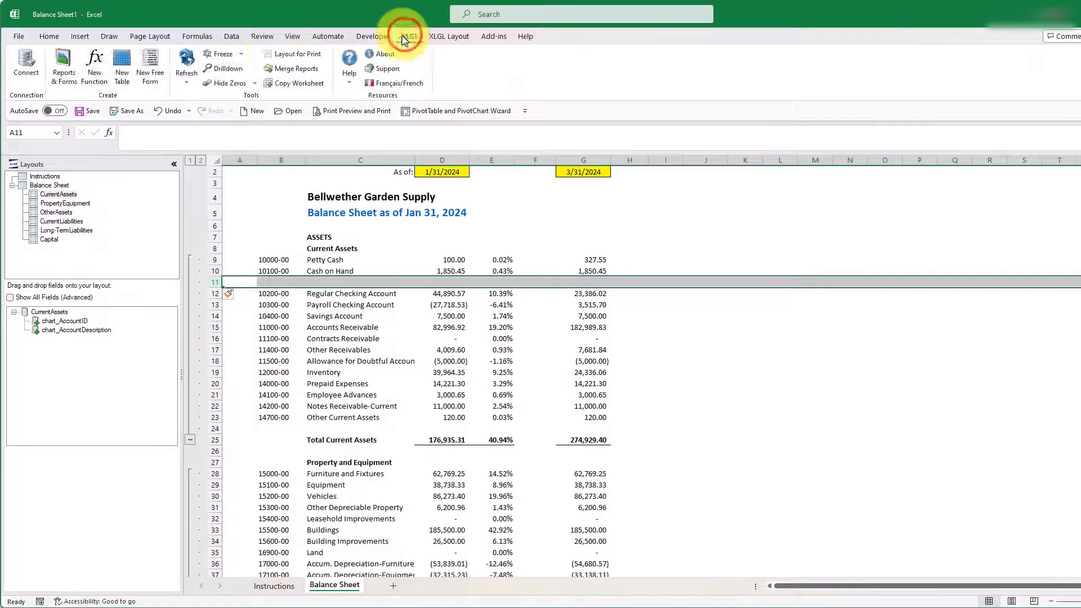
click(191, 65)
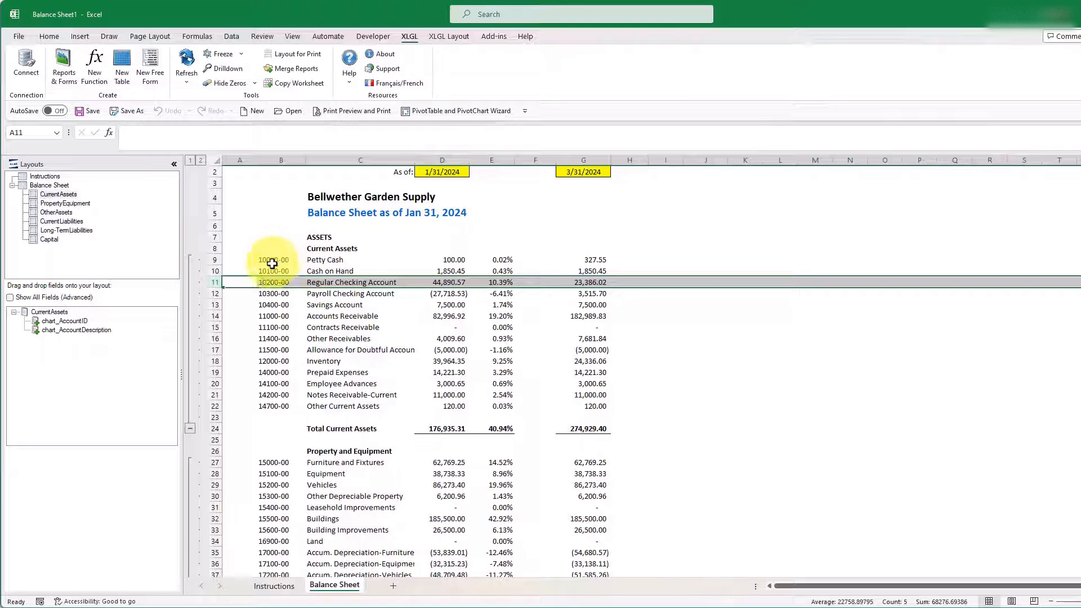
Step: Freeze the Current Assets account IDs and descriptions in B9:C22 with Freeze Selection
drag(273, 264, 380, 408)
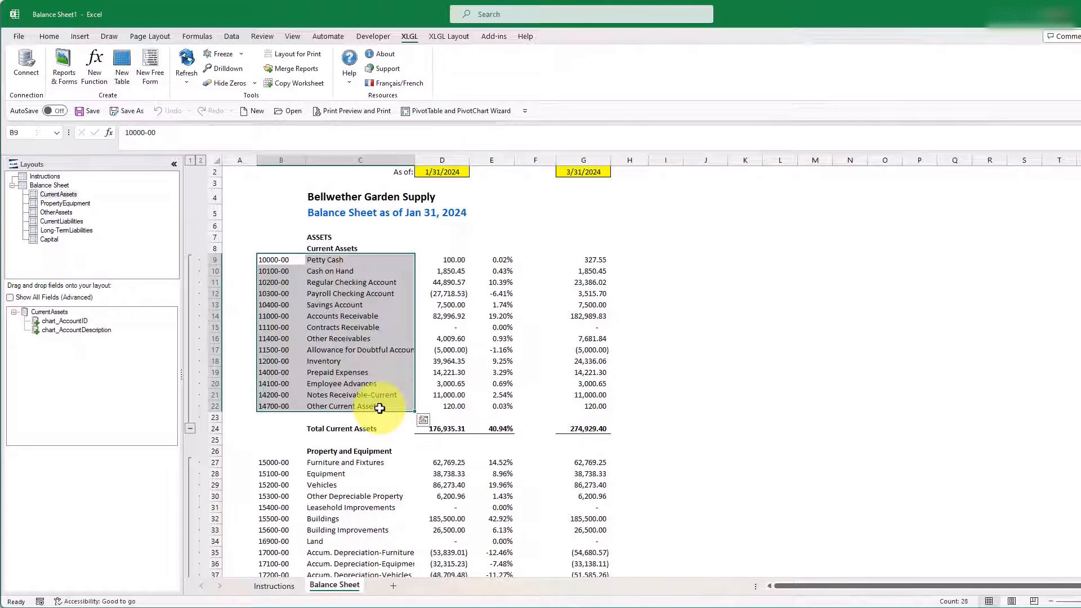
click(243, 54)
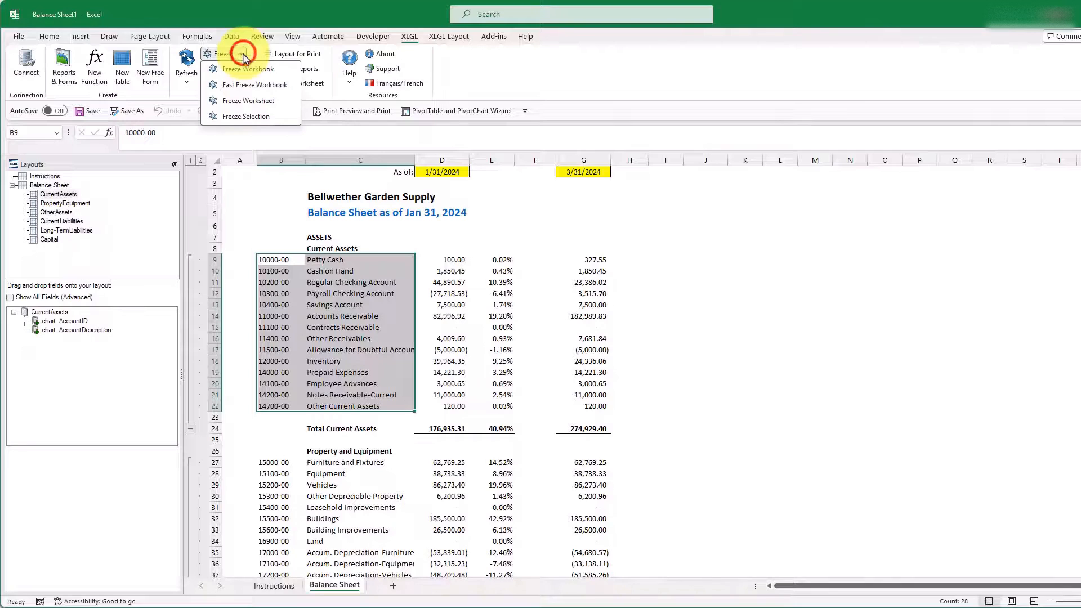
click(256, 119)
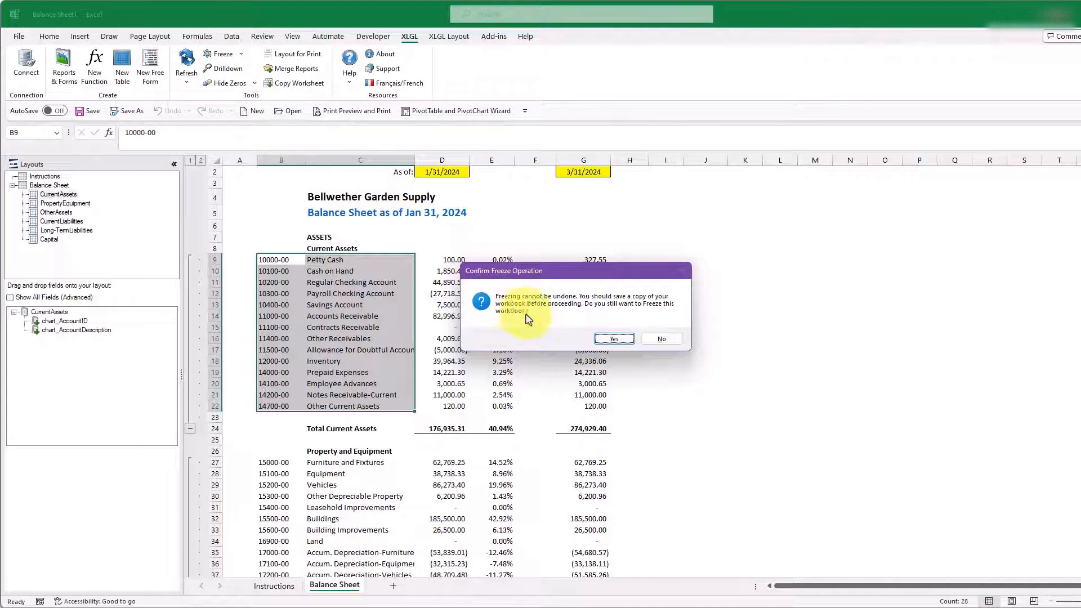
click(619, 342)
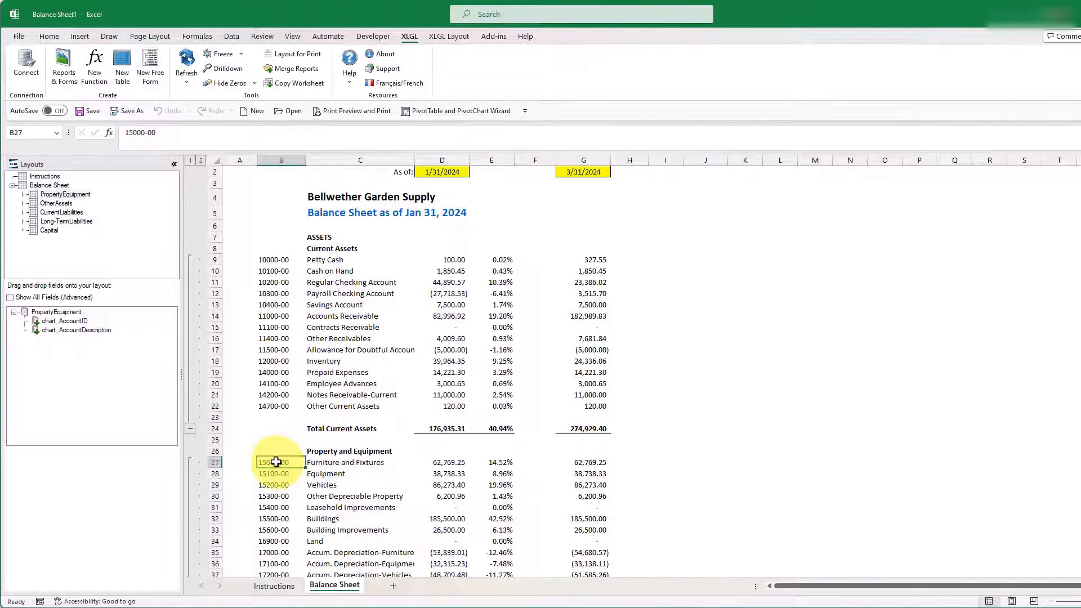
Step: Freeze the remaining account IDs and descriptions in B27:C94, from Furniture and Fixtures through Net income
drag(282, 463, 366, 496)
drag(376, 552, 375, 498)
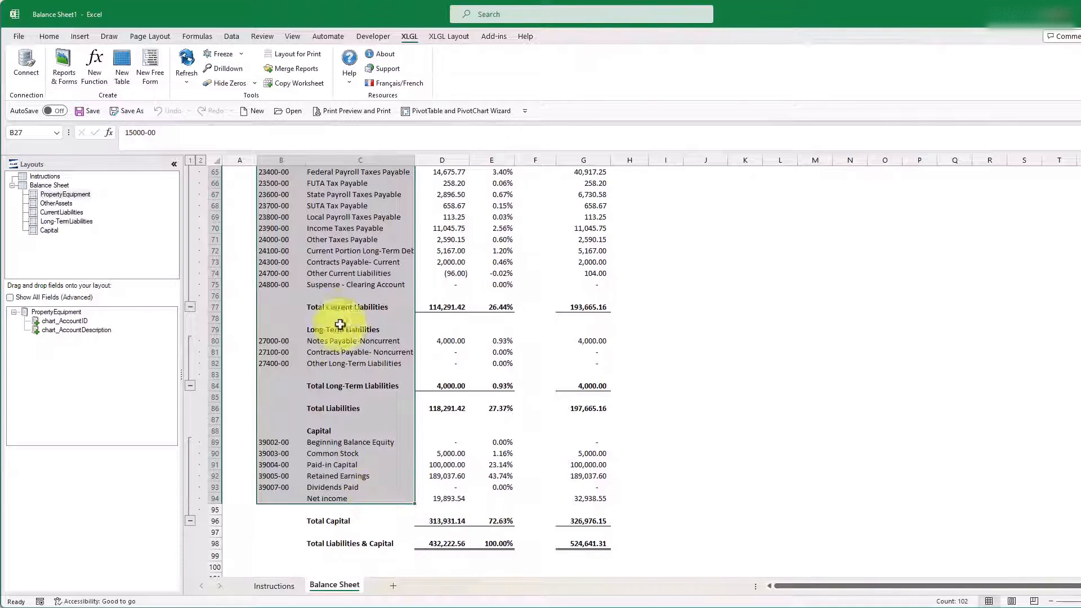
click(240, 54)
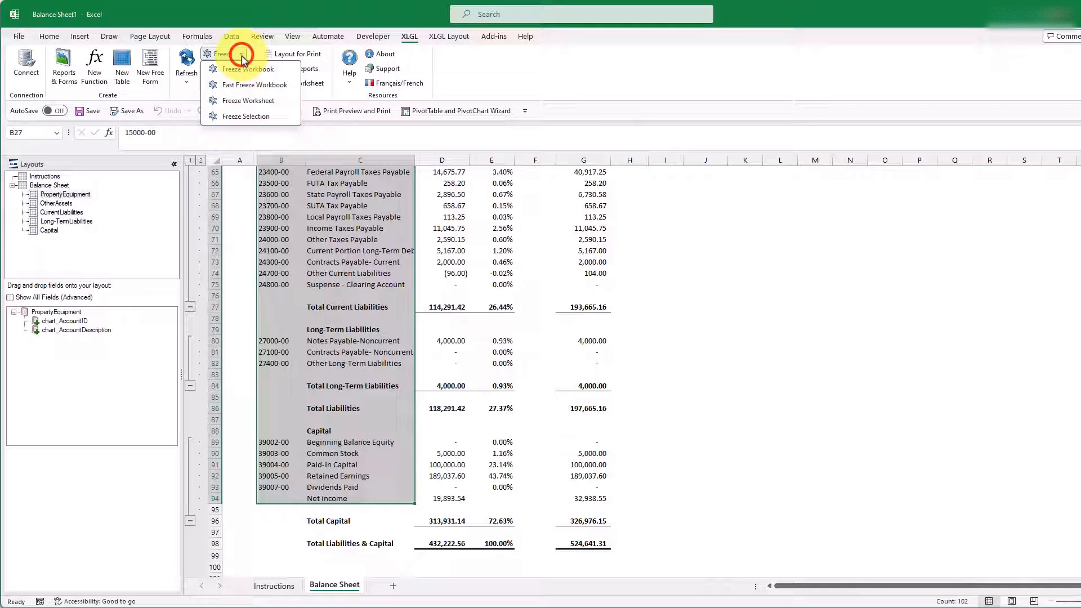
click(246, 116)
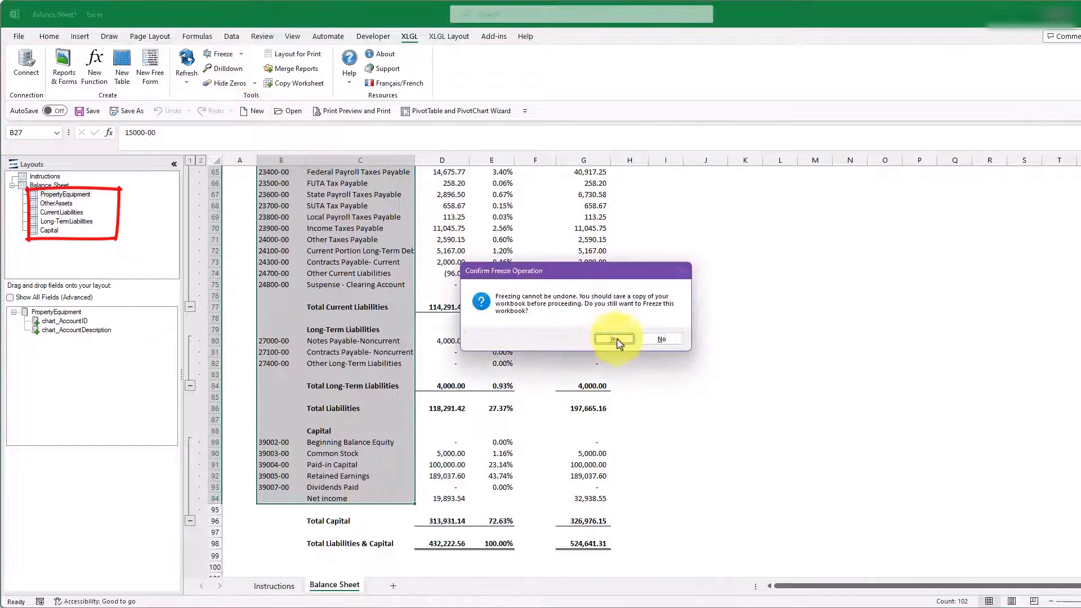
click(623, 341)
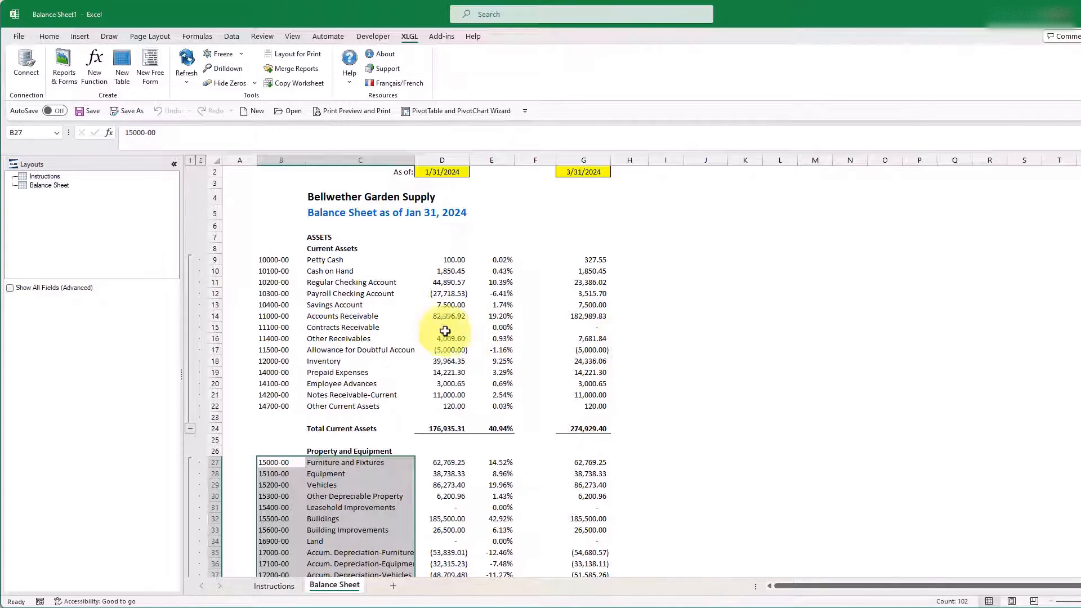
Step: Insert a row above Petty Cash and enter the heading Cash in C9
click(215, 262)
right_click(212, 259)
click(246, 370)
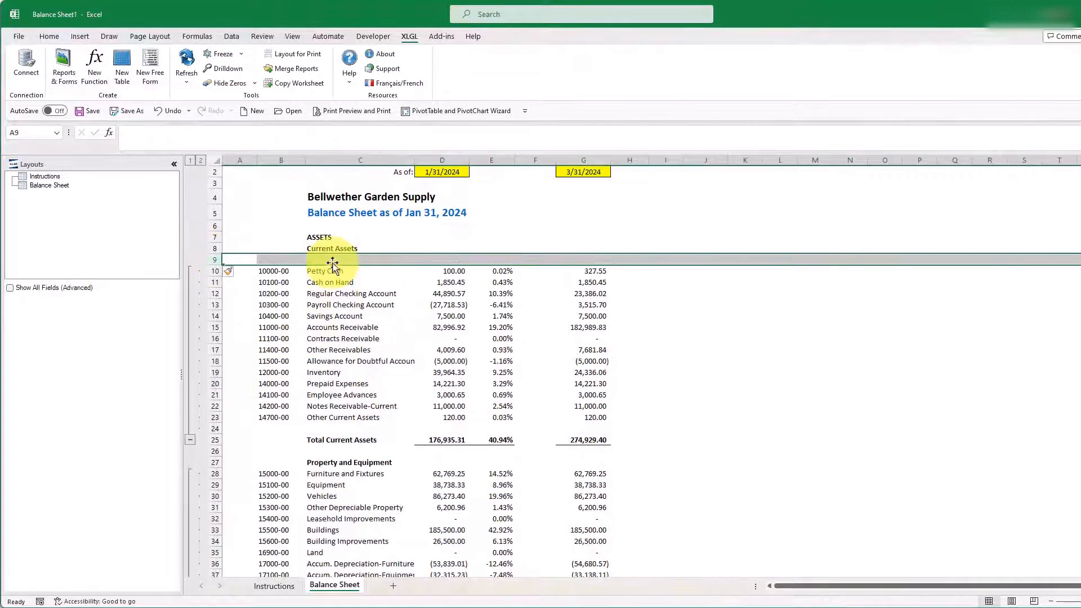
click(318, 259)
text(Cash)
Step: Insert two rows above Regular Checking Account and enter the label Total Cash in C12
drag(215, 294, 215, 308)
right_click(215, 307)
click(249, 418)
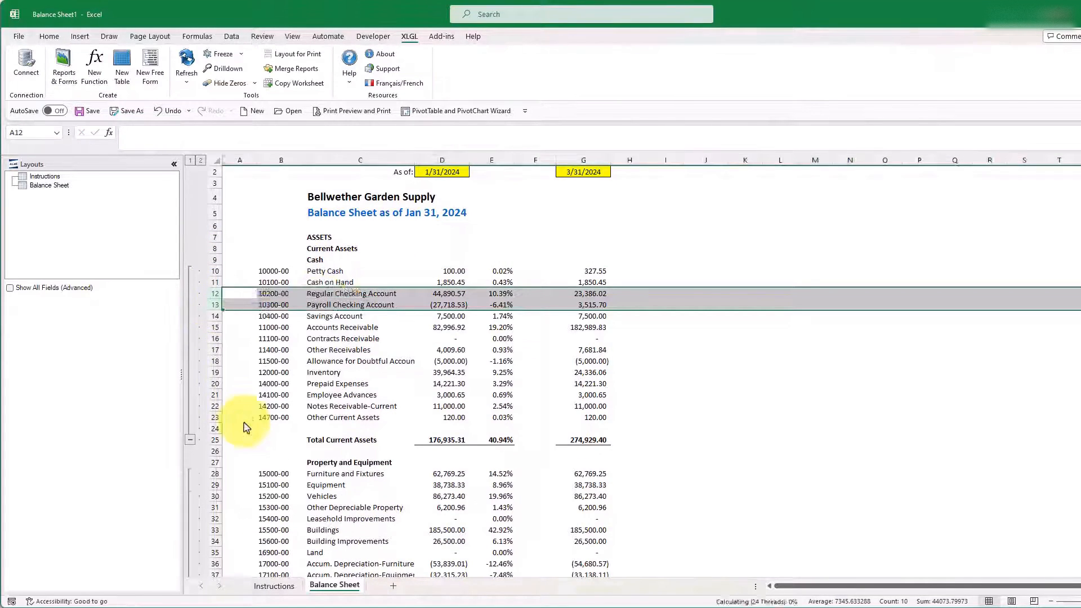
click(319, 293)
text(Total Cash)
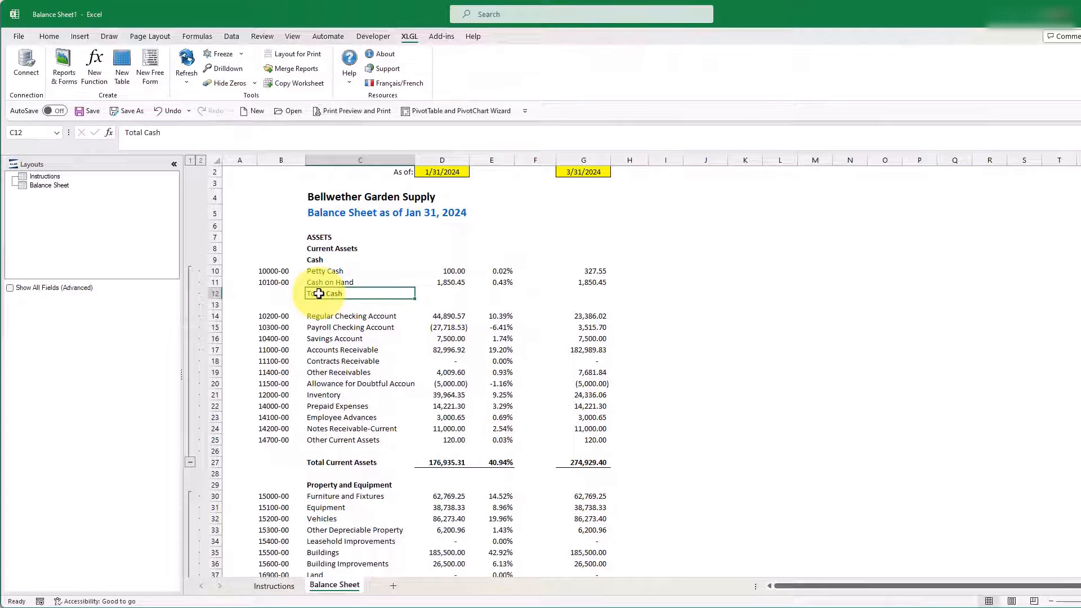
Step: Enter =SUBTOTAL(9,D10:D11) in D12 for Total Cash, and format it with a top border and bold
key(Tab)
text(=SUBTOTAL(9,)
key(Up)
key(shift+Up)
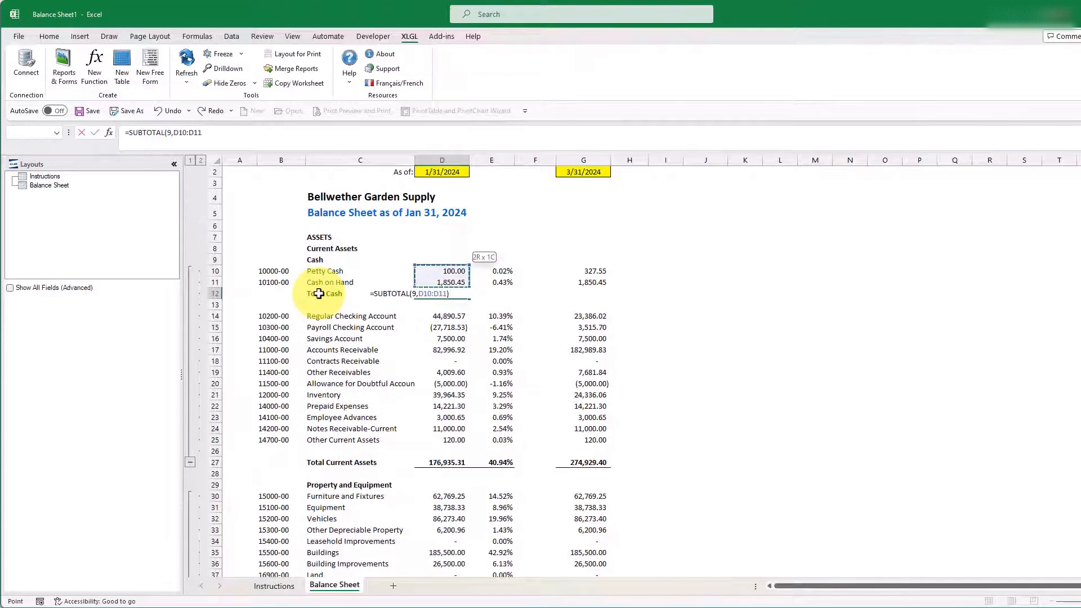
text())
key(ctrl+Return)
click(51, 36)
click(180, 76)
click(192, 120)
click(116, 76)
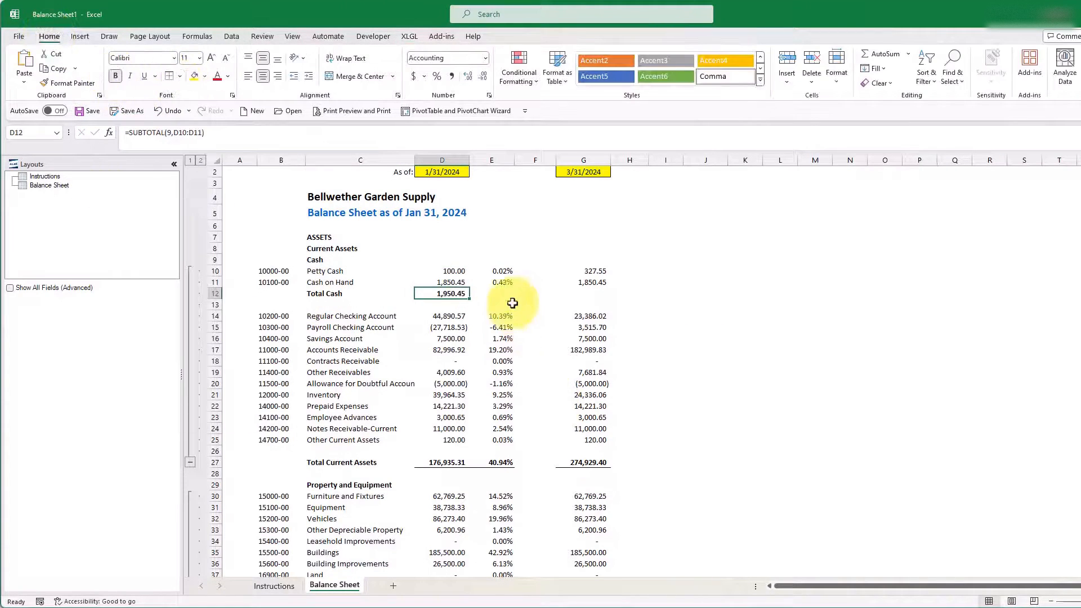
Step: Copy the percentage formula from E11 to the Total Cash row, E12, and bold it
right_click(499, 283)
click(527, 328)
right_click(501, 294)
click(530, 369)
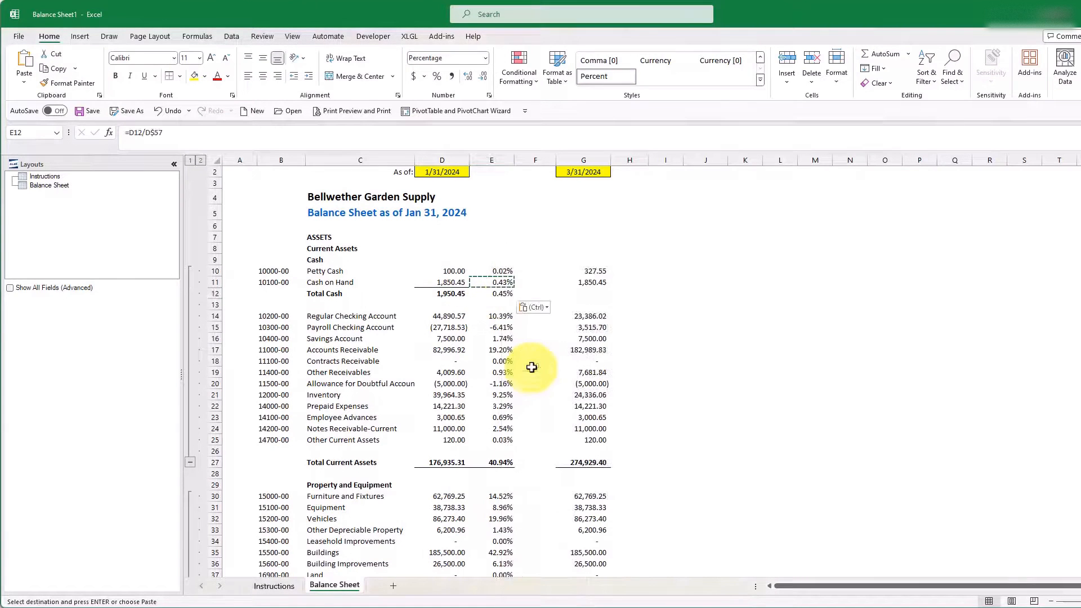
click(115, 75)
Step: Copy the Total Cash subtotal from D12 to G12 in the 3/31/2024 column
right_click(454, 293)
click(483, 336)
right_click(577, 293)
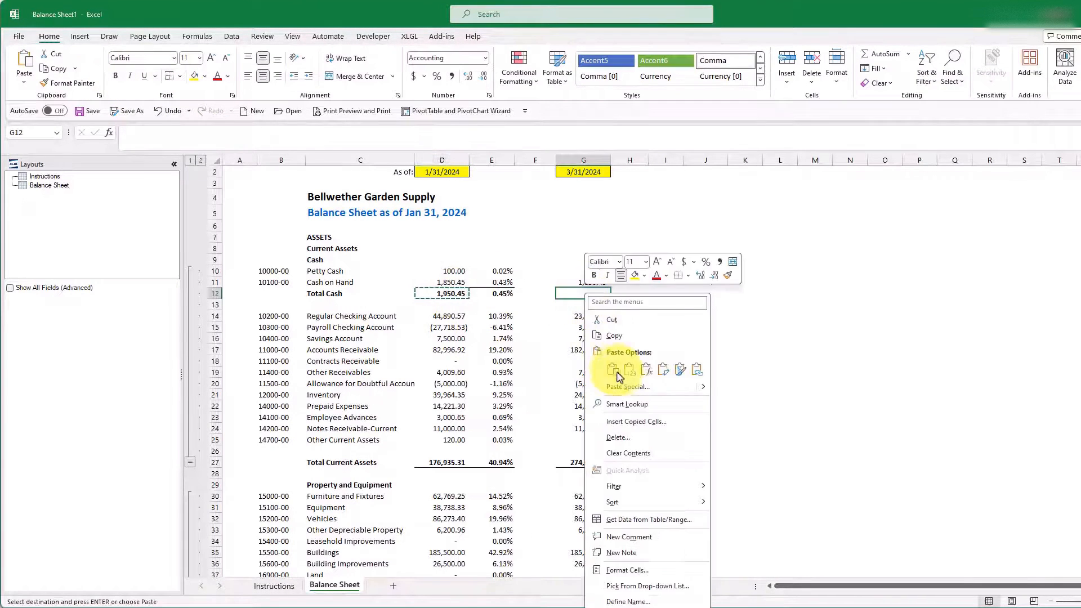
click(619, 376)
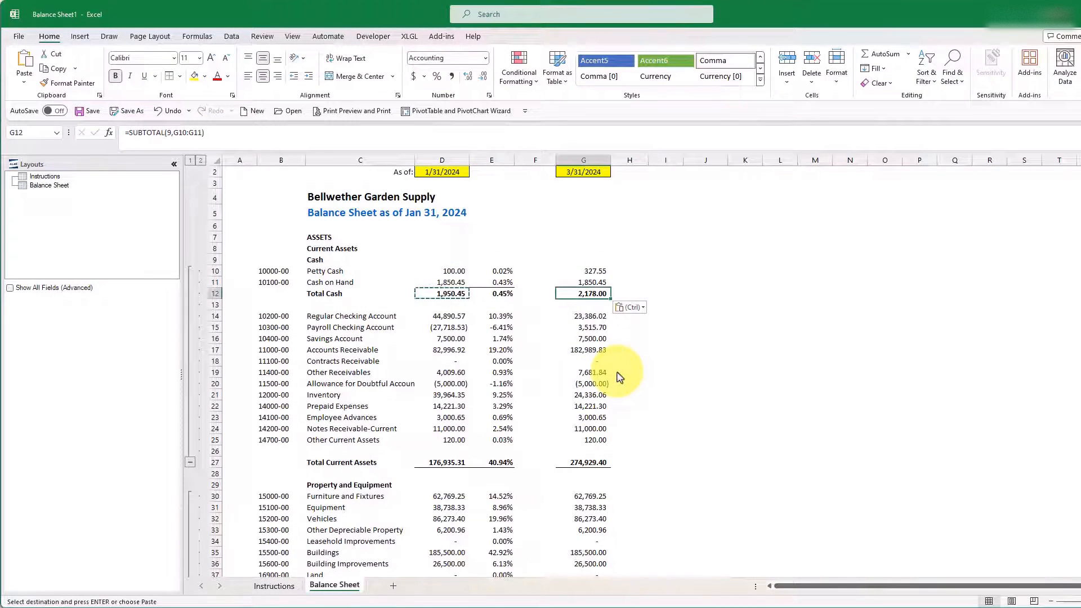
Step: Extend the Petty Cash account entry in B10 to 10000-00, 10100-00 so one row covers both accounts
click(276, 271)
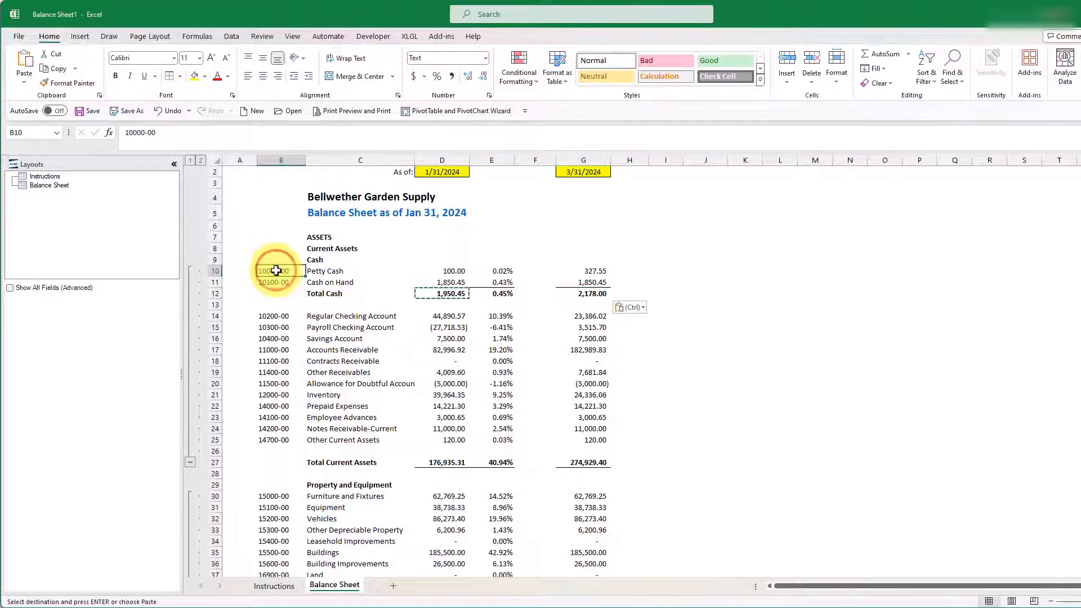
key(Escape)
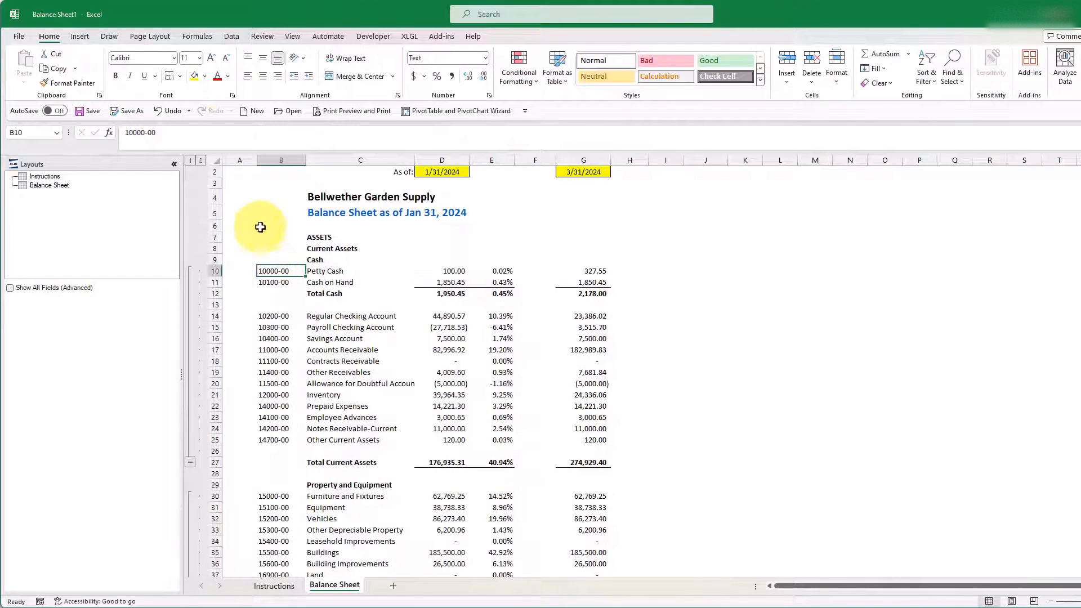
click(208, 134)
text(,)
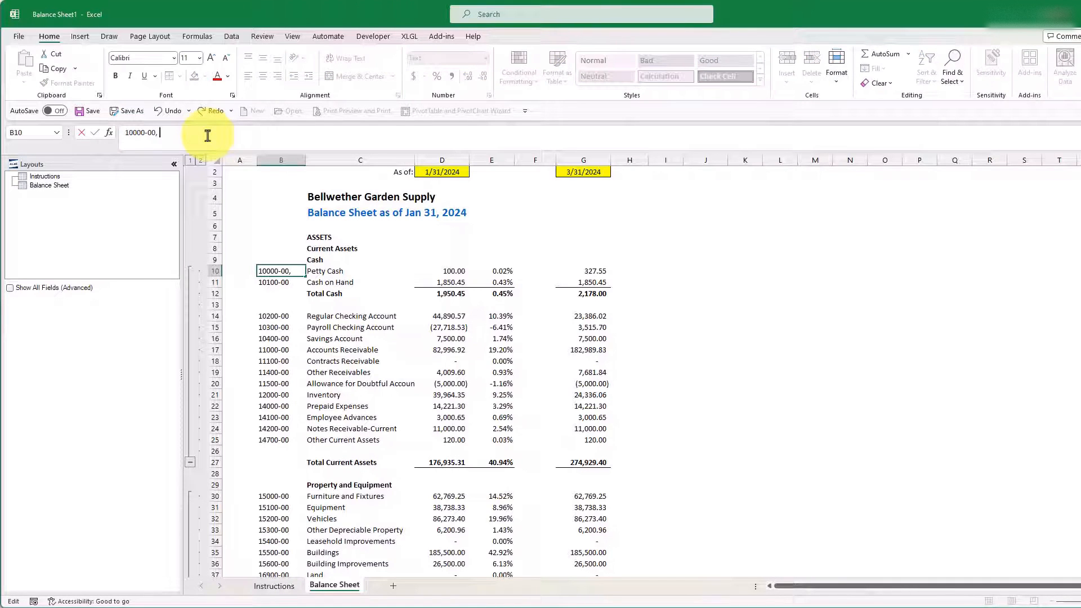
text( 10100-)
text(00)
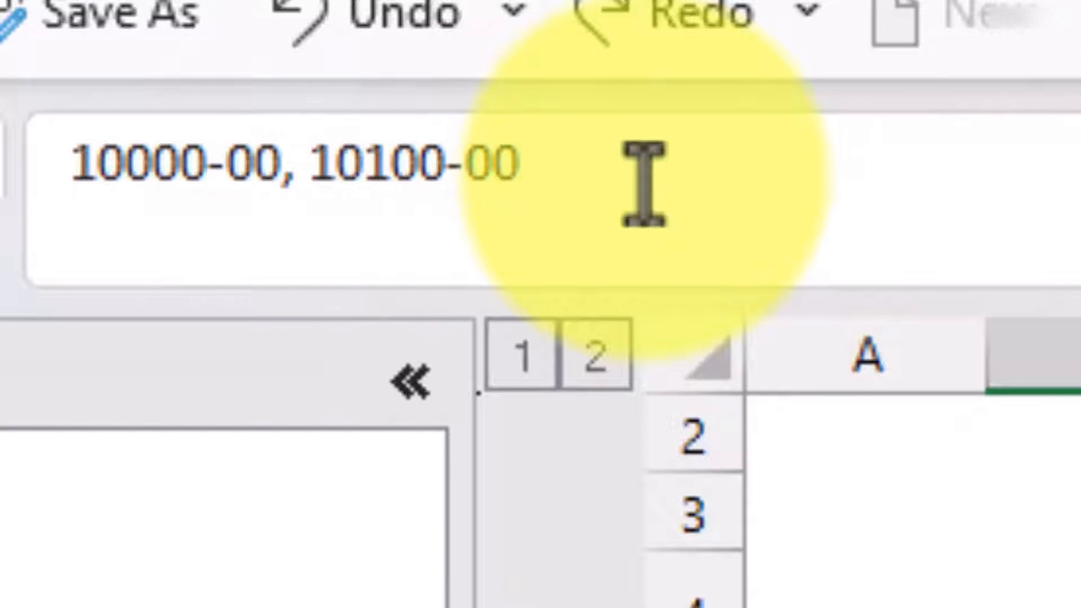
key(ctrl+Return)
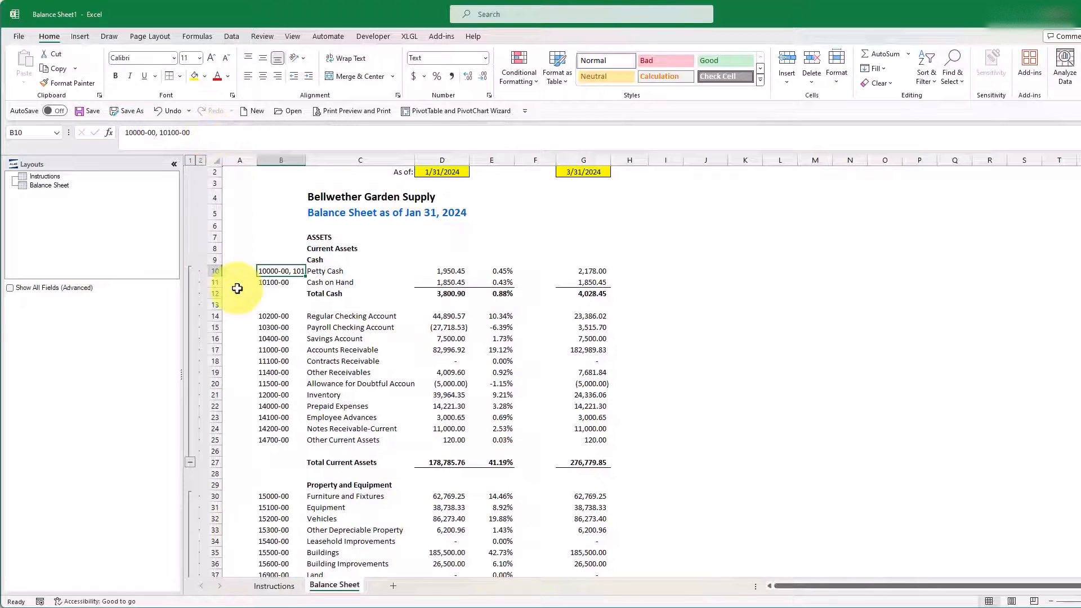
Step: Delete the separate Cash on Hand row, row 11
click(214, 281)
right_click(214, 281)
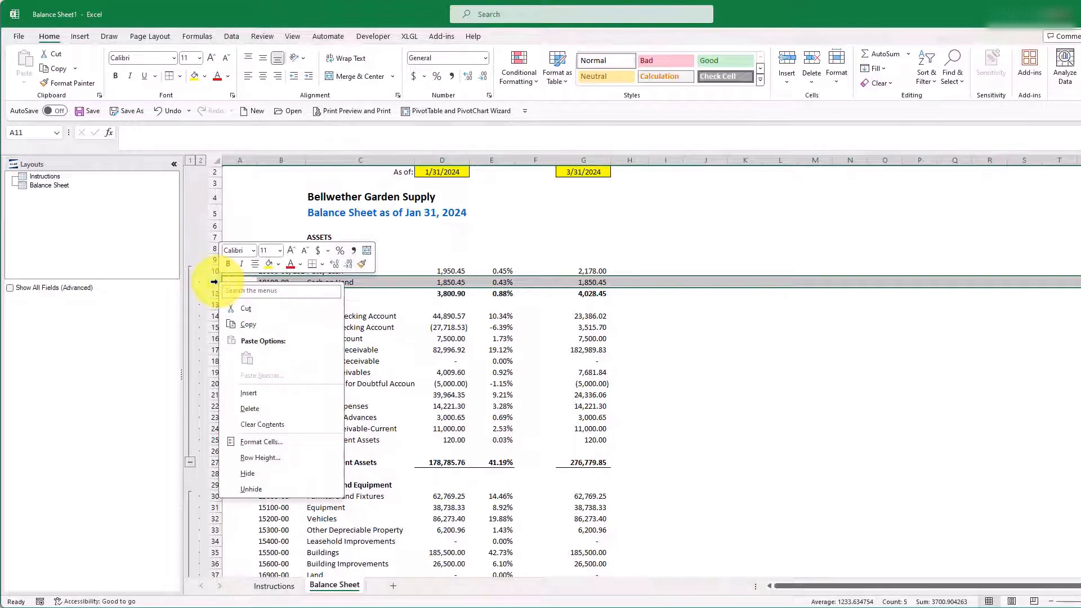
click(246, 410)
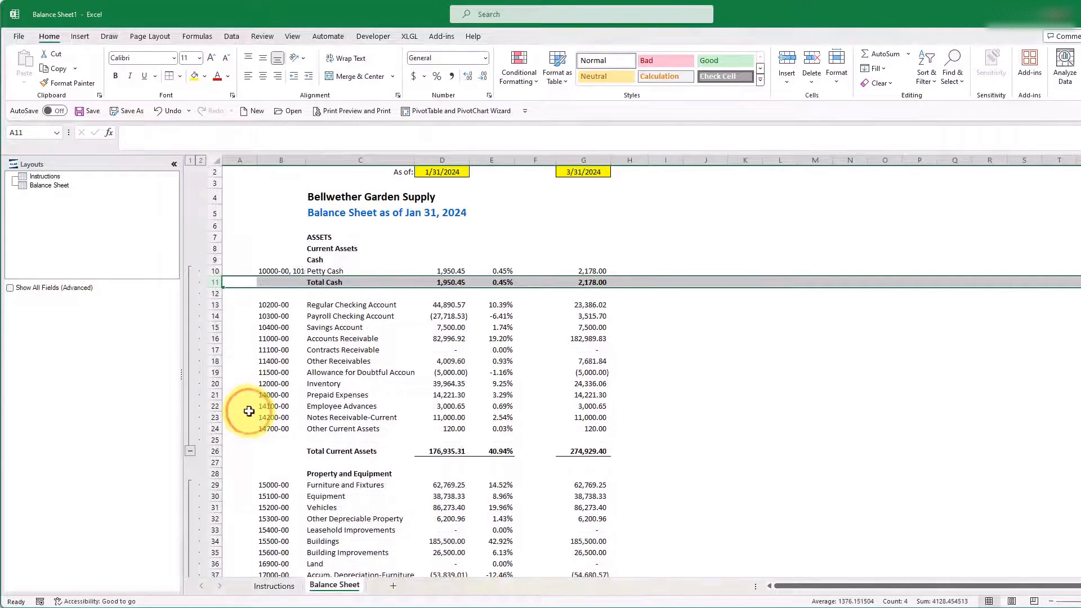
Step: Delete the Total Cash row with the blank row below it, and the Cash heading row
drag(214, 282, 213, 294)
right_click(213, 294)
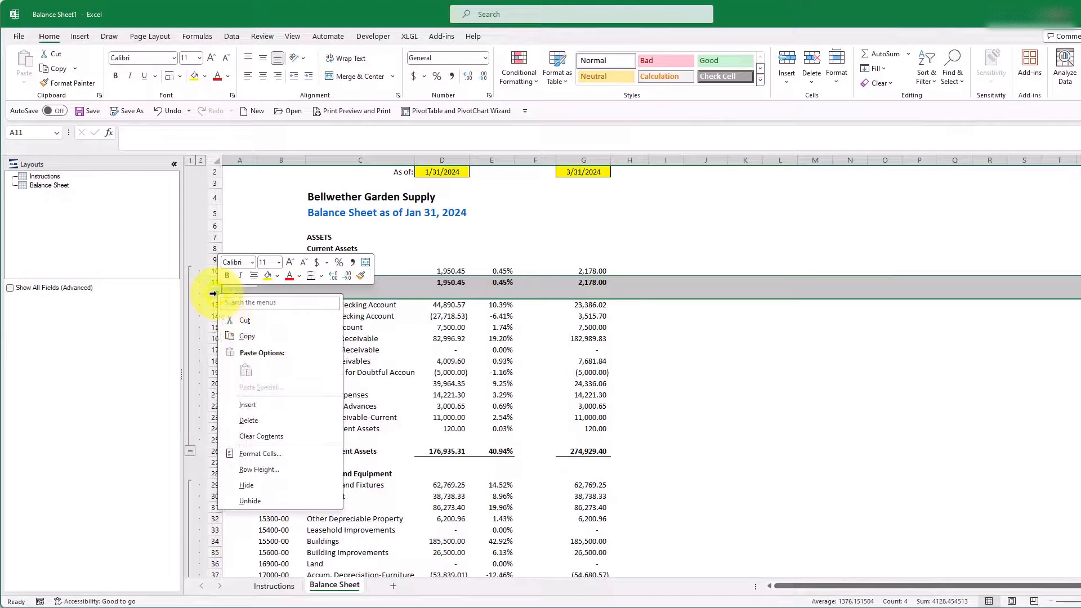
click(248, 415)
click(212, 260)
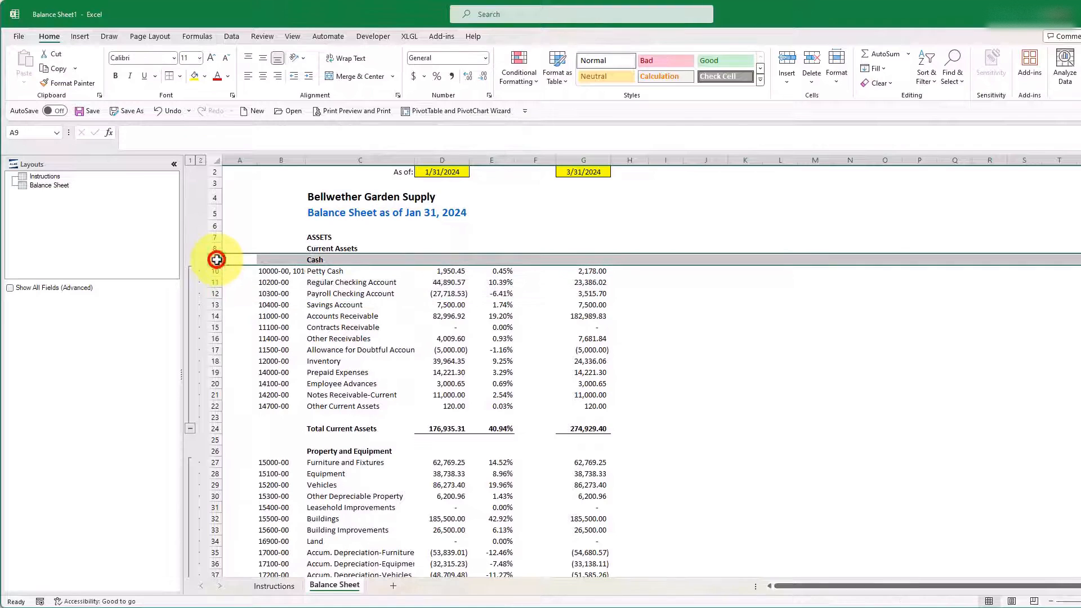
right_click(213, 260)
click(248, 387)
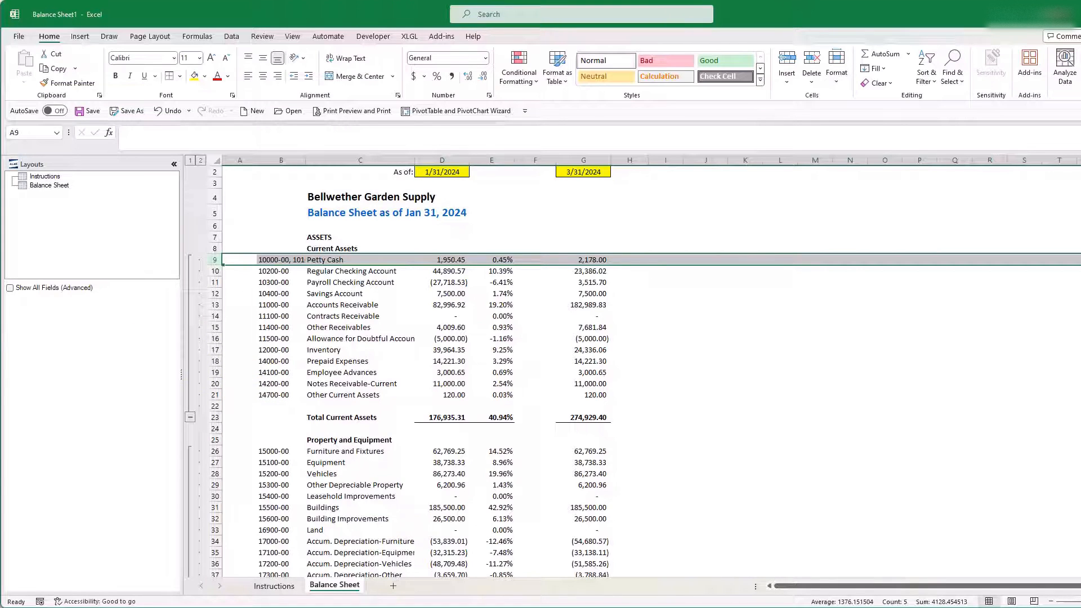
Step: Inspect the XUSFinancial function arguments of the Petty Cash balance in D9 and cancel without changing them
click(455, 259)
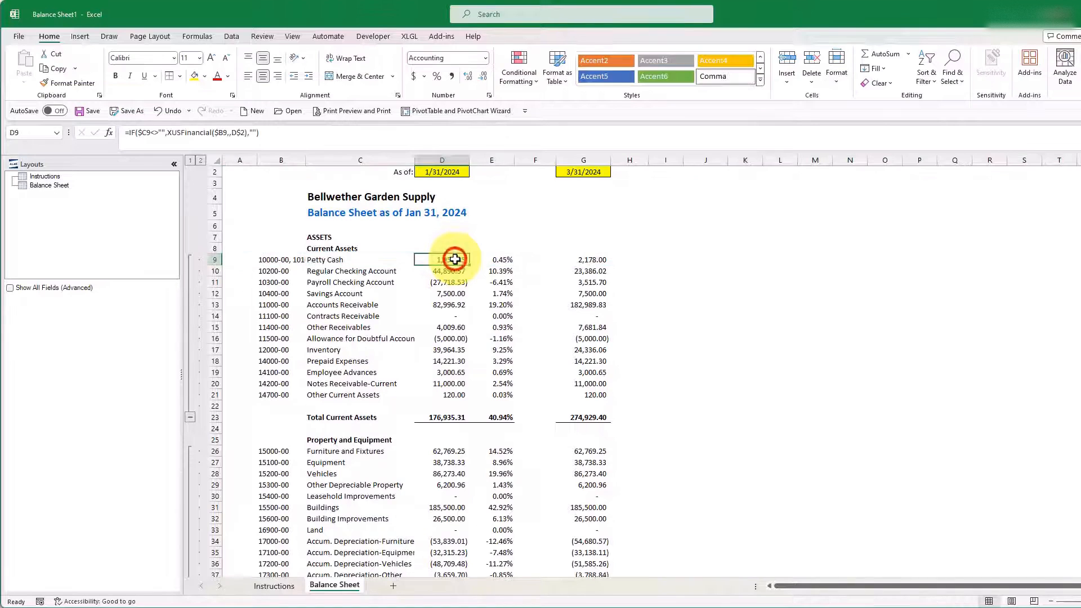
click(239, 132)
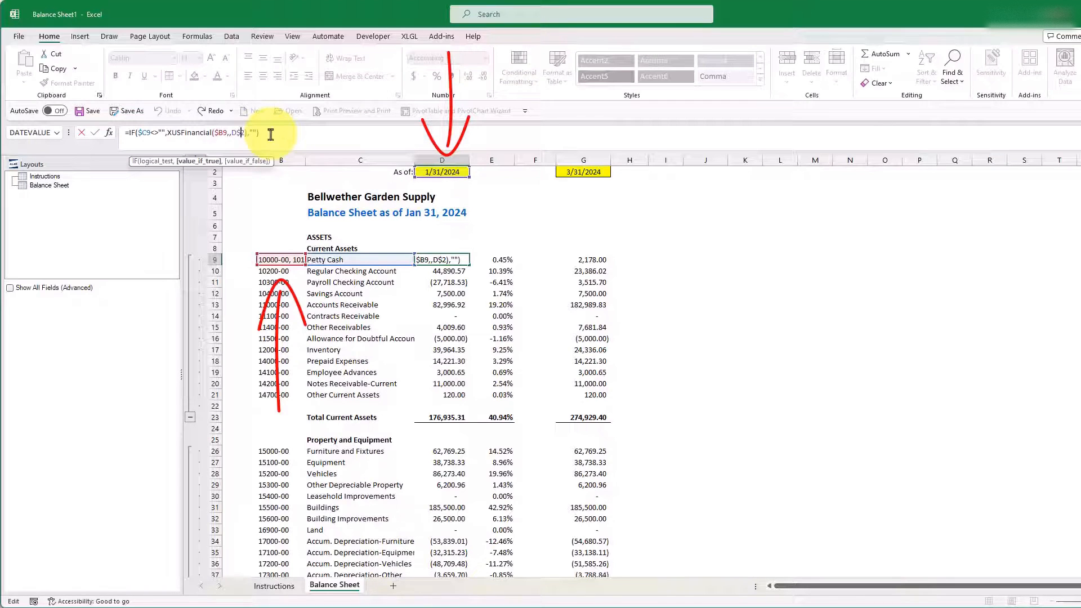
click(109, 135)
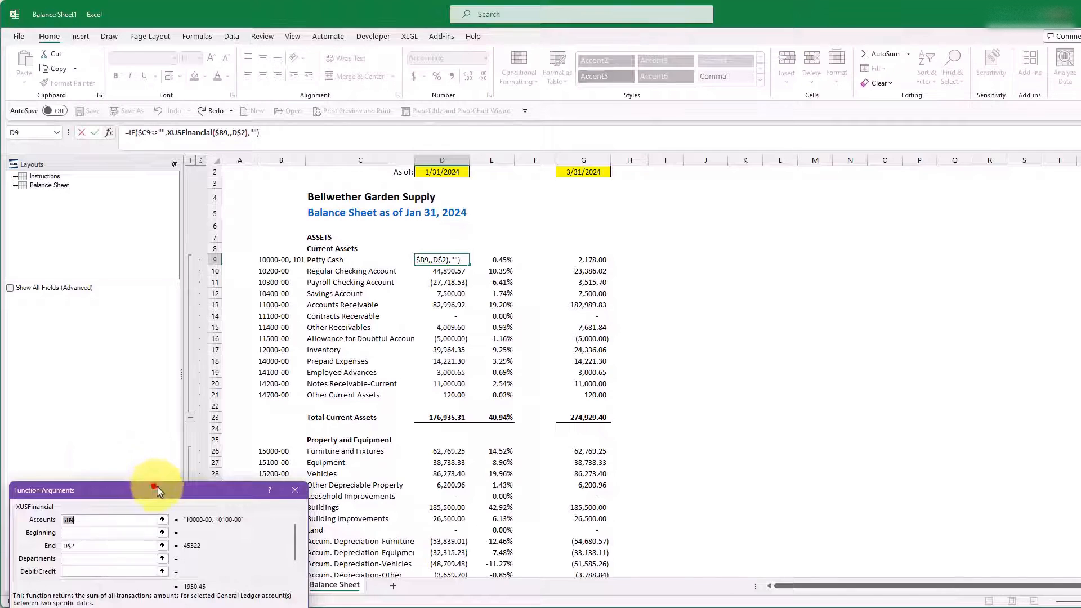
drag(155, 489, 397, 275)
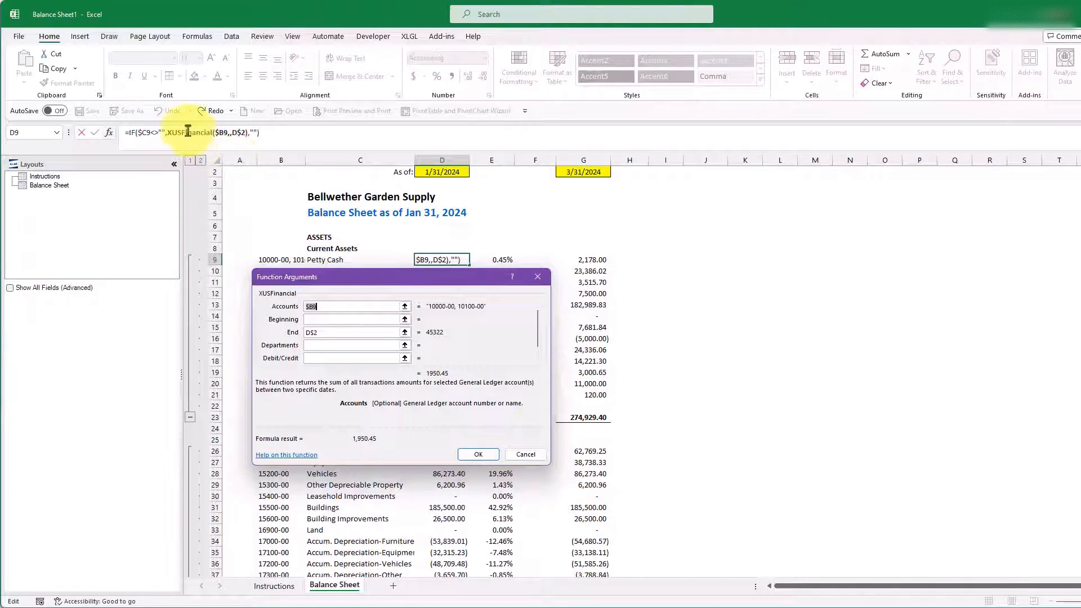
click(186, 133)
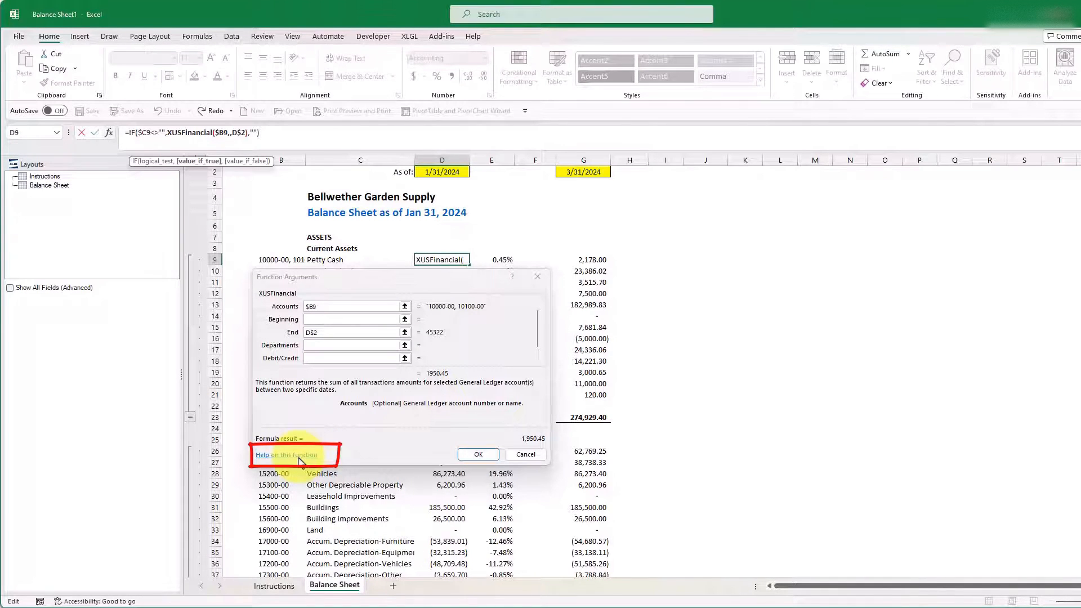
click(529, 455)
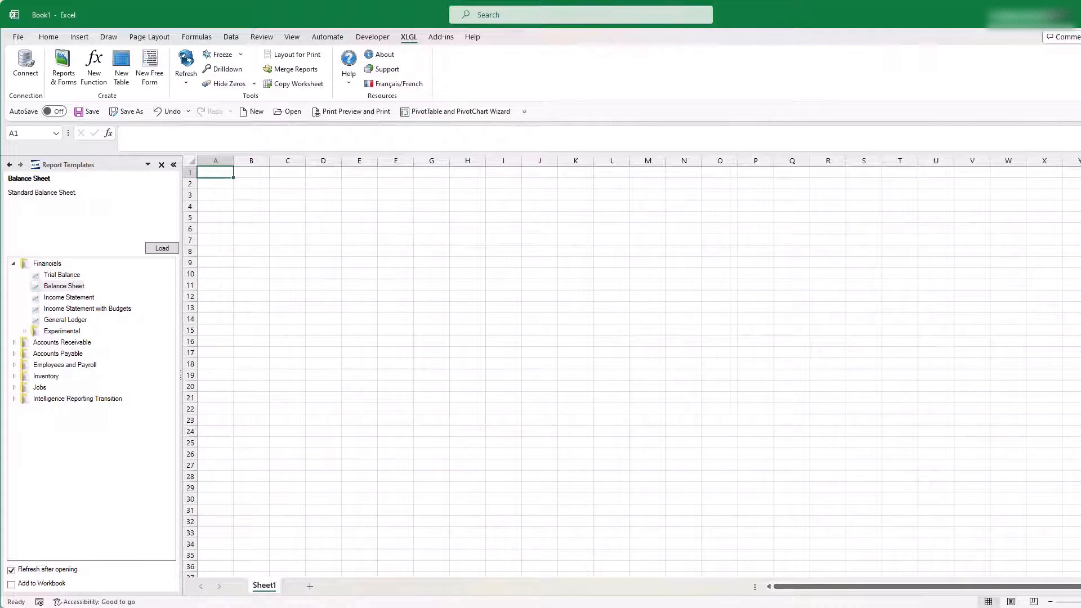
Step: Load the Income Statement with Budgets report template from the Financials group
click(70, 310)
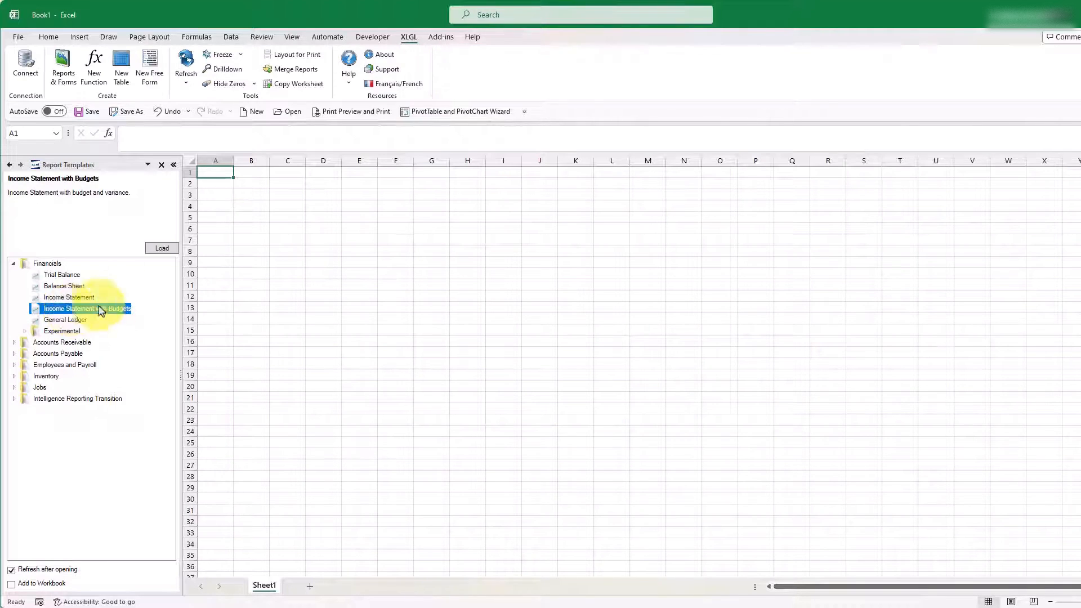
click(163, 248)
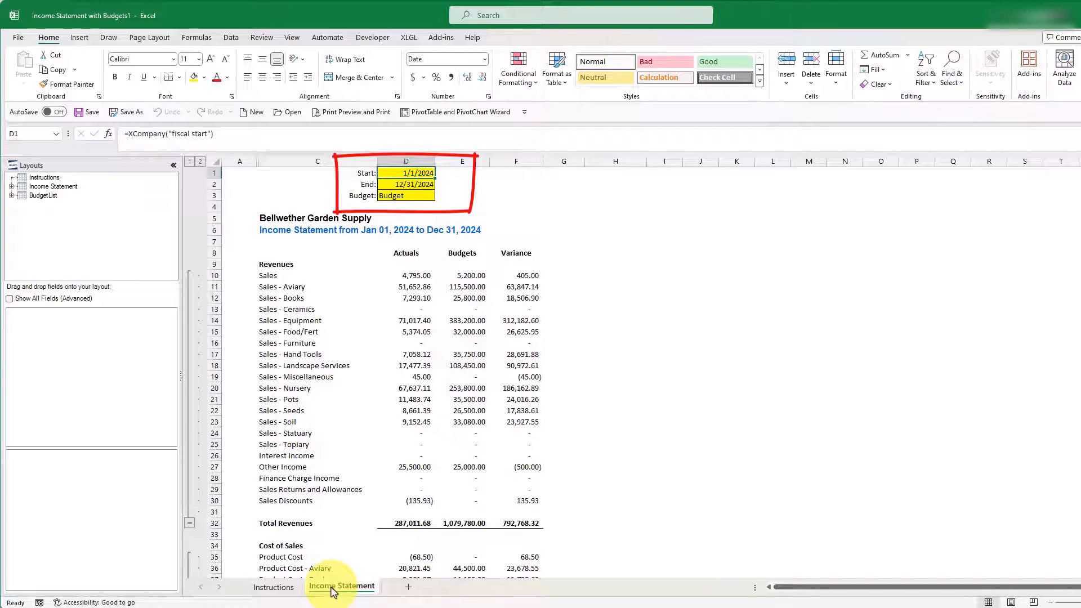
Step: Insert a row above the Actuals, Budgets and Variance headings and add a YTD heading merged and centered across D8:F8
right_click(213, 243)
click(249, 357)
click(408, 252)
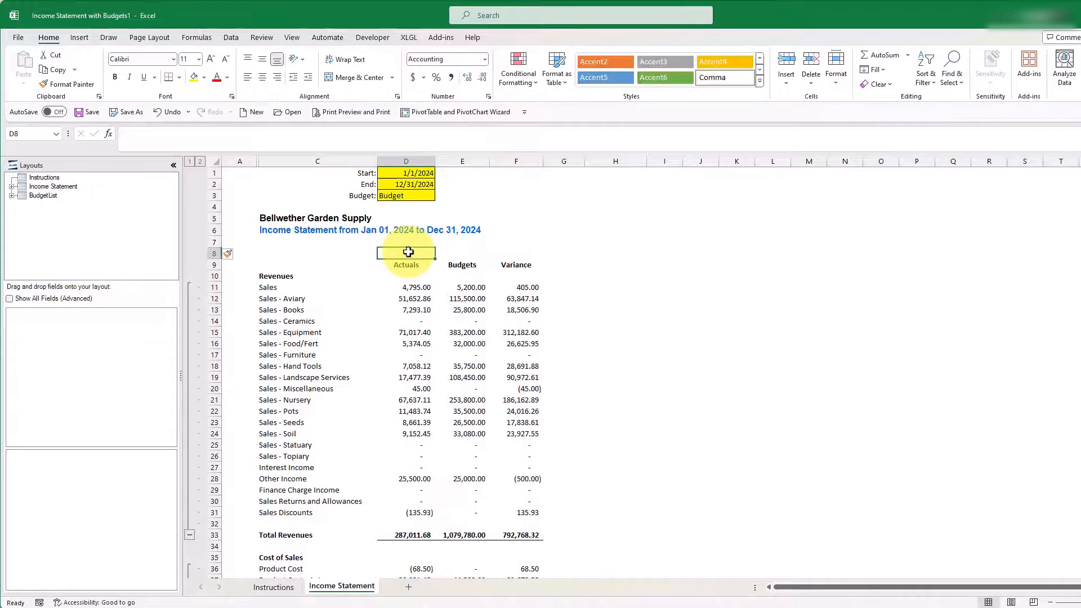
text(YTD)
drag(420, 256, 516, 254)
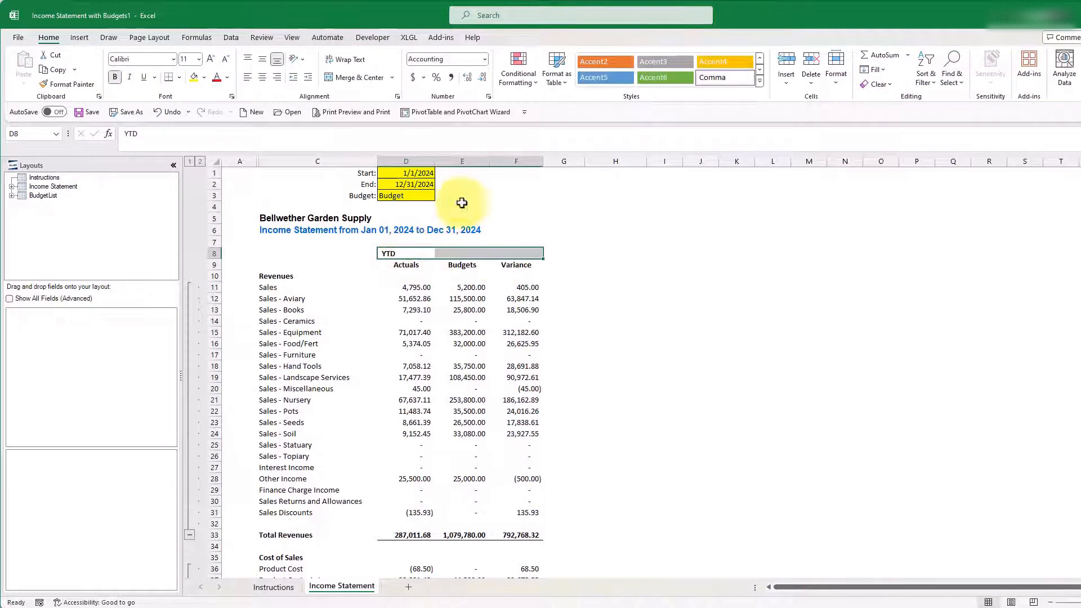
click(348, 79)
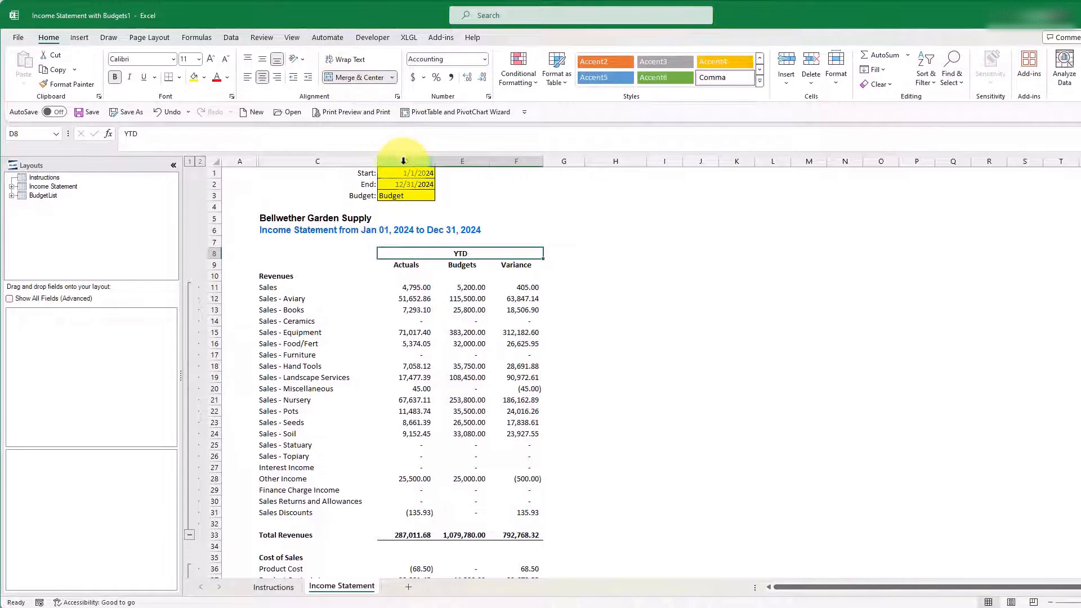
Step: Copy the YTD columns D:F to columns H:J
drag(406, 162, 518, 161)
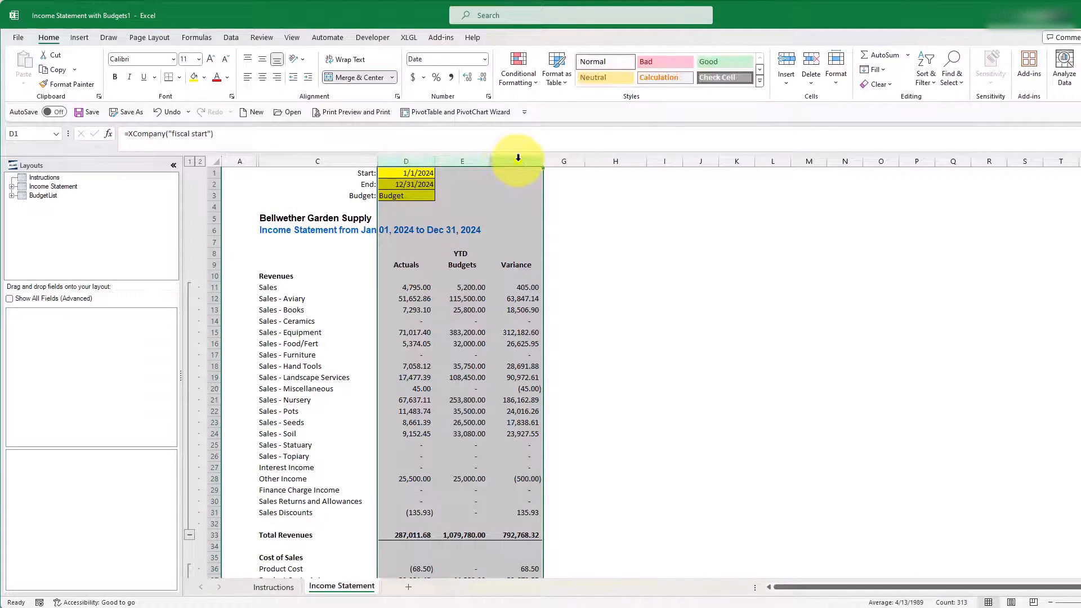
right_click(518, 161)
click(547, 206)
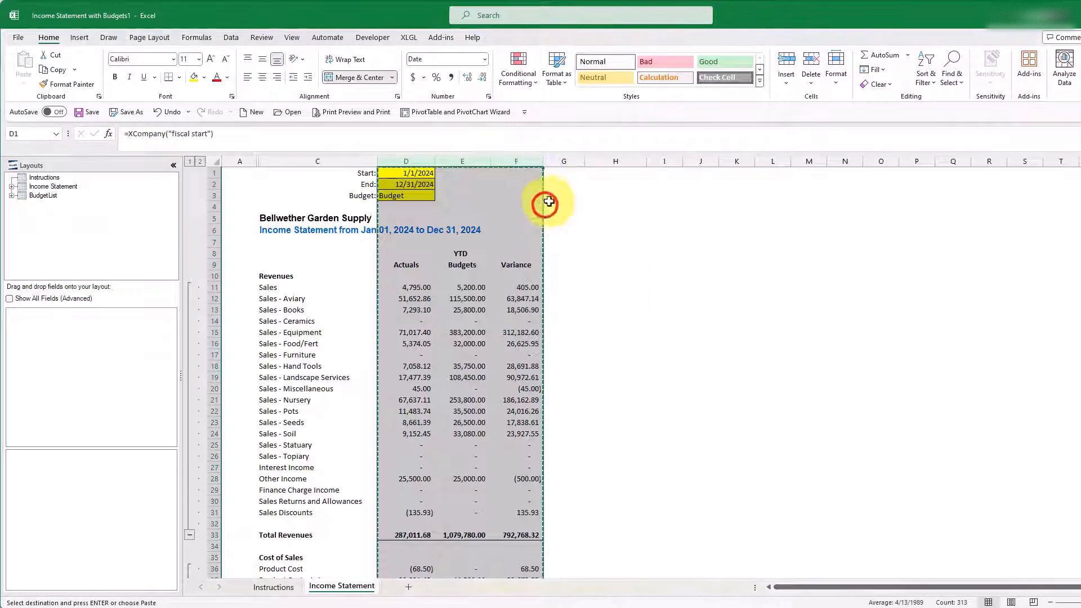
click(600, 162)
right_click(601, 161)
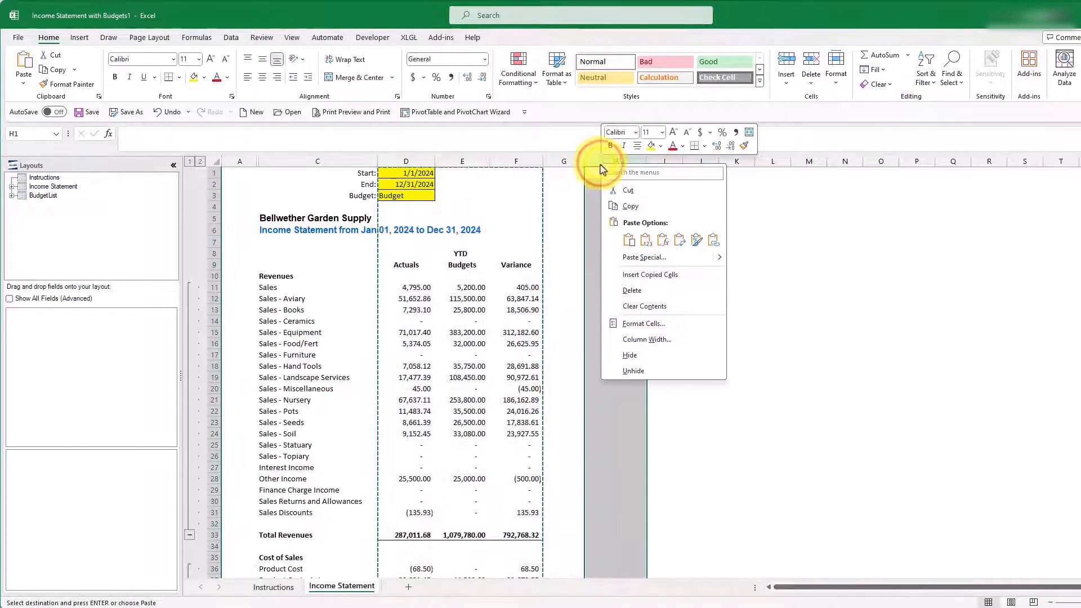
click(648, 275)
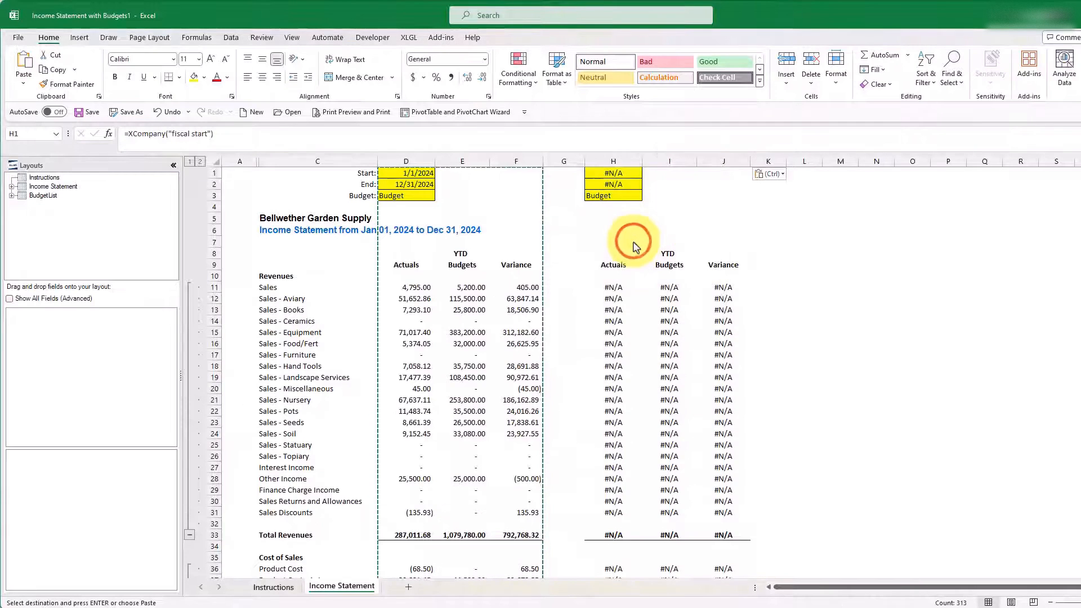
Step: Change the merged heading over the copied columns, H8, to Current Month
click(634, 254)
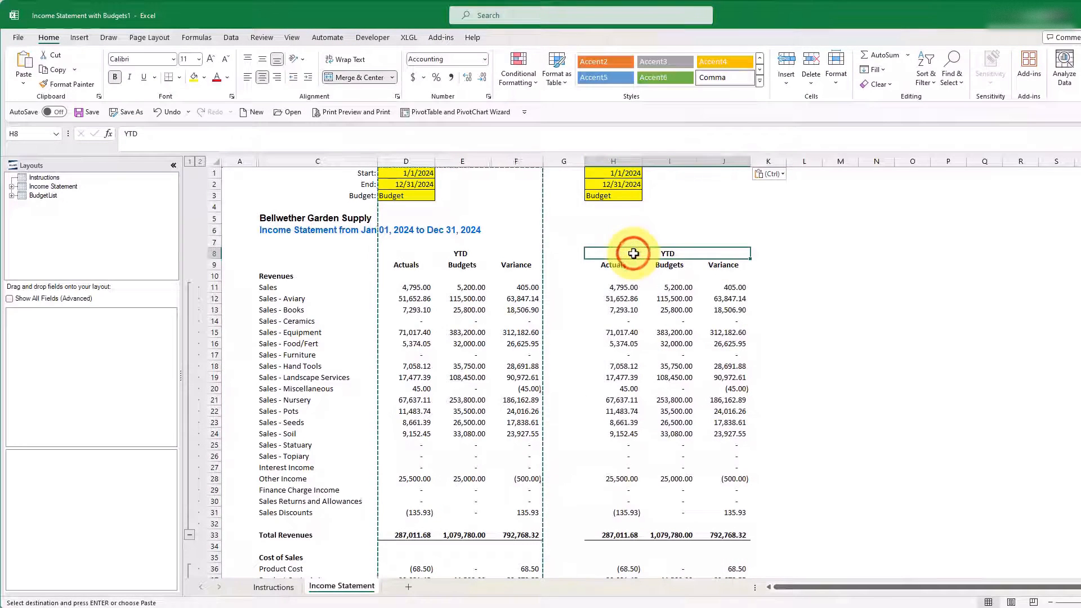
text(Current Month)
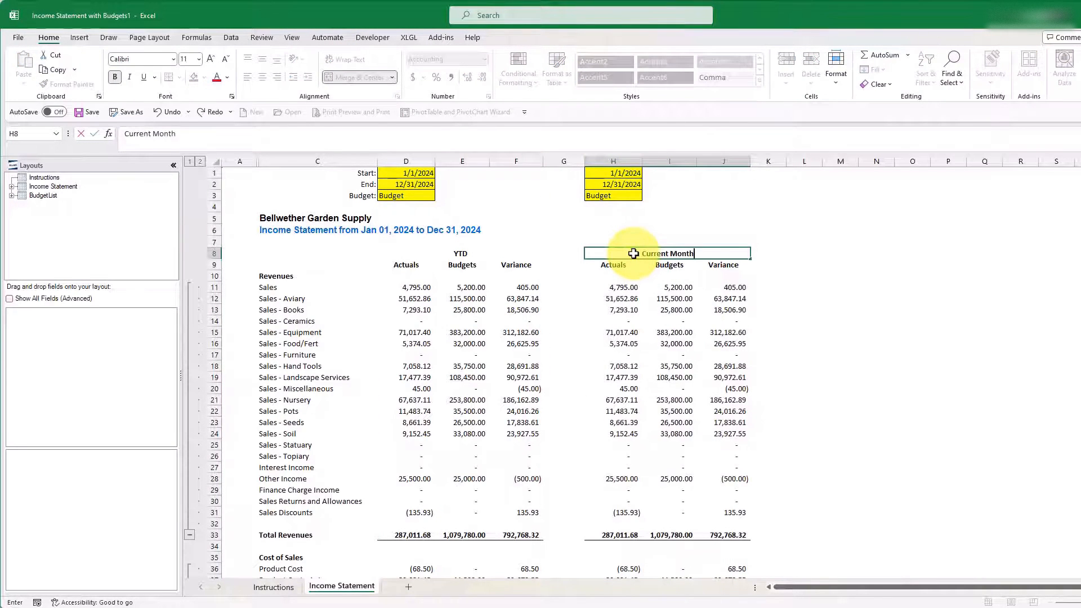
key(Return)
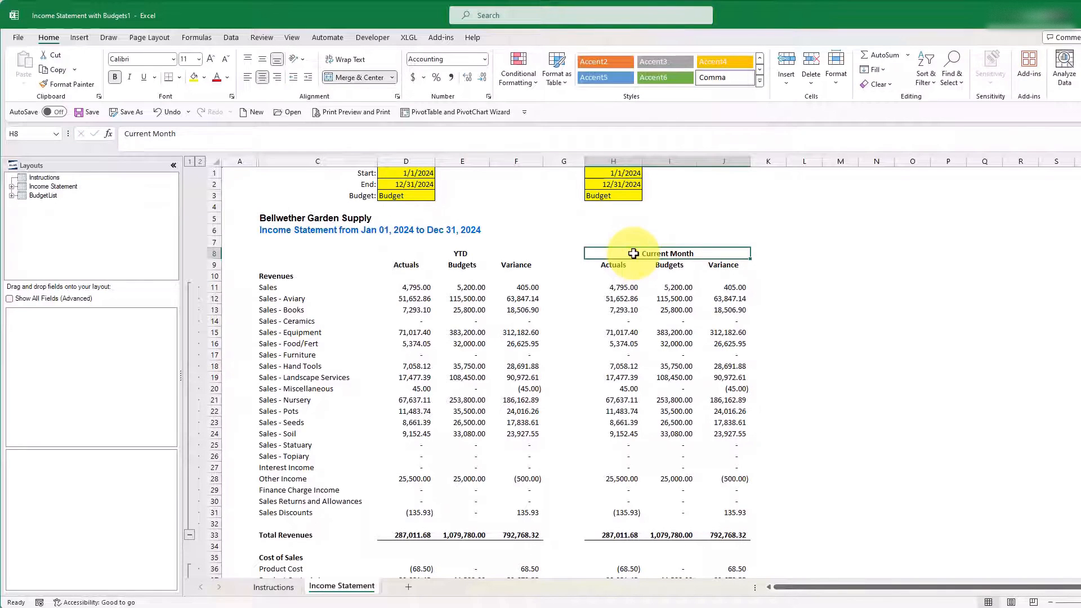
Step: Remove the fill from the YTD start date in D1 and set the end date in D2 to 3/31/2024
click(414, 175)
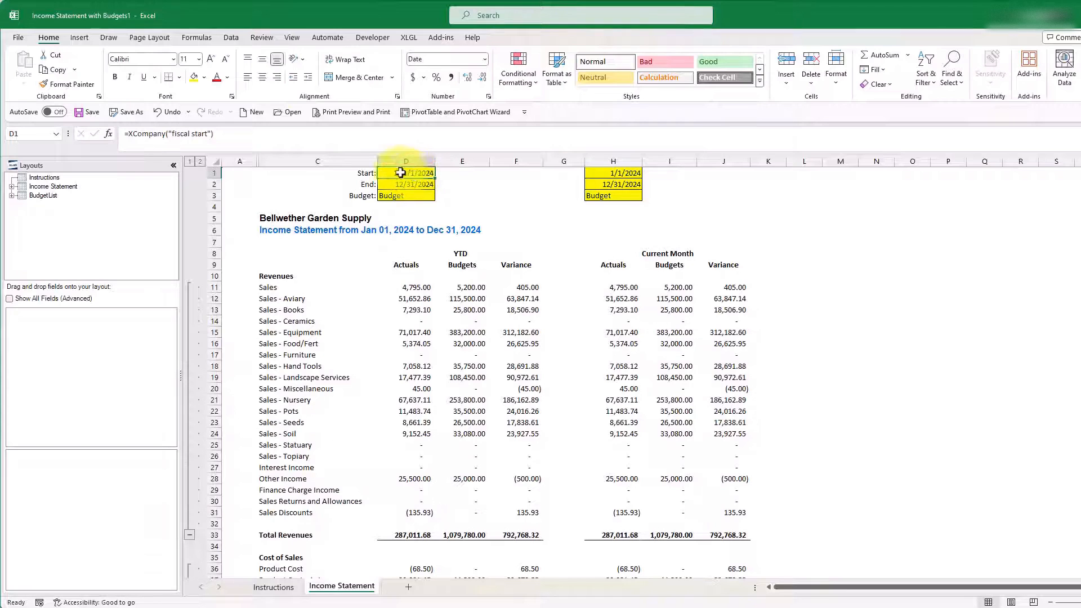
click(204, 77)
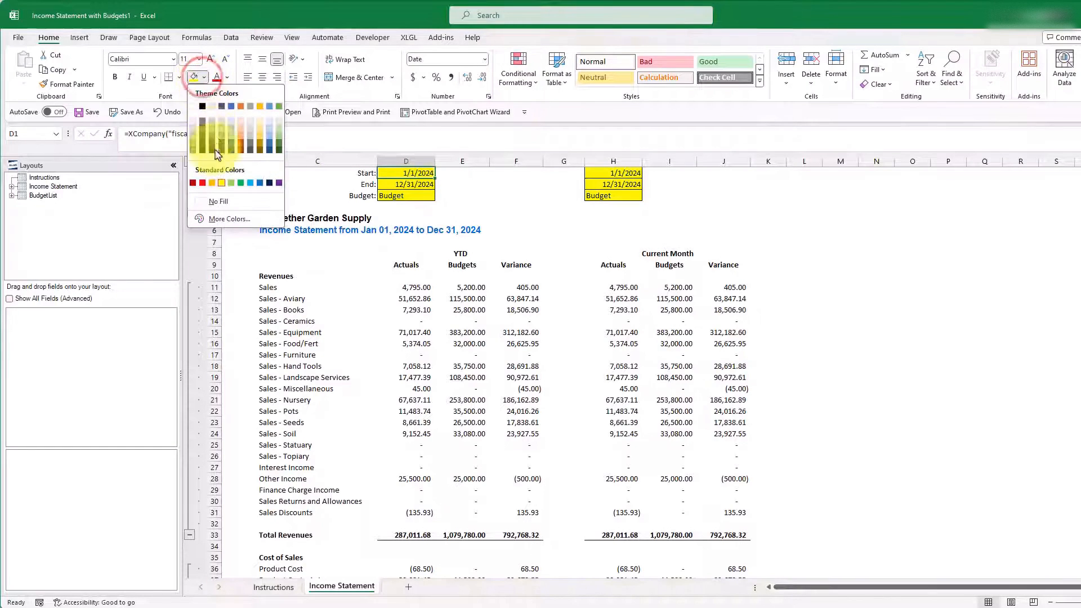
click(213, 203)
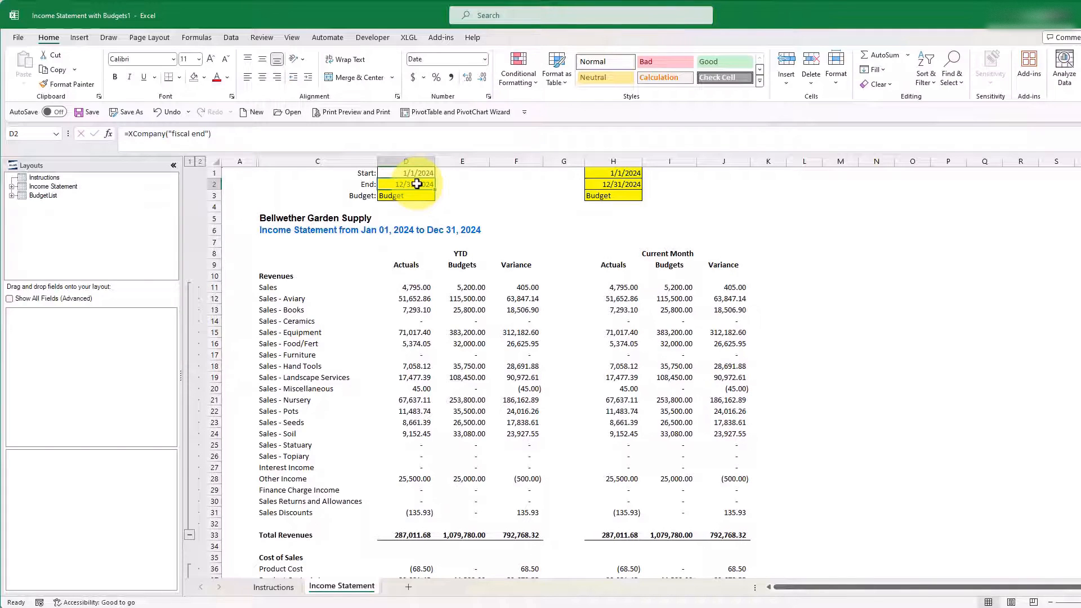
text(2024-3-31)
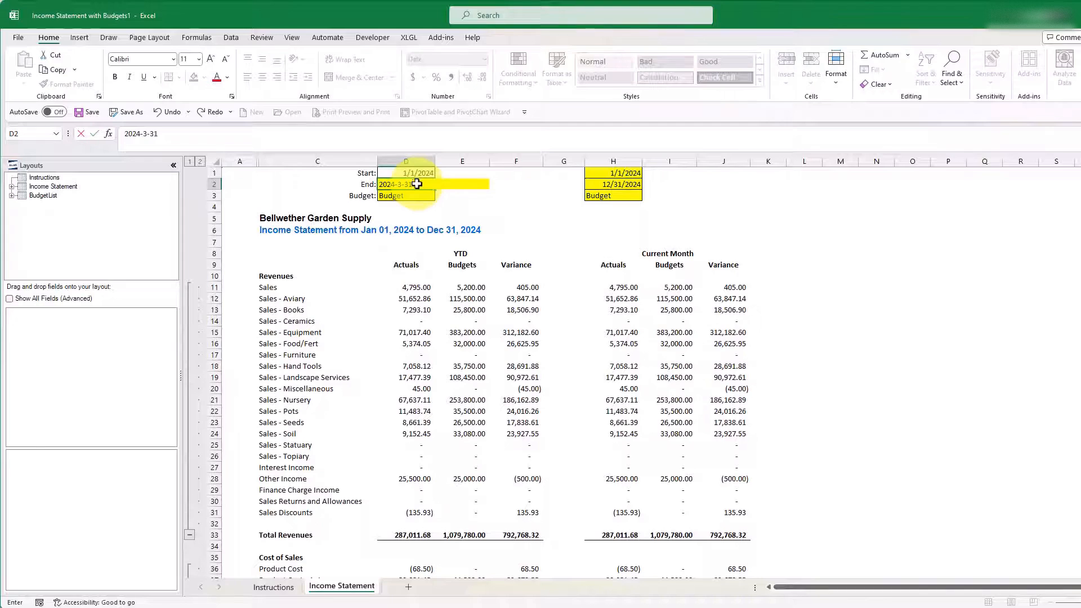
key(ctrl+Return)
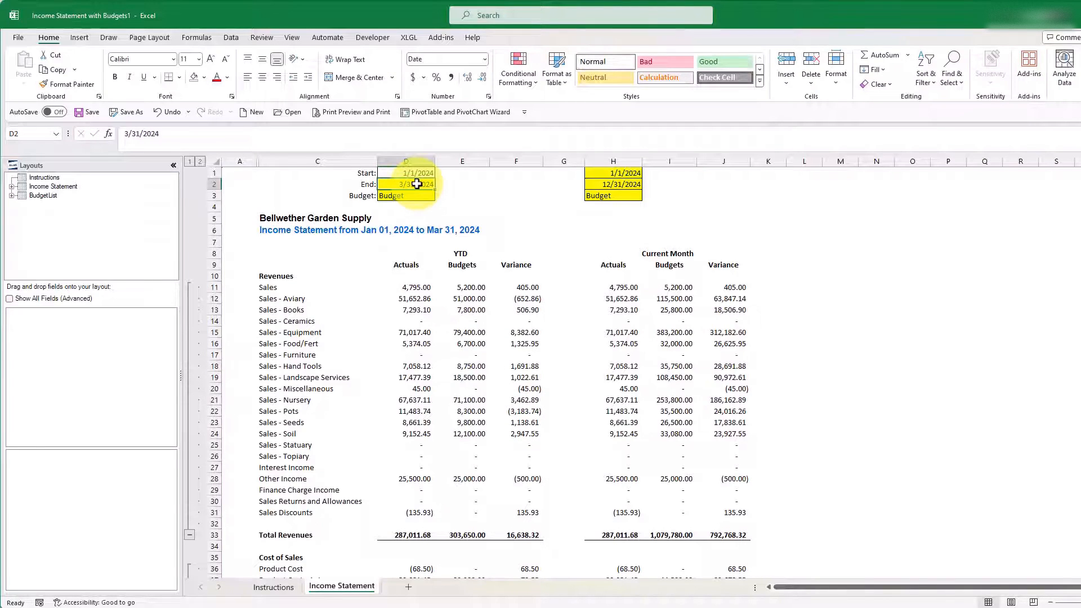
Step: Link the Current Month end date in H2 to D2 and remove the cell's fill
click(622, 184)
text(=)
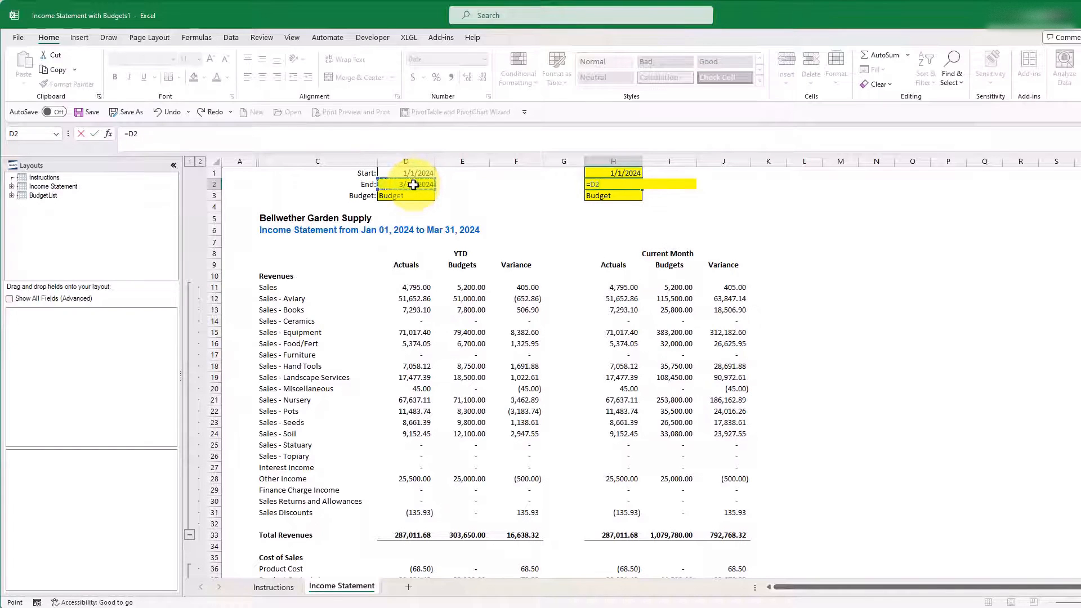
key(ctrl+Return)
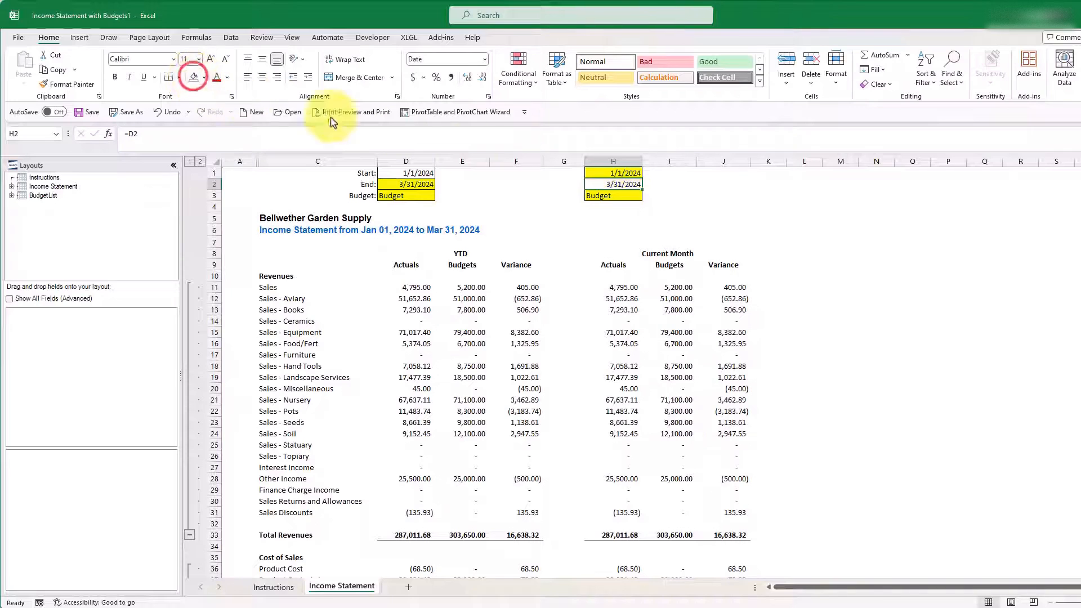
Step: Calculate the Current Month start date in H1 with =EOMONTH(H2,-1)+1 and remove the cell's fill
click(609, 173)
text(=EOMONTH()
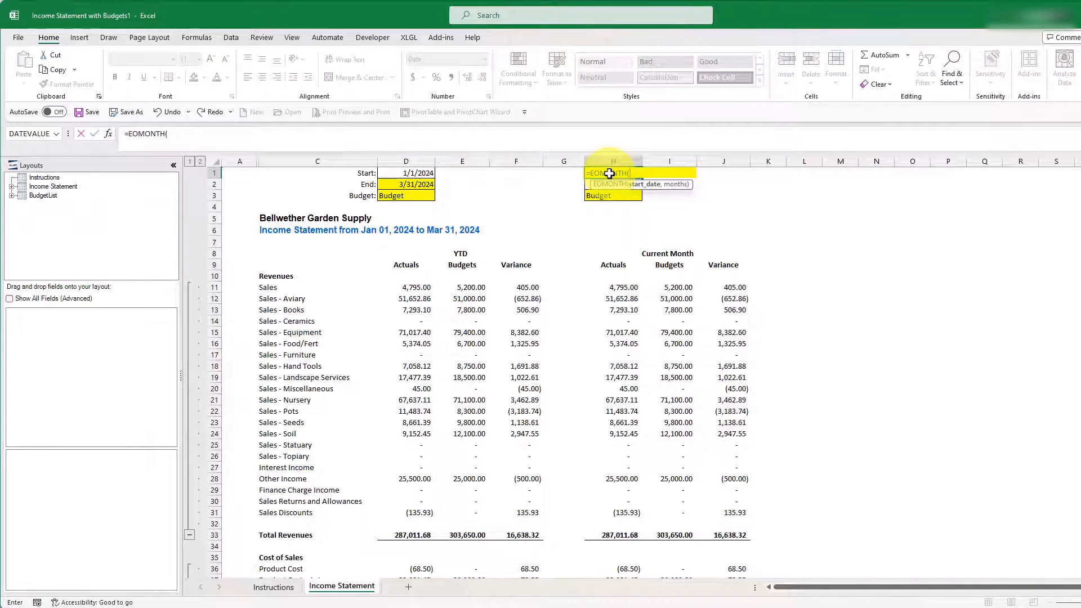
text(H2,-1)
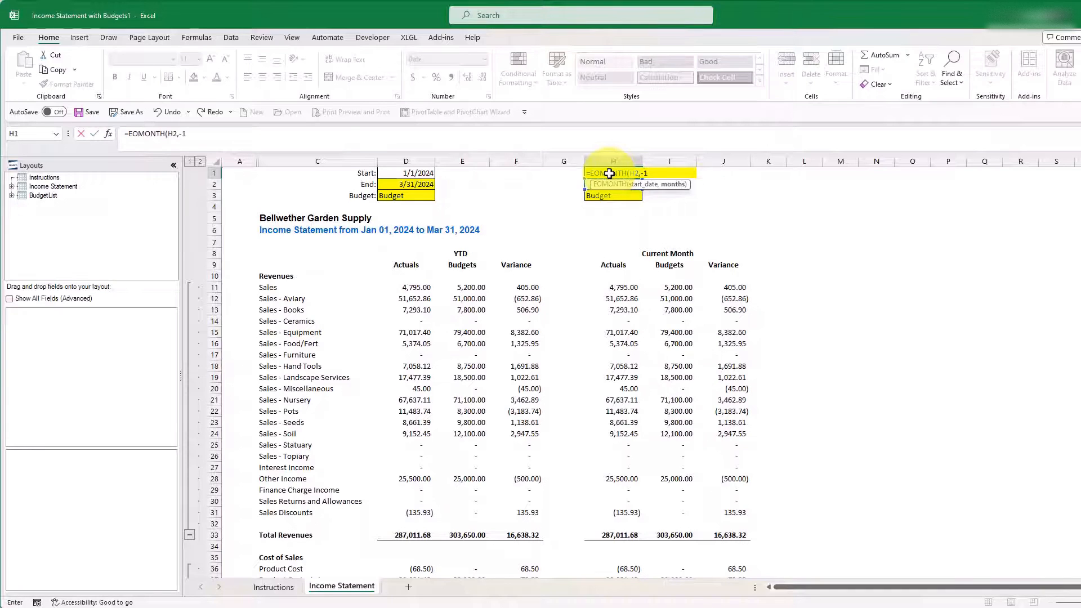
text()+1)
key(ctrl+Return)
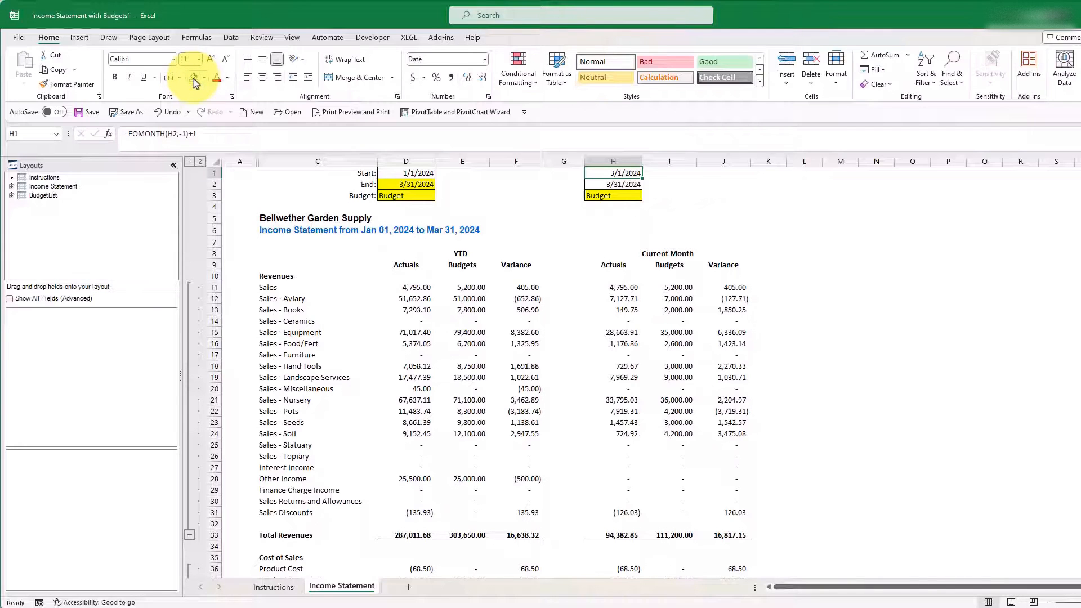
Step: Link the Current Month budget name in H3 to D3 and clear the cell's fill
click(610, 195)
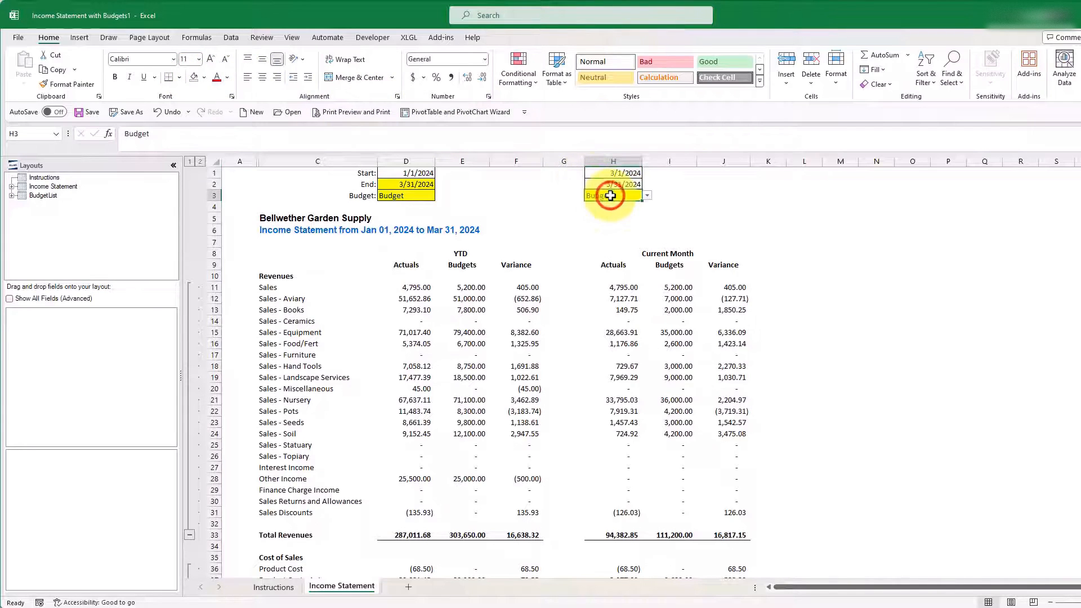
text(=)
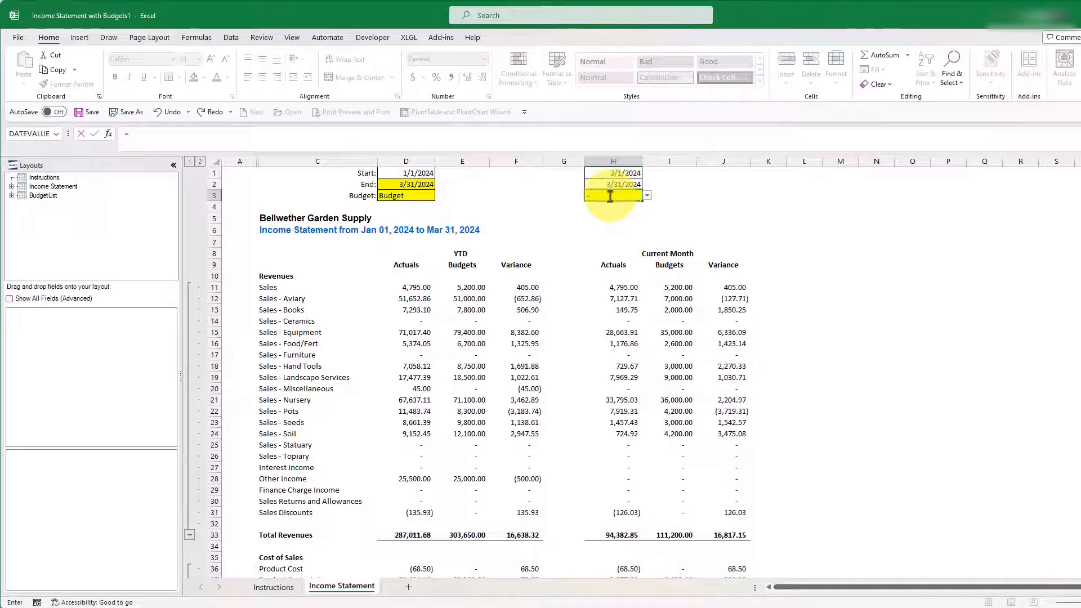
click(421, 194)
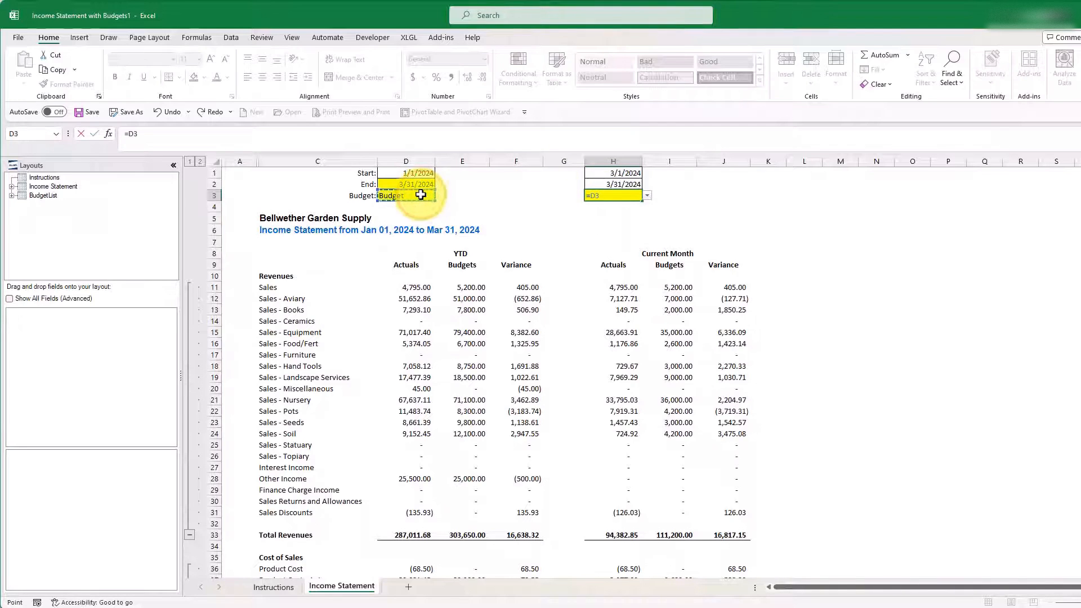
key(ctrl+Return)
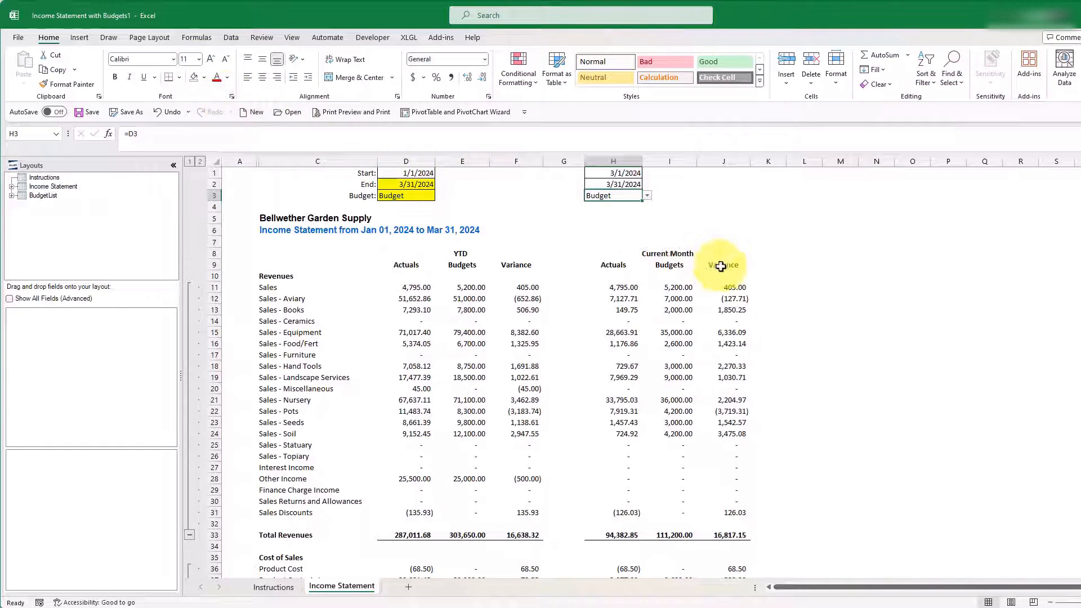
Step: Replace the Current Month heading in H8 with the formula =TEXT(H2,"MMMM yyyy")
click(635, 254)
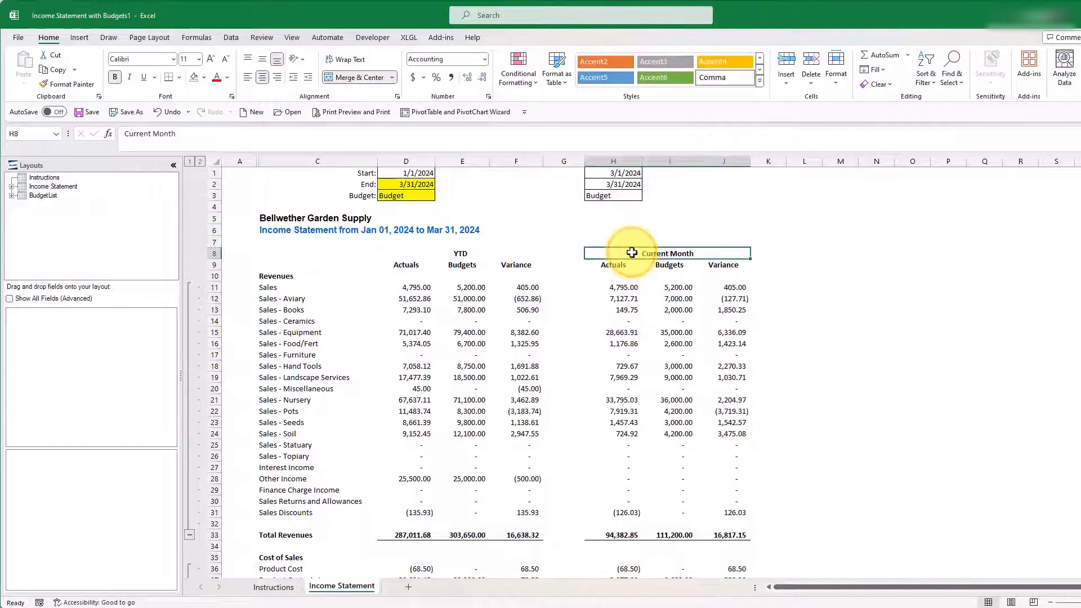
text(=Text()
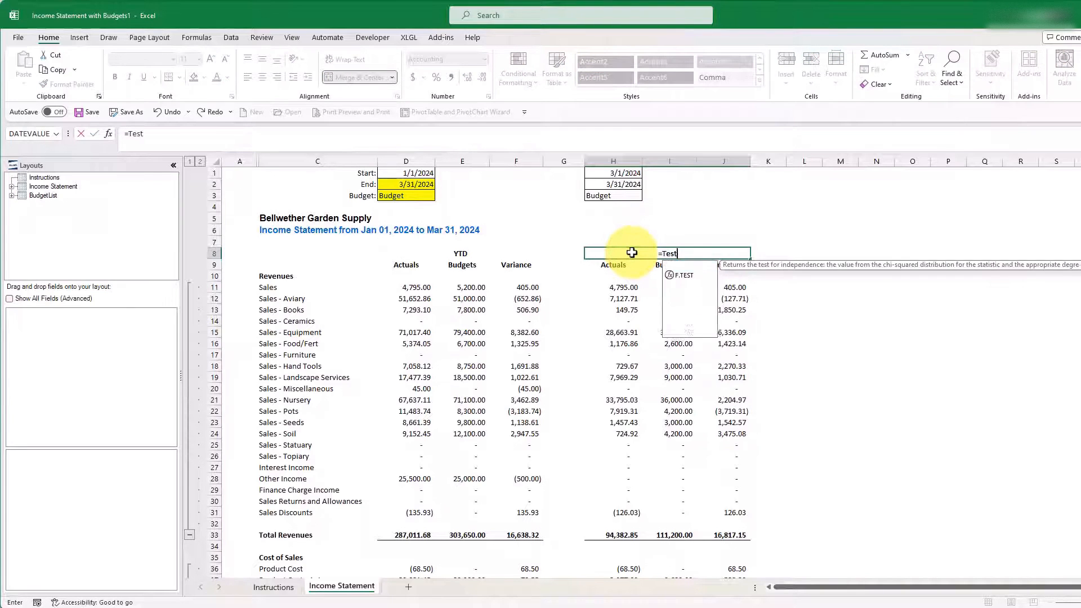
click(606, 184)
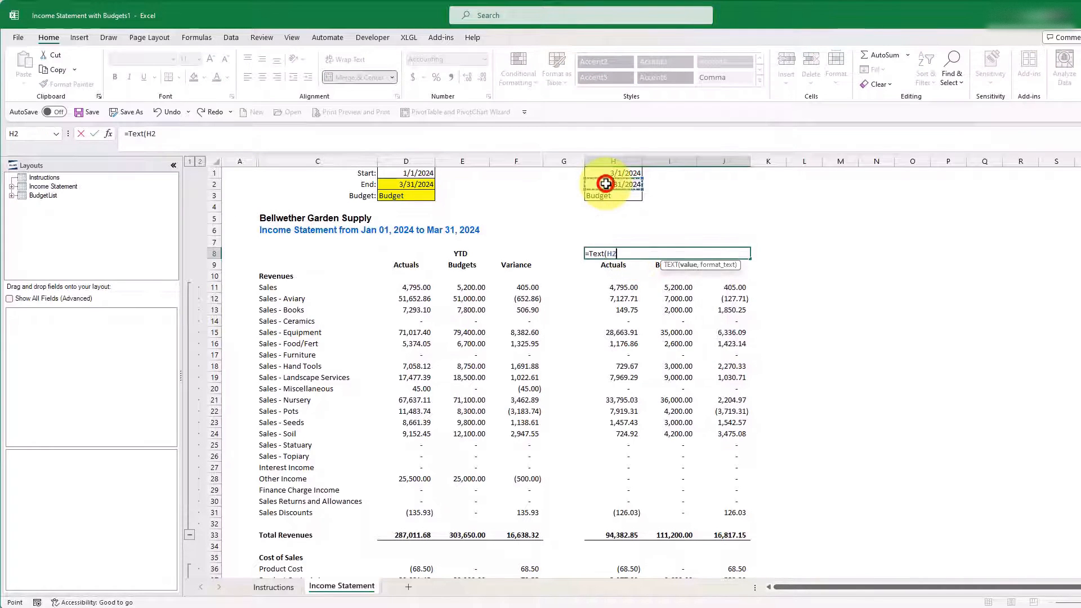
text(,"M)
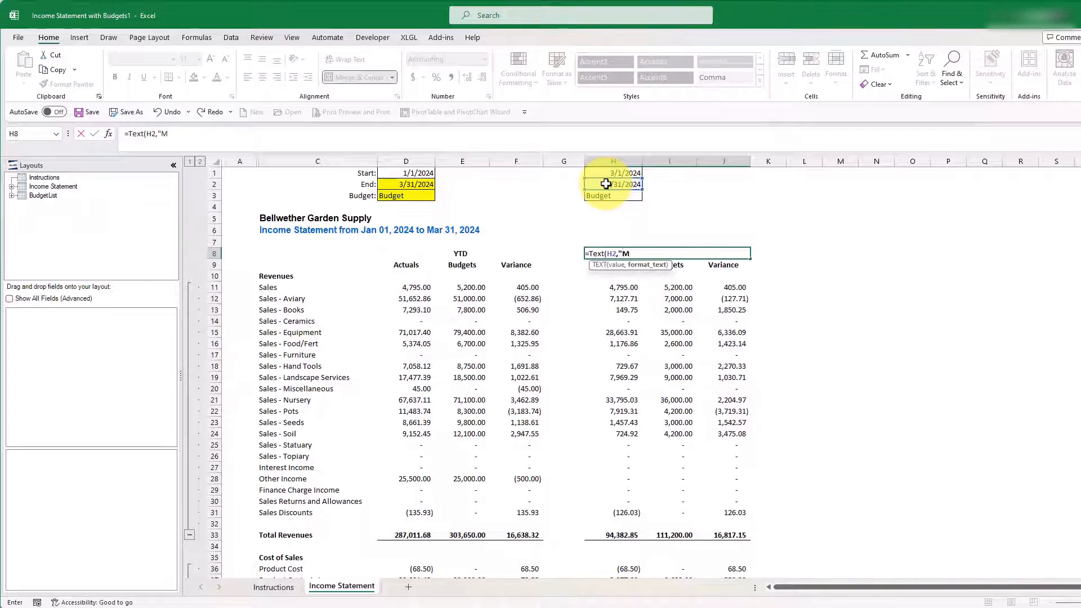
text(MMM yyyy"))
key(ctrl+Return)
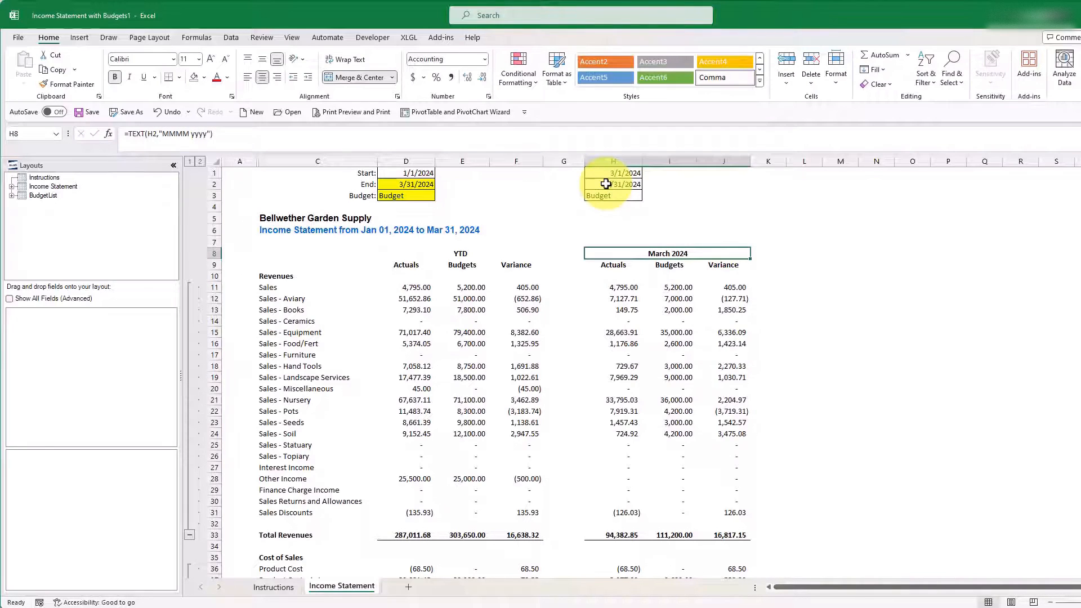
Step: Reveal the account ID column B and freeze the account IDs and descriptions in B11:C117 with the XLGL Freeze tool
click(406, 184)
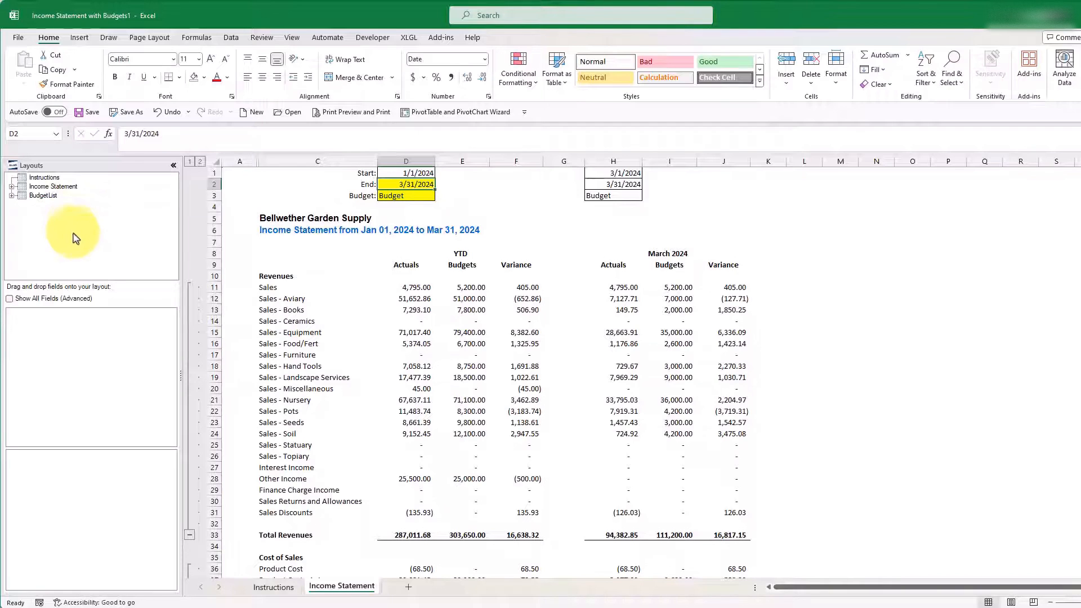
drag(259, 162, 302, 162)
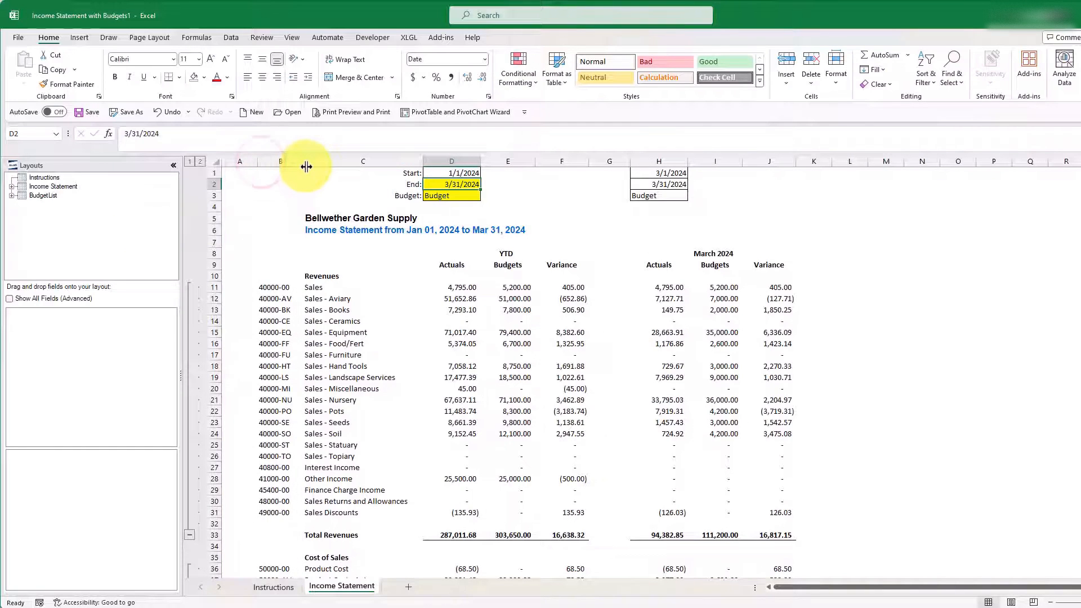
drag(272, 287, 345, 498)
click(409, 37)
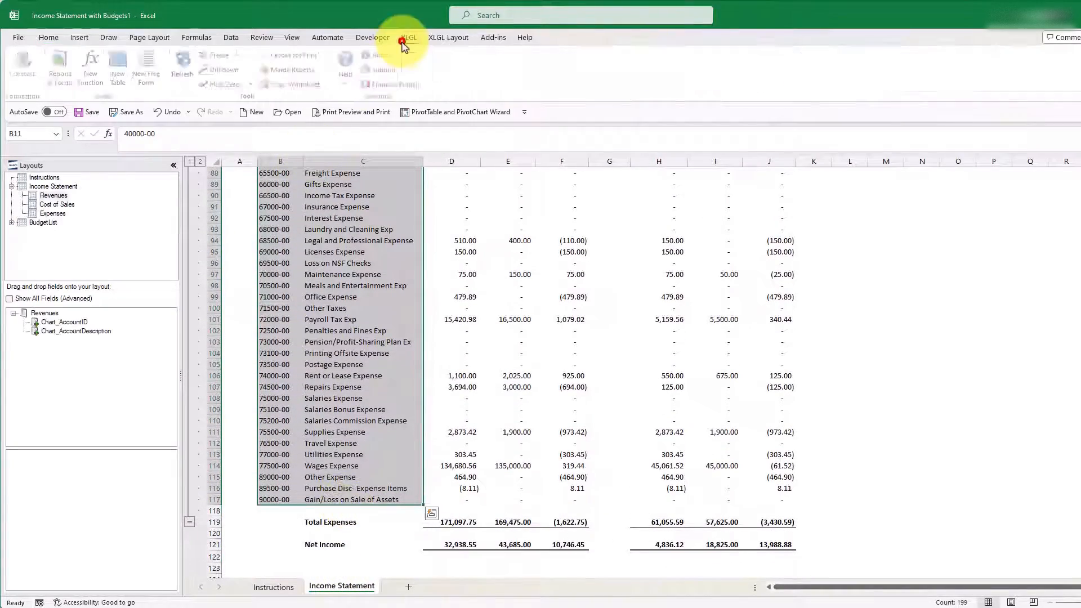
click(239, 53)
click(244, 117)
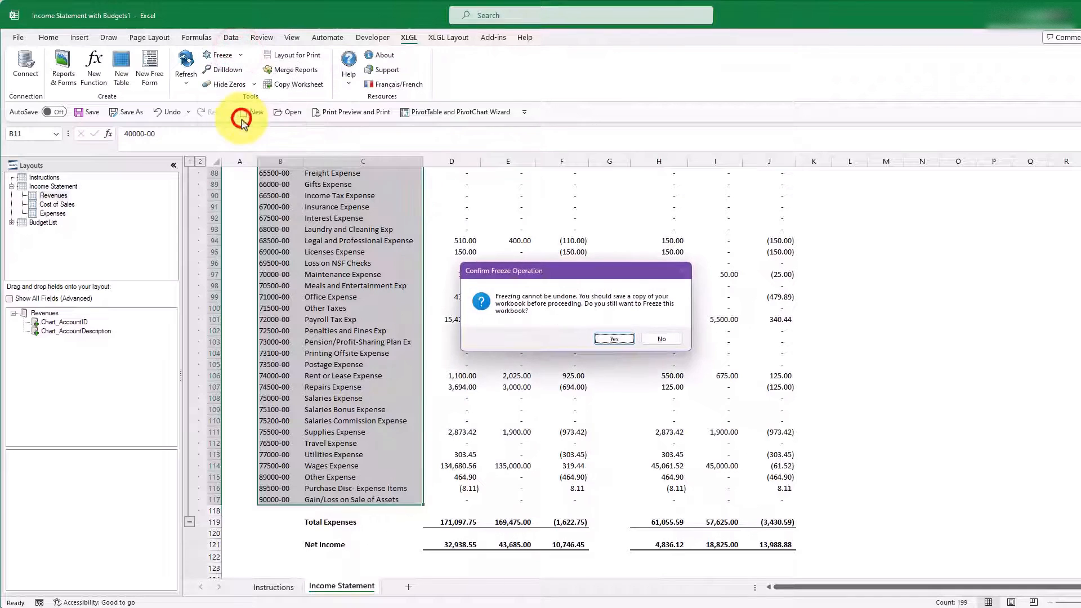
click(608, 342)
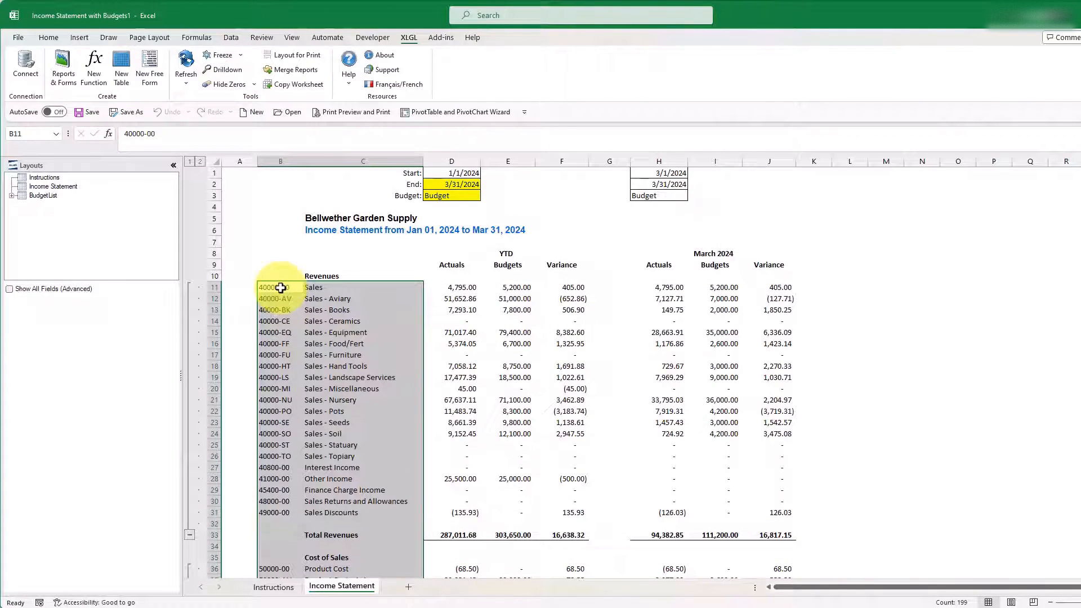
Step: Change the Sales account in B11 to 40000-?? and delete the individual Sales account rows 12 to 26
click(282, 287)
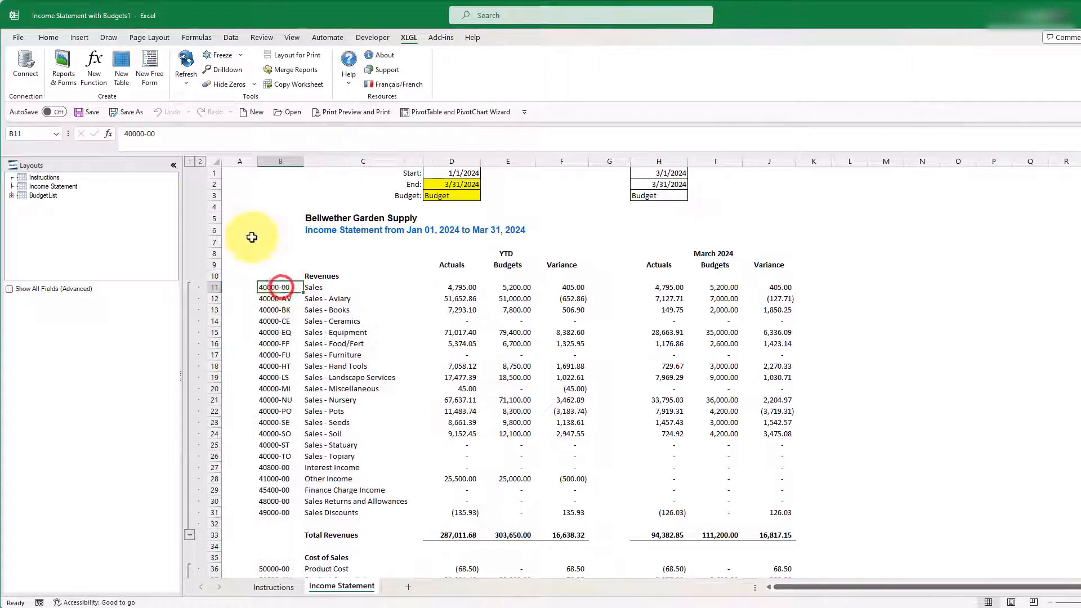
click(165, 134)
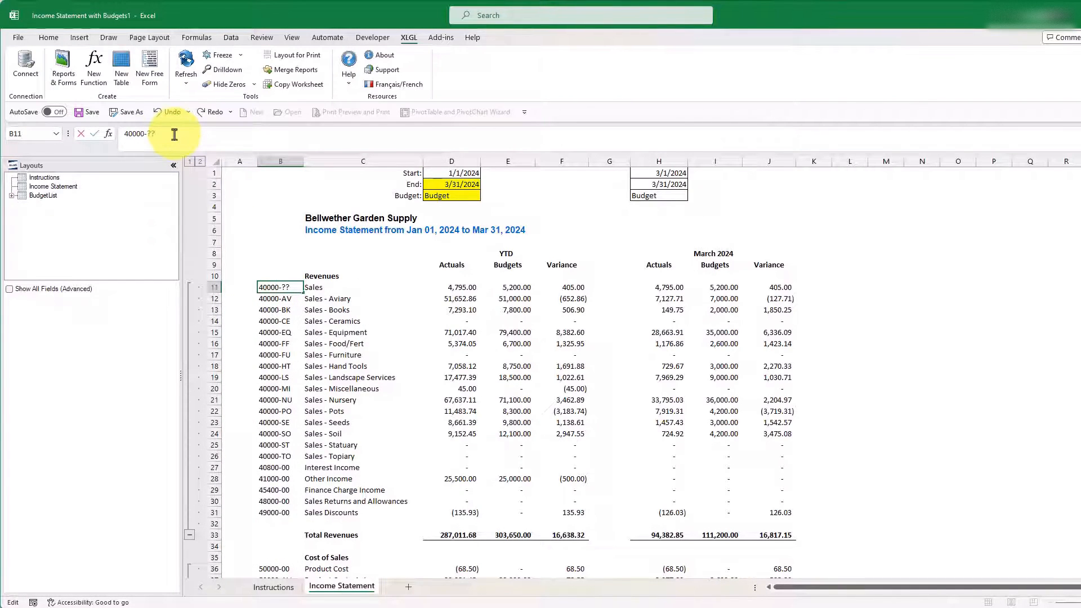
key(Return)
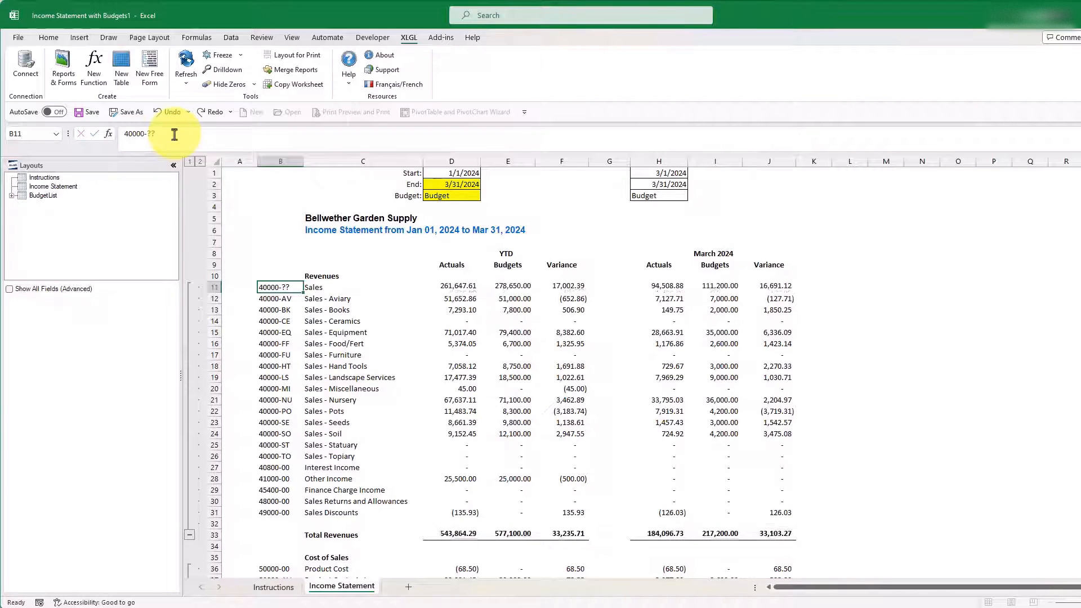
drag(215, 298, 212, 454)
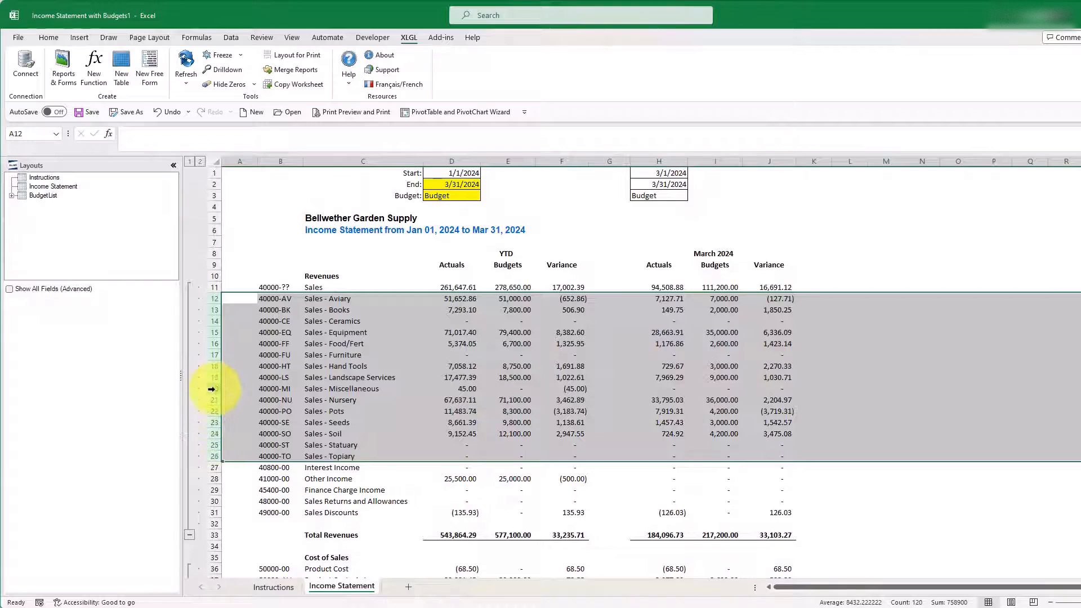
right_click(211, 388)
click(245, 516)
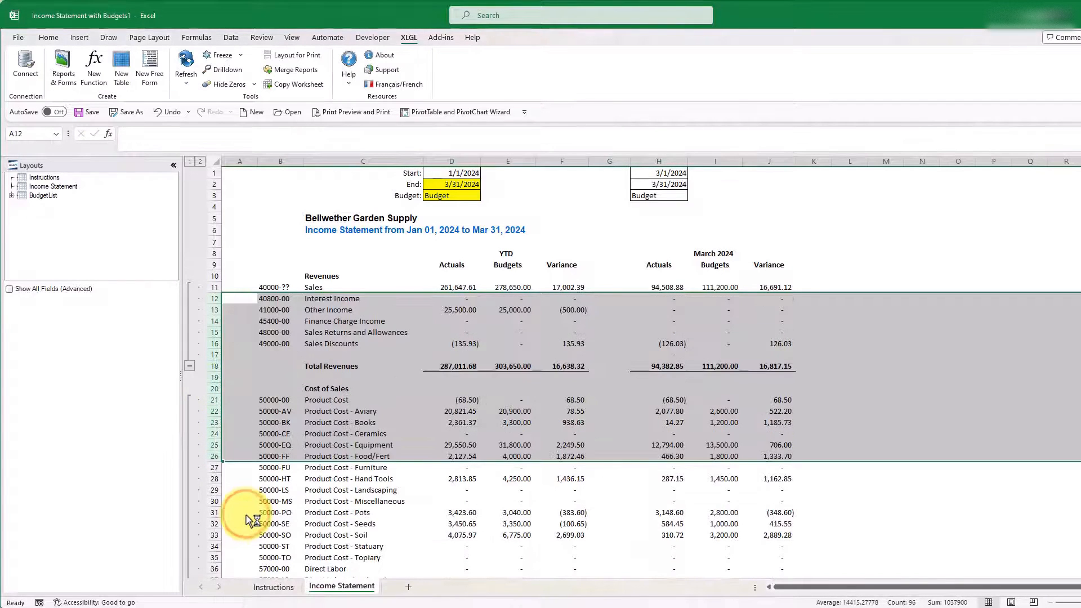
Step: Change the Product Cost account in B21 to 50000-?? and delete the individual Product Cost rows 22 to 35
double_click(280, 401)
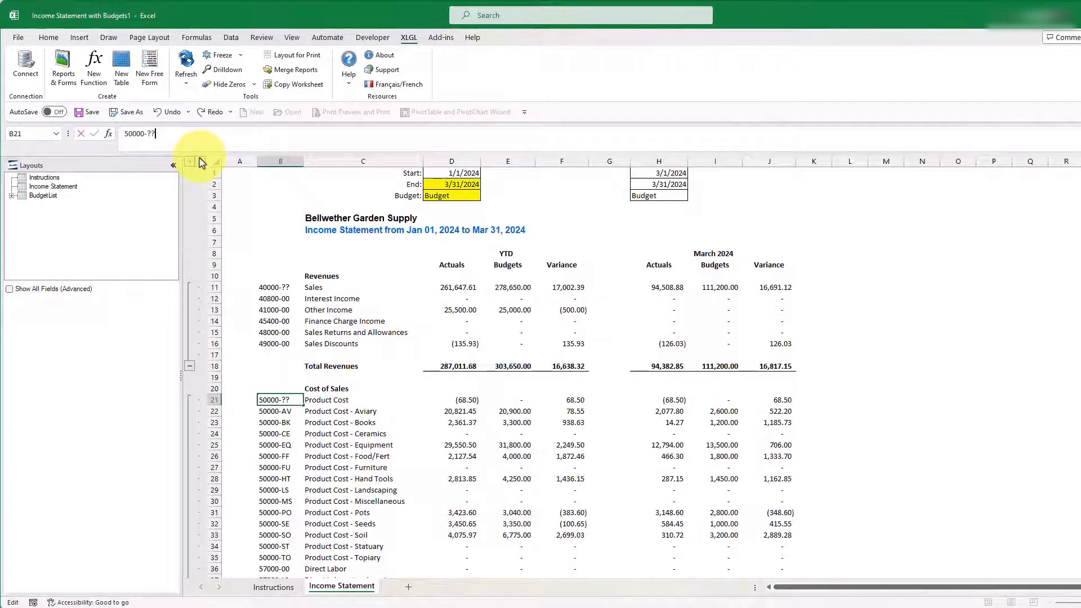
key(Return)
scroll(285, 357, down, 5)
drag(214, 243, 215, 388)
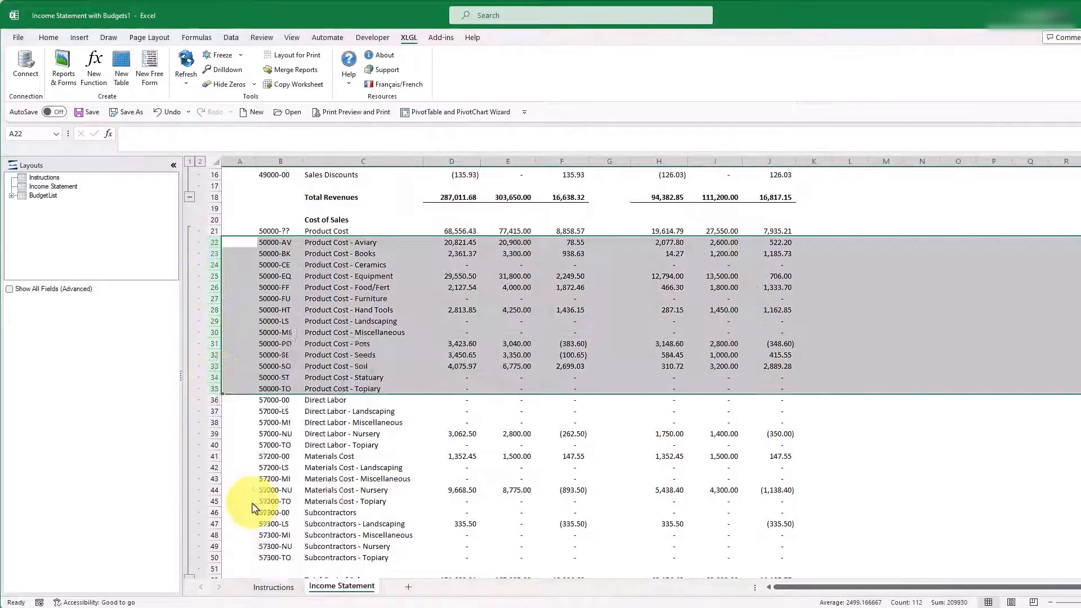
key(ctrl+minus)
Step: Change the Direct Labor account in B22 to 57000-?? and delete the individual Direct Labor rows 23 to 26
click(278, 244)
click(176, 135)
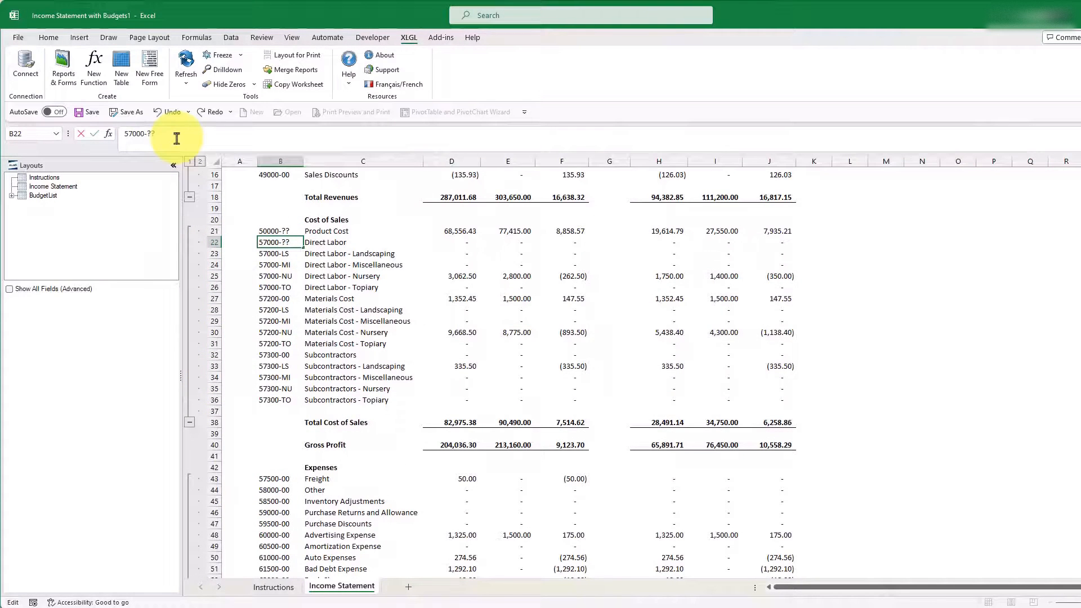
key(Return)
right_click(217, 286)
drag(214, 253, 217, 297)
click(259, 412)
Step: Change the Materials Cost account in B23 to 57200-?? and delete the individual Materials Cost rows 24 to 27
click(282, 253)
click(189, 139)
key(BackSpace)
key(BackSpace)
text(??)
key(Return)
right_click(217, 297)
click(253, 419)
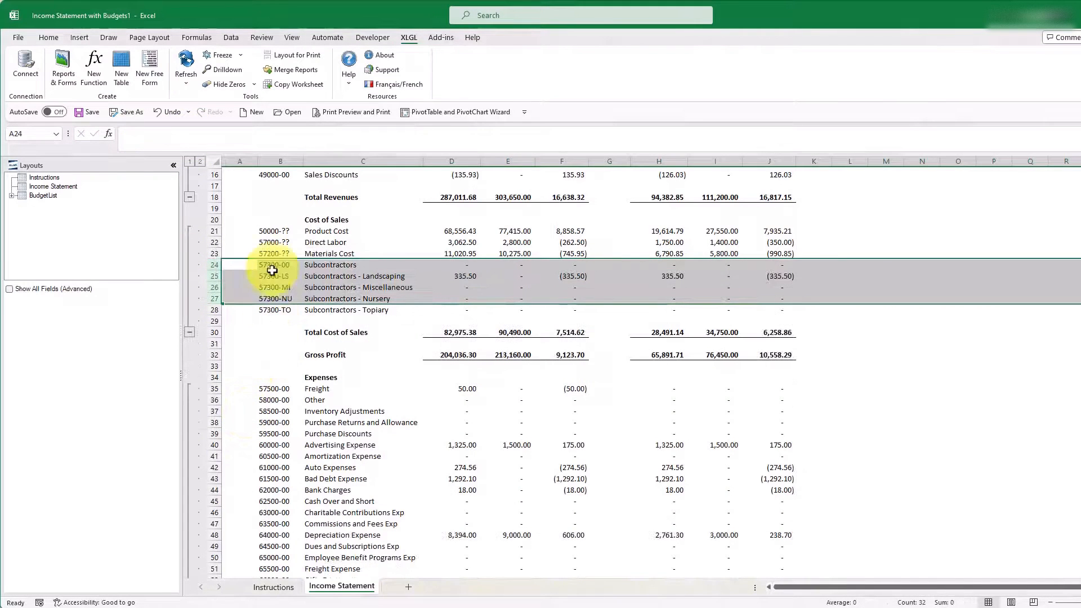
Step: Change the Subcontractors account in B24 to 57300-?? and delete the individual Subcontractors rows 25 to 28
click(272, 266)
click(183, 135)
text(??)
key(Return)
drag(215, 276, 218, 309)
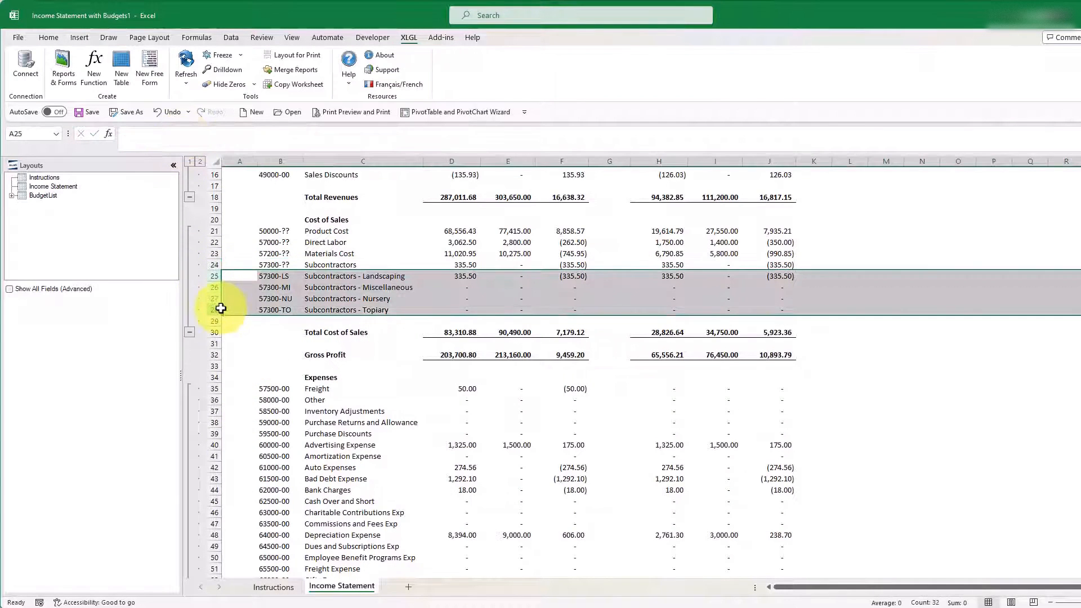
right_click(218, 310)
click(248, 431)
Step: Move the three Salaries expense rows 67 to 69 to the start of the Expenses section, above Freight
scroll(248, 432, down, 2)
scroll(248, 432, down, 9)
drag(215, 445, 216, 468)
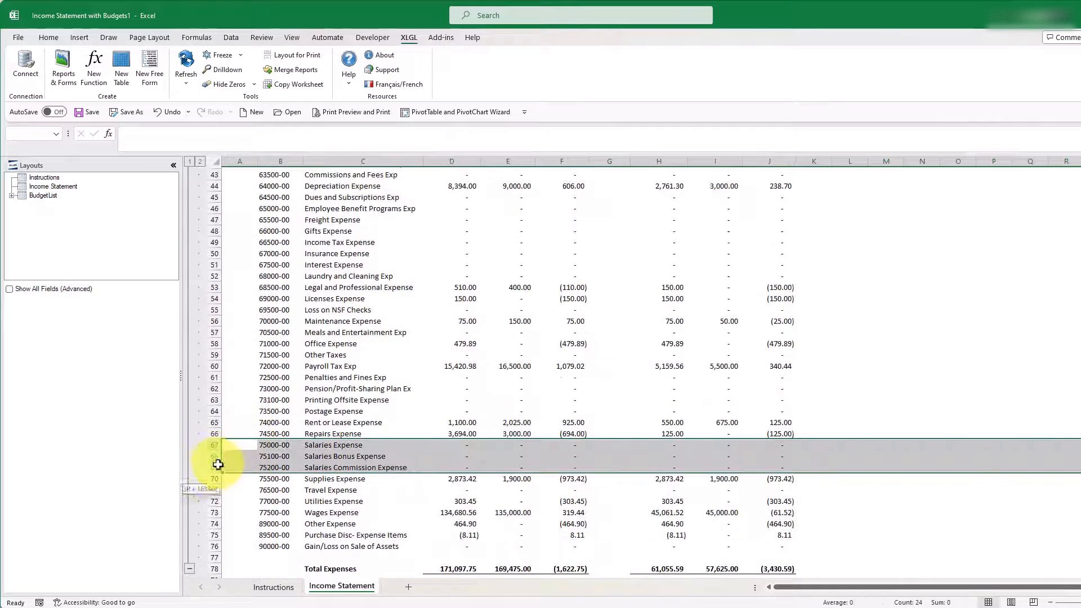
right_click(216, 468)
click(248, 486)
scroll(248, 290, up, 7)
right_click(213, 276)
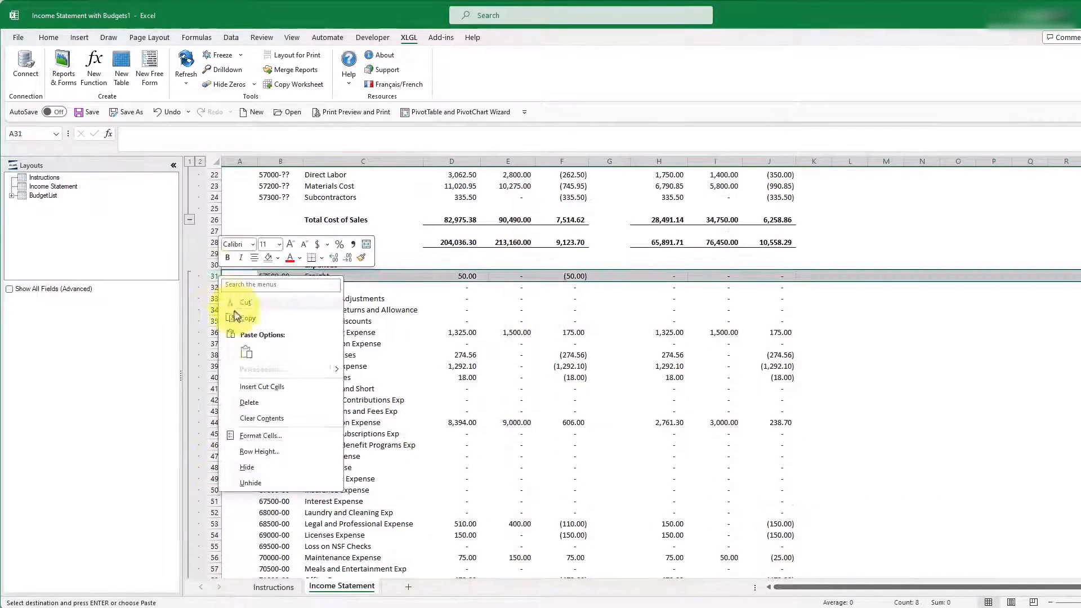
click(248, 388)
Step: Insert a row above Salaries Expense and enter the heading Salaries in C31
click(212, 276)
right_click(212, 276)
click(249, 376)
click(315, 275)
text(Sala)
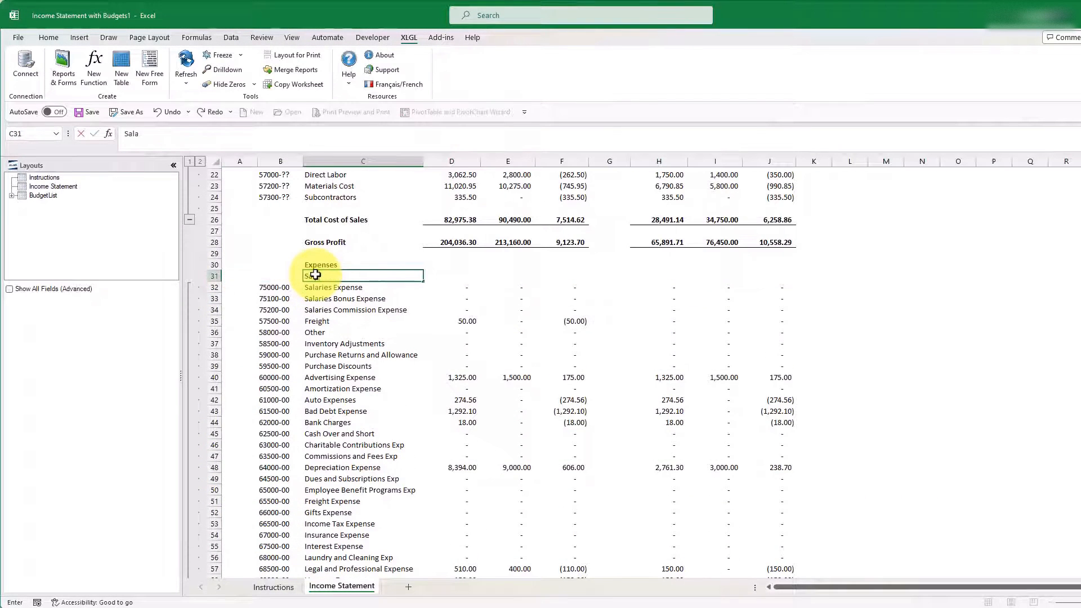
key(ctrl+Return)
Step: Insert two rows below Salaries Commission Expense and enter Total Salaries in C35
drag(214, 321, 214, 332)
right_click(215, 332)
click(248, 439)
click(331, 318)
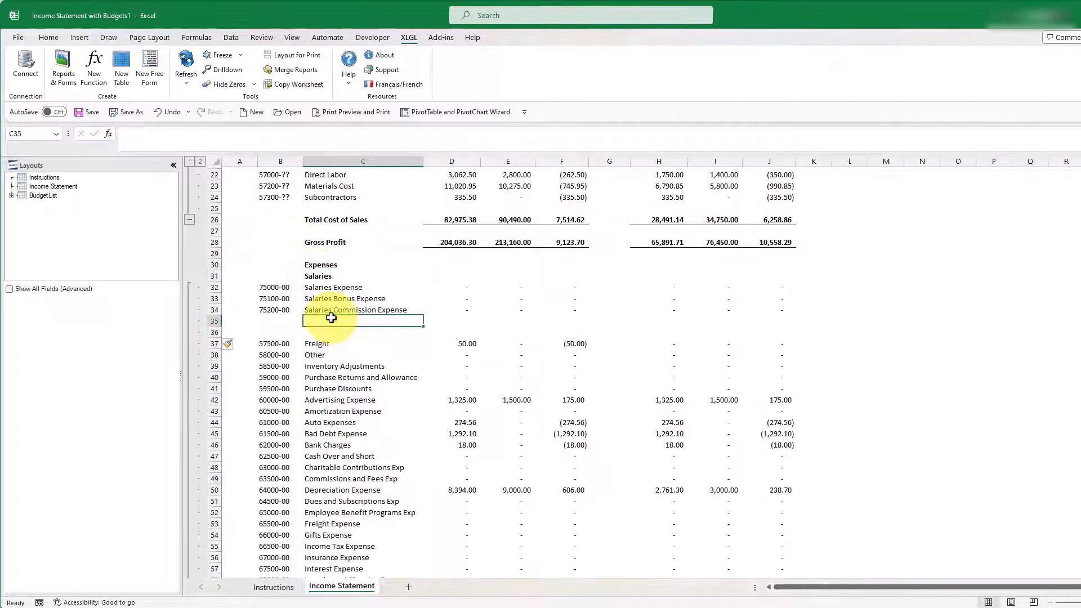
text(Total Salaries)
key(ctrl+Return)
Step: Make the Total Salaries row 35 bold
click(214, 321)
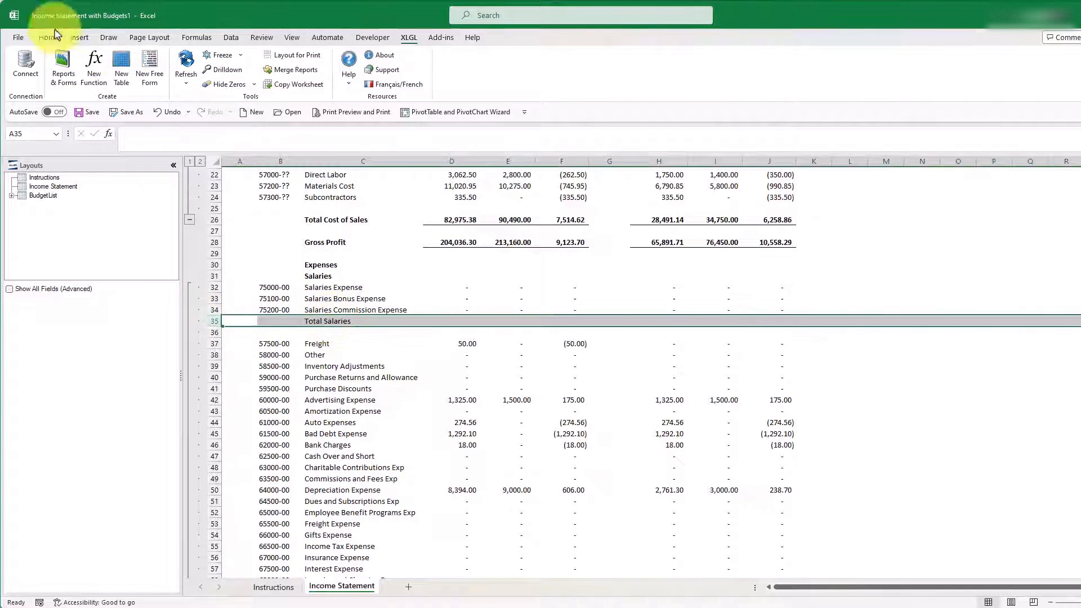
click(54, 37)
click(113, 77)
Step: Enter =SUBTOTAL(9,D32:D34) in D35 of the Total Salaries row, extend it through F35, and copy it to H35:J35
click(462, 322)
text(=SUBTOTAL(9,D32:D34))
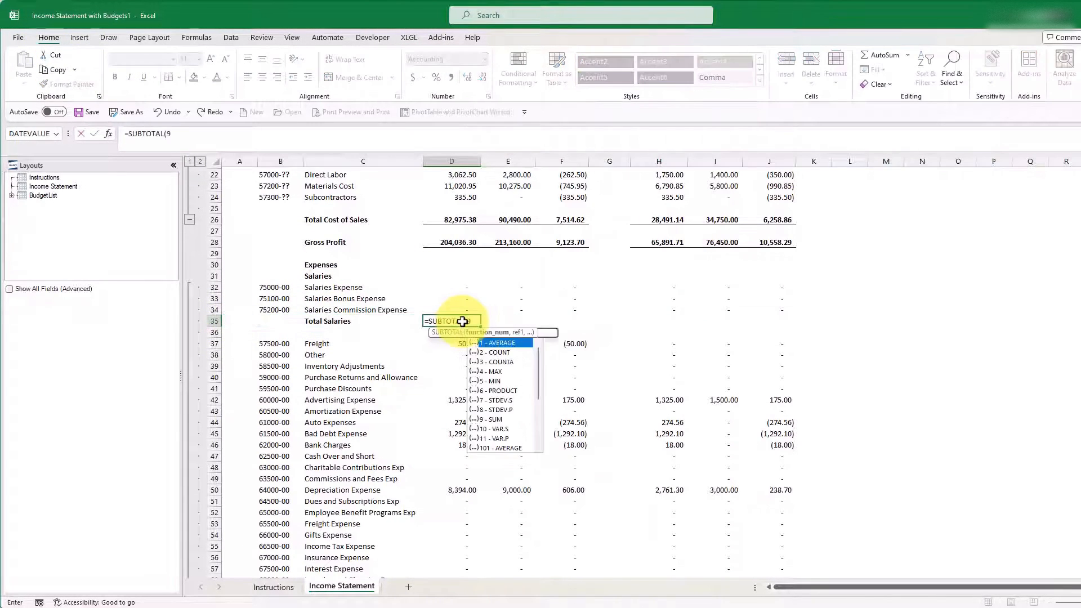
drag(480, 326, 601, 326)
key(ctrl+c)
click(670, 319)
key(ctrl+v)
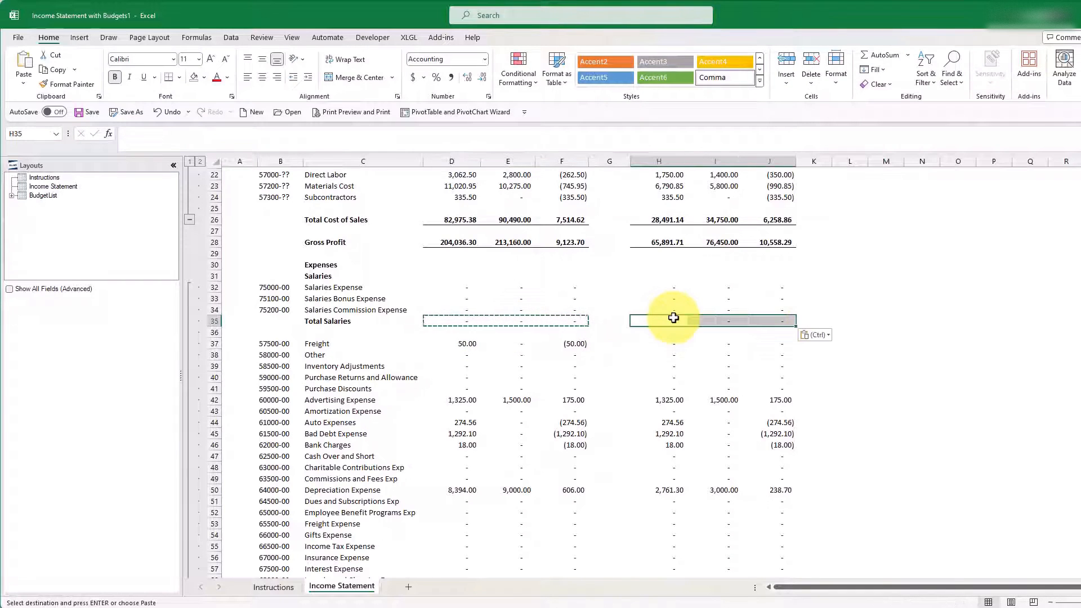
Step: Add a top border to the Total Salaries cells H35:J35 and D35:F35
click(179, 78)
click(193, 125)
drag(450, 321, 550, 324)
click(168, 77)
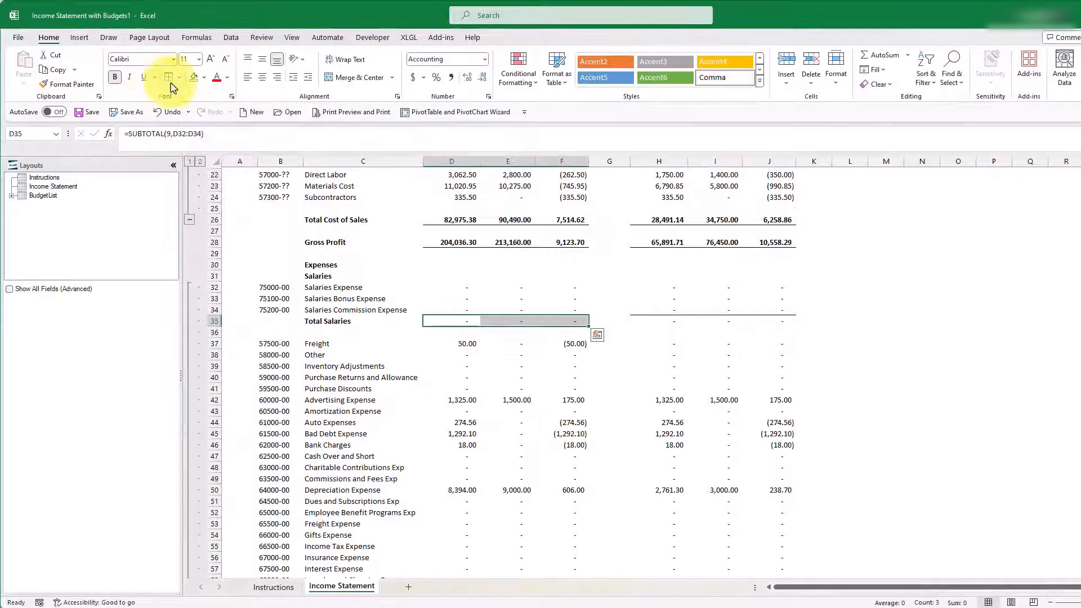
click(326, 254)
Step: Narrow columns G and K into thin spacer columns beside the March 2024 block
scroll(1068, 366, up, 7)
drag(631, 161, 592, 160)
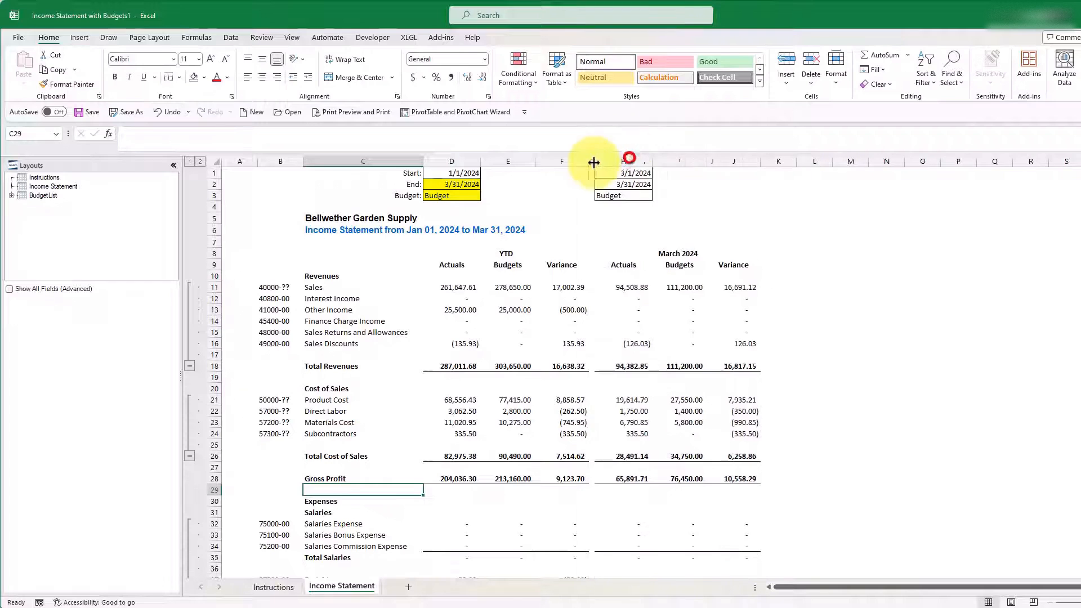
drag(796, 161, 758, 162)
Step: Copy the March 2024 columns H through J and paste them starting at column L
drag(622, 161, 711, 160)
key(ctrl+c)
click(785, 161)
key(ctrl+v)
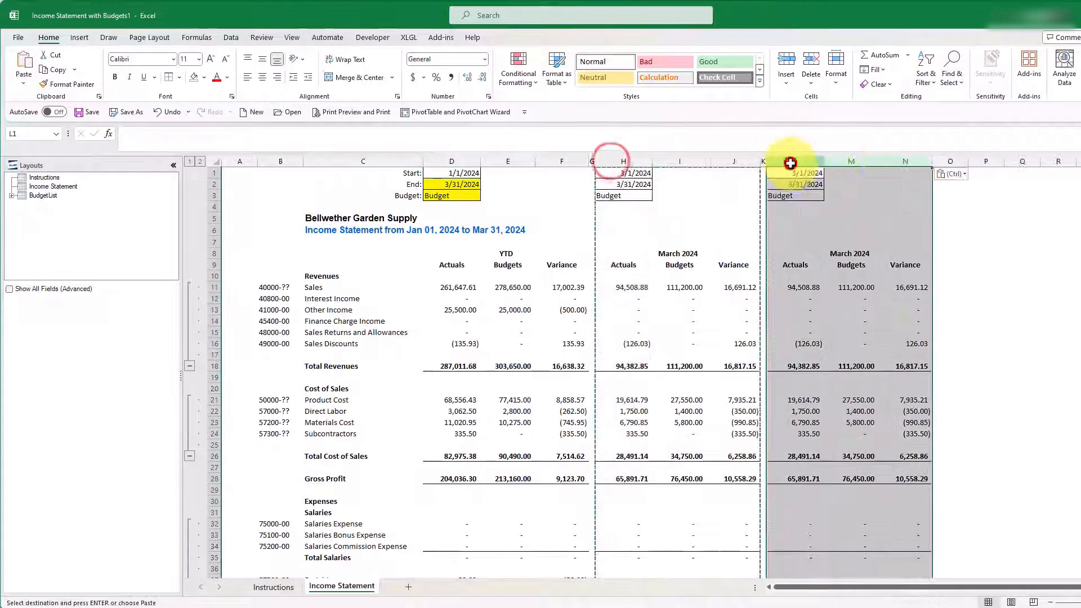
Step: Change the end date formula in L2 to =EOMONTH(H2,-12) so the copied block covers the same month last year
click(799, 185)
click(128, 134)
text(eomonth()
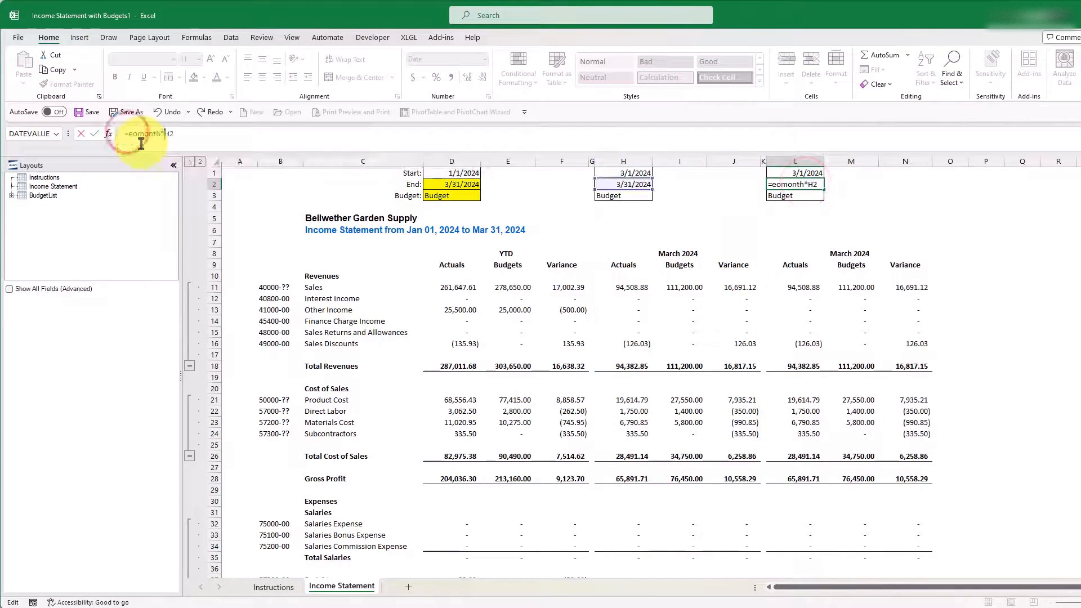
key(End)
text(,-12))
key(Return)
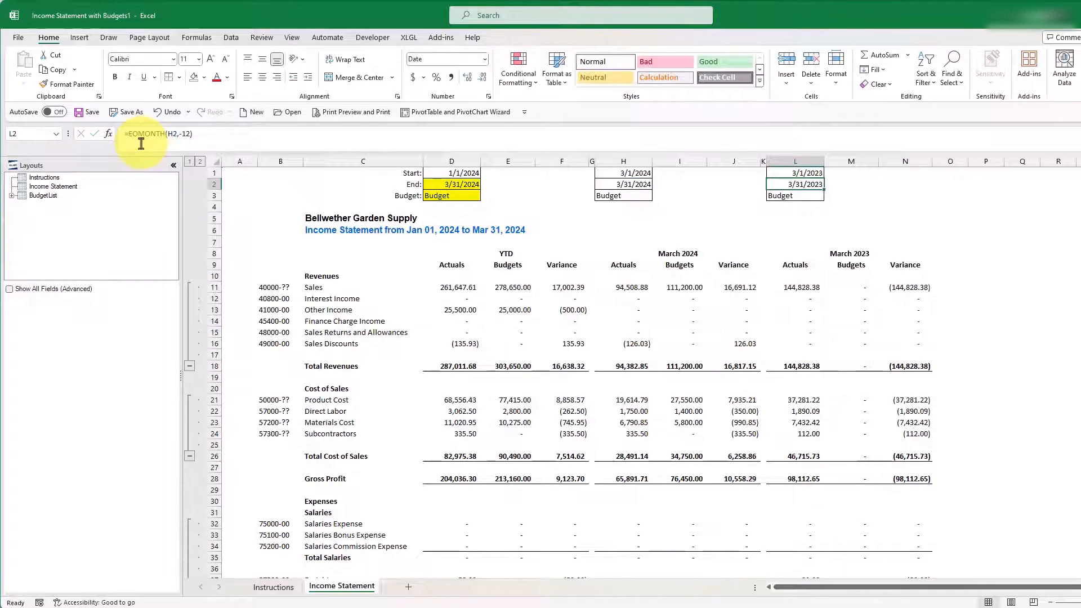